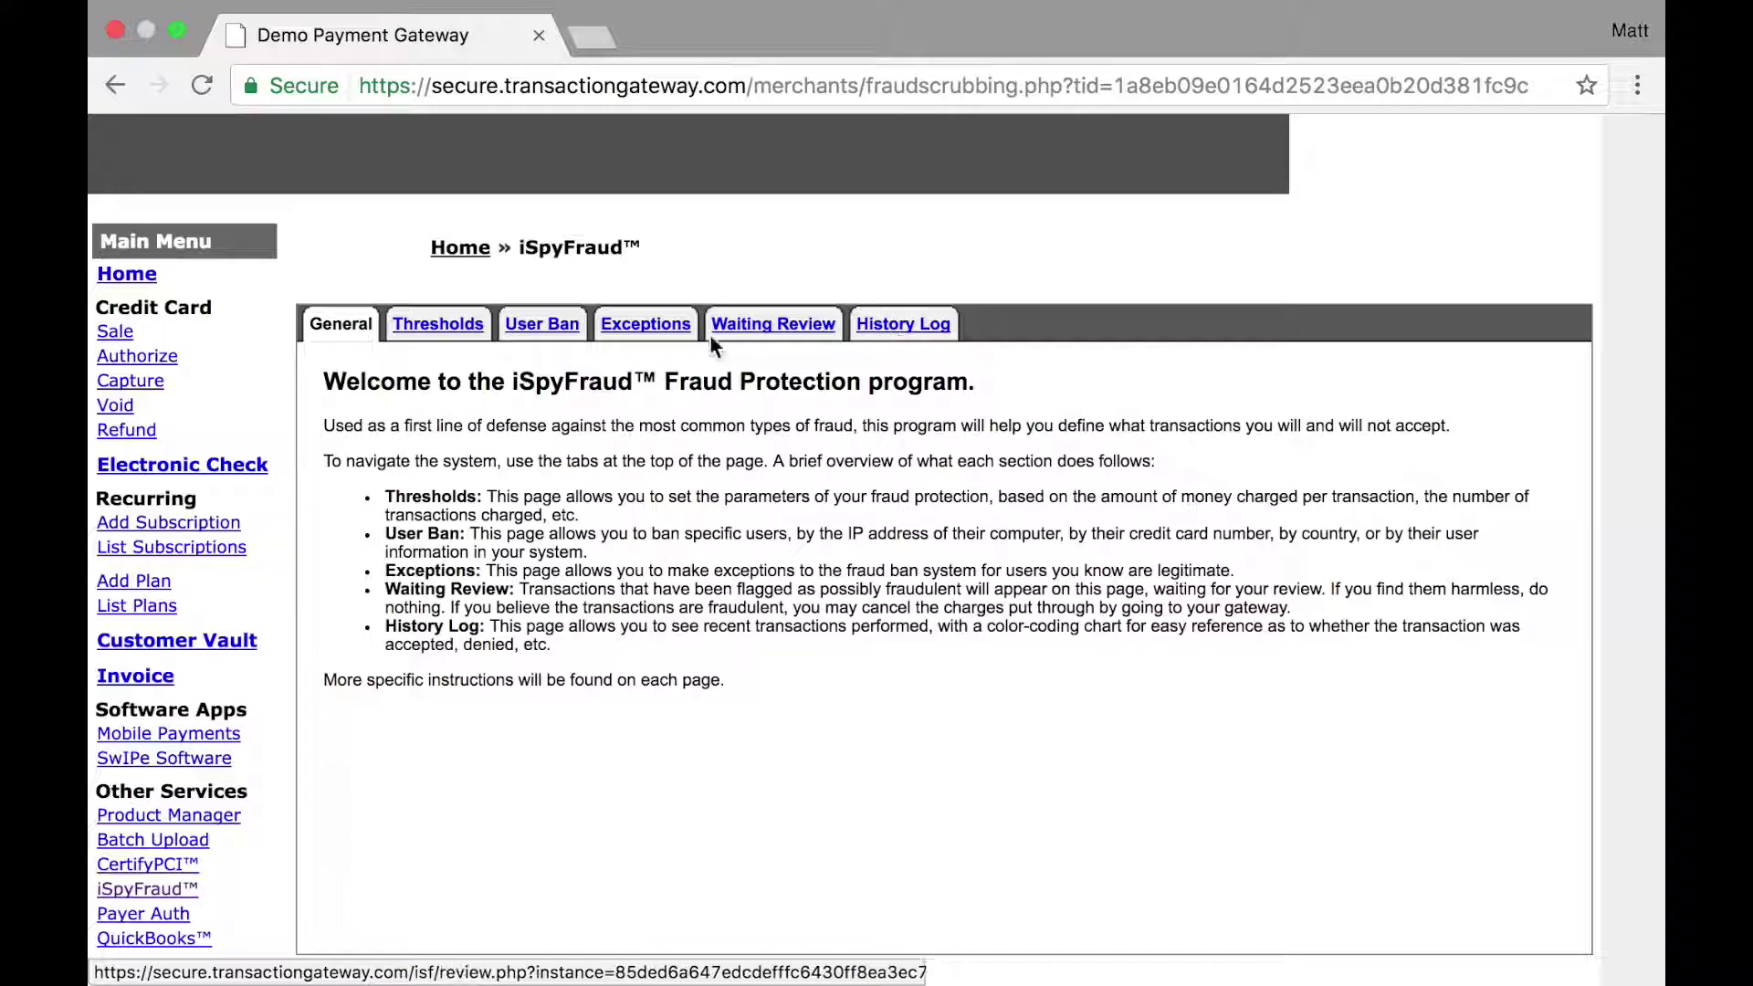
Step: Open the Thresholds section that lists the All Processors credit card limit rules
{"action": "left_click", "coordinate": [438, 328]}
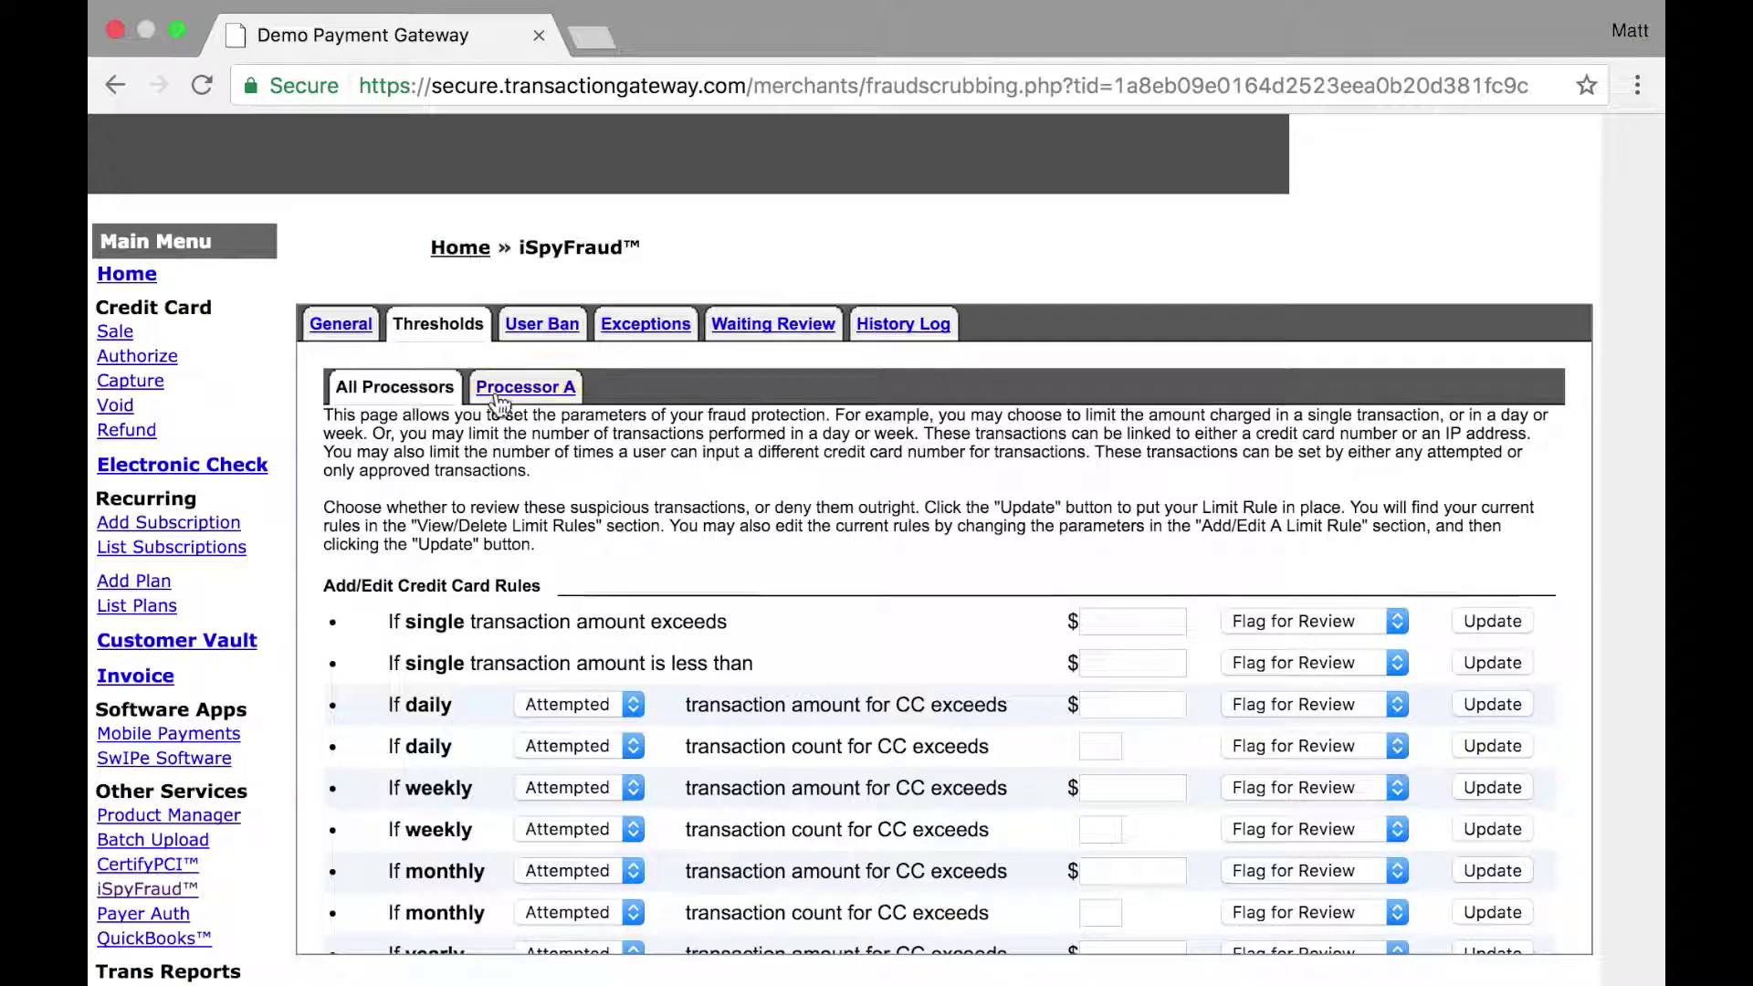
Step: Check Processor A's thresholds, then switch back to All Processors
{"action": "left_click", "coordinate": [526, 389]}
{"action": "scroll", "coordinate": [637, 584], "scroll_direction": "down", "scroll_amount": 5}
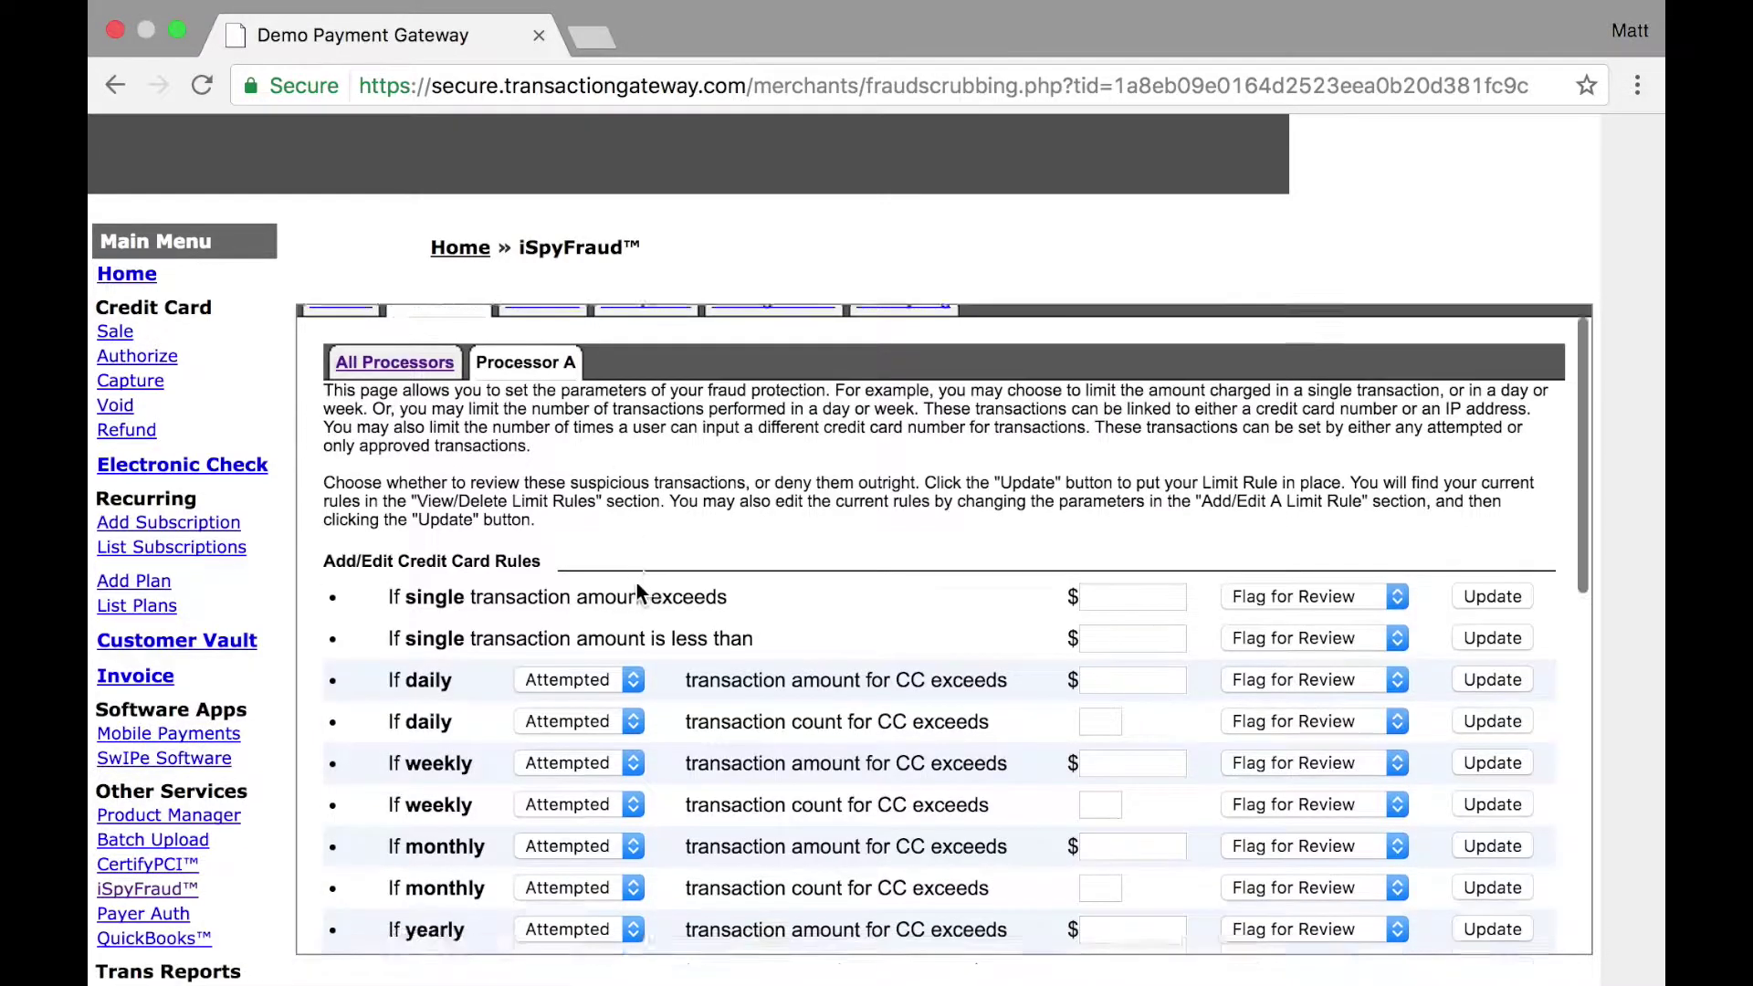
{"action": "scroll", "coordinate": [638, 584], "scroll_direction": "up", "scroll_amount": 5}
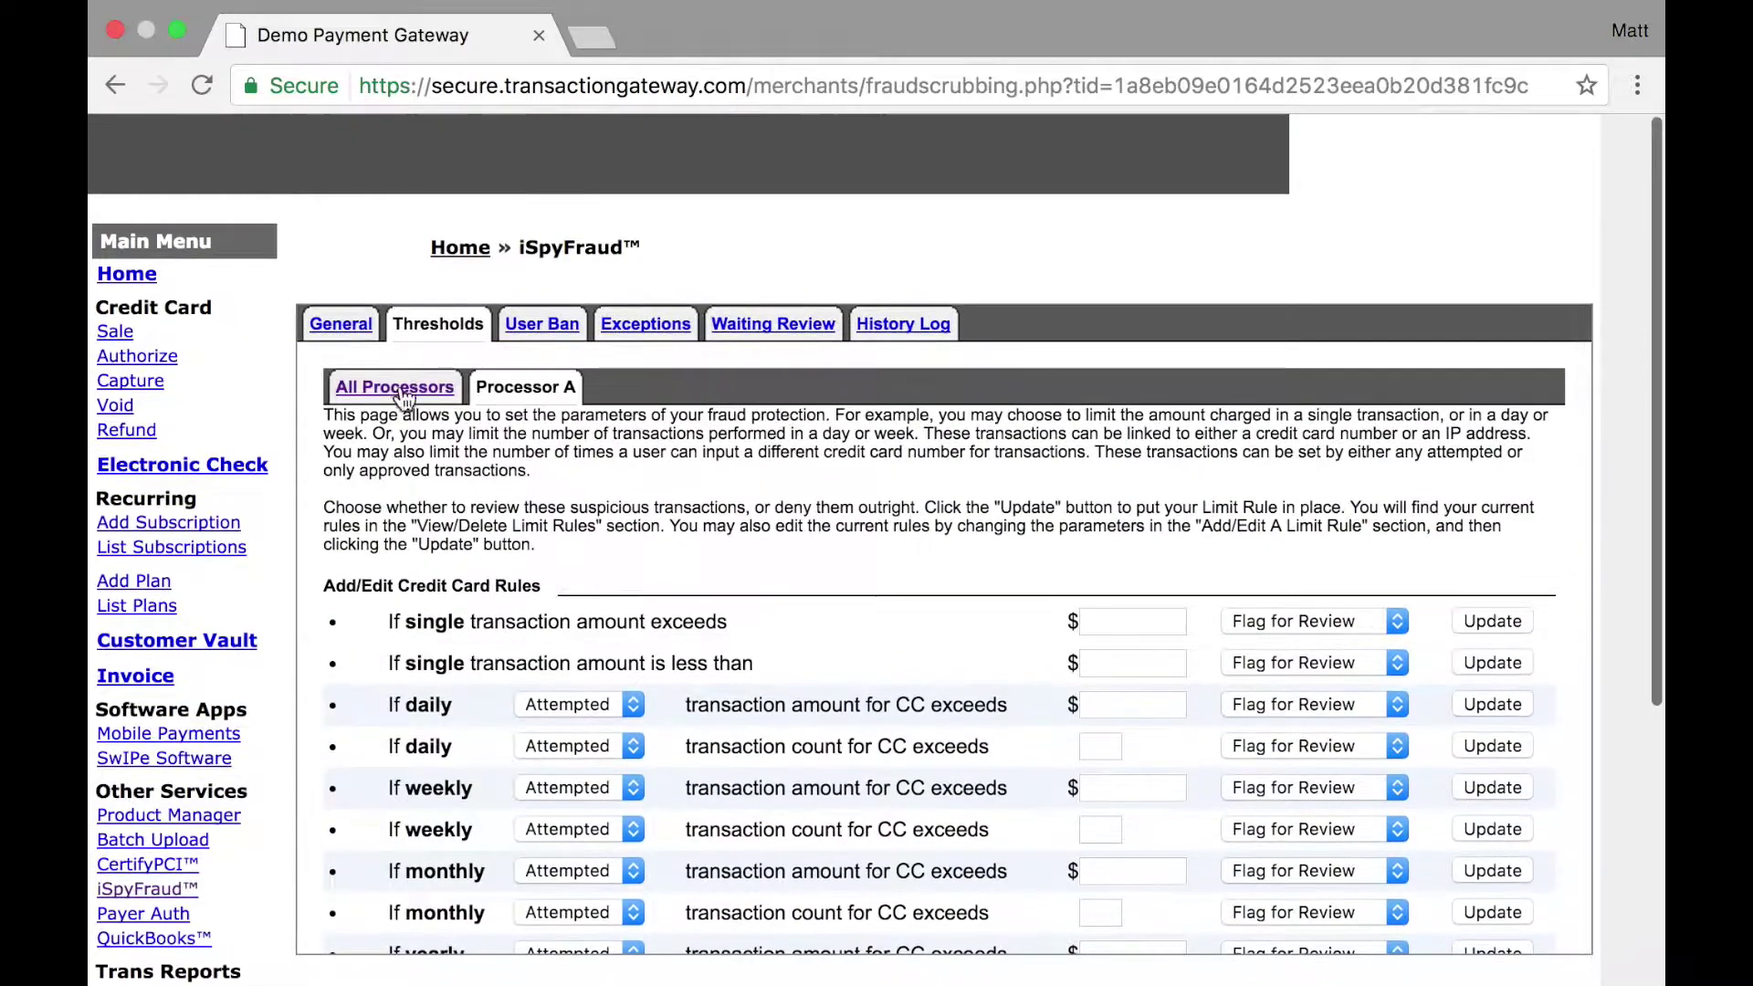
{"action": "left_click", "coordinate": [394, 390]}
{"action": "scroll", "coordinate": [781, 589], "scroll_direction": "down", "scroll_amount": 5}
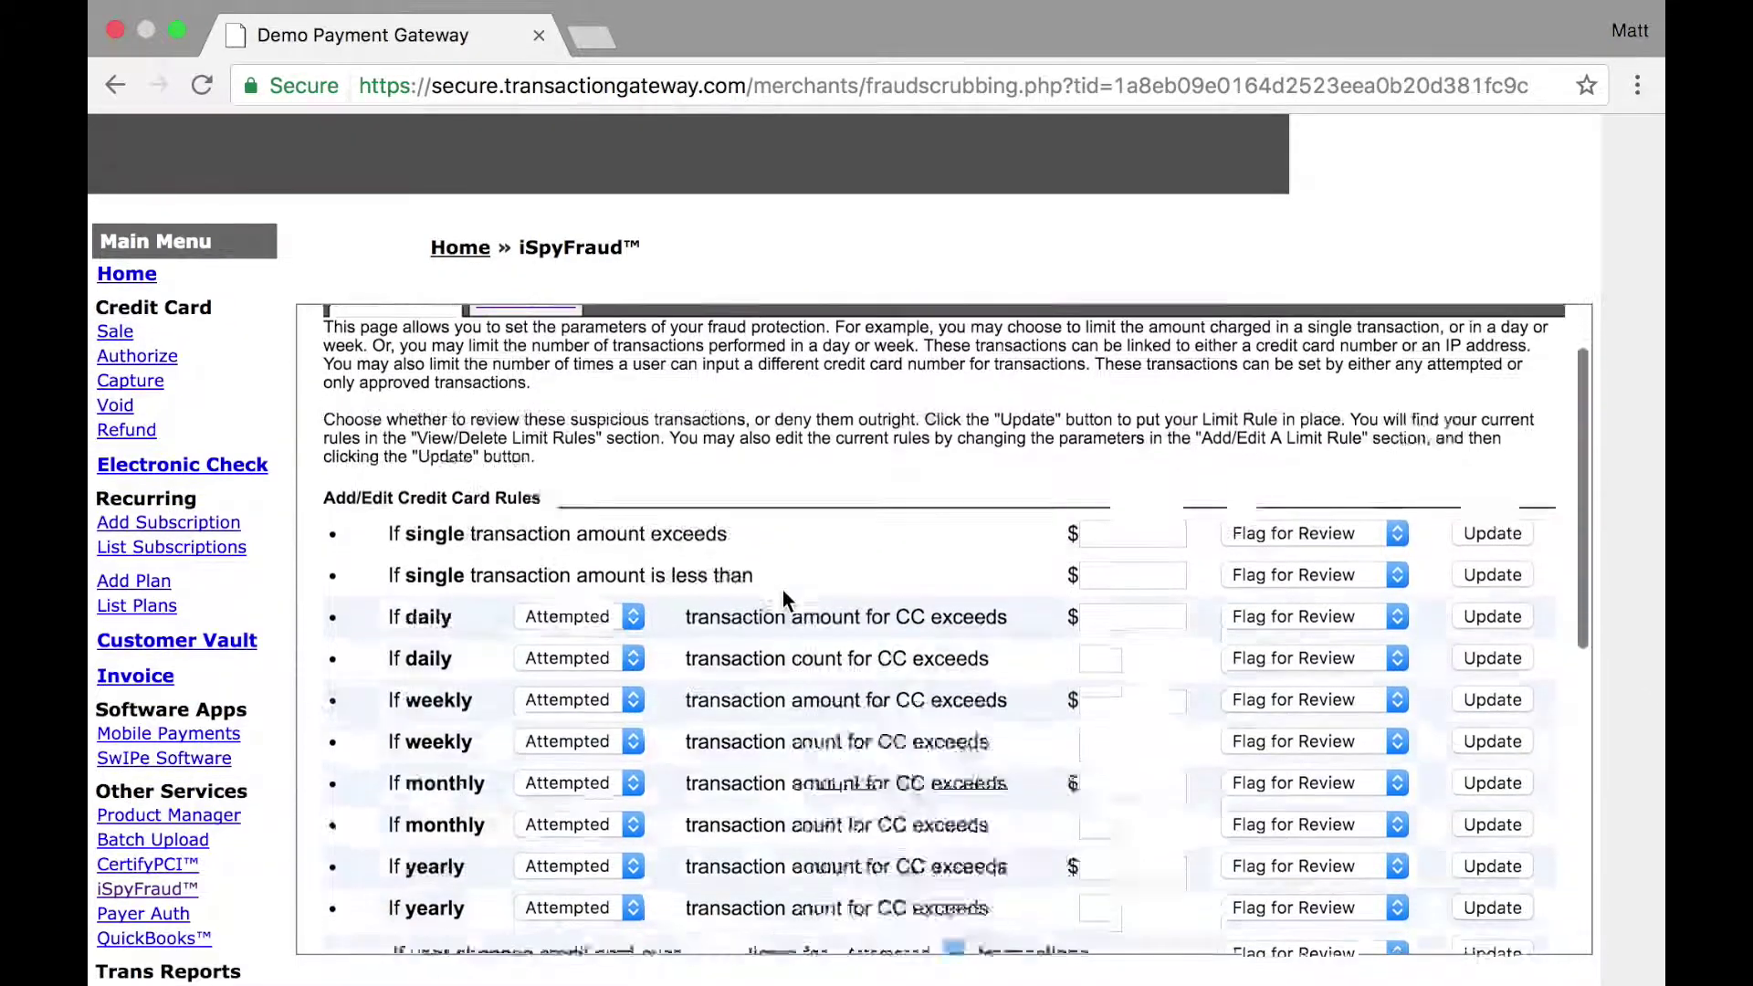
{"action": "scroll", "coordinate": [782, 590], "scroll_direction": "down", "scroll_amount": 1}
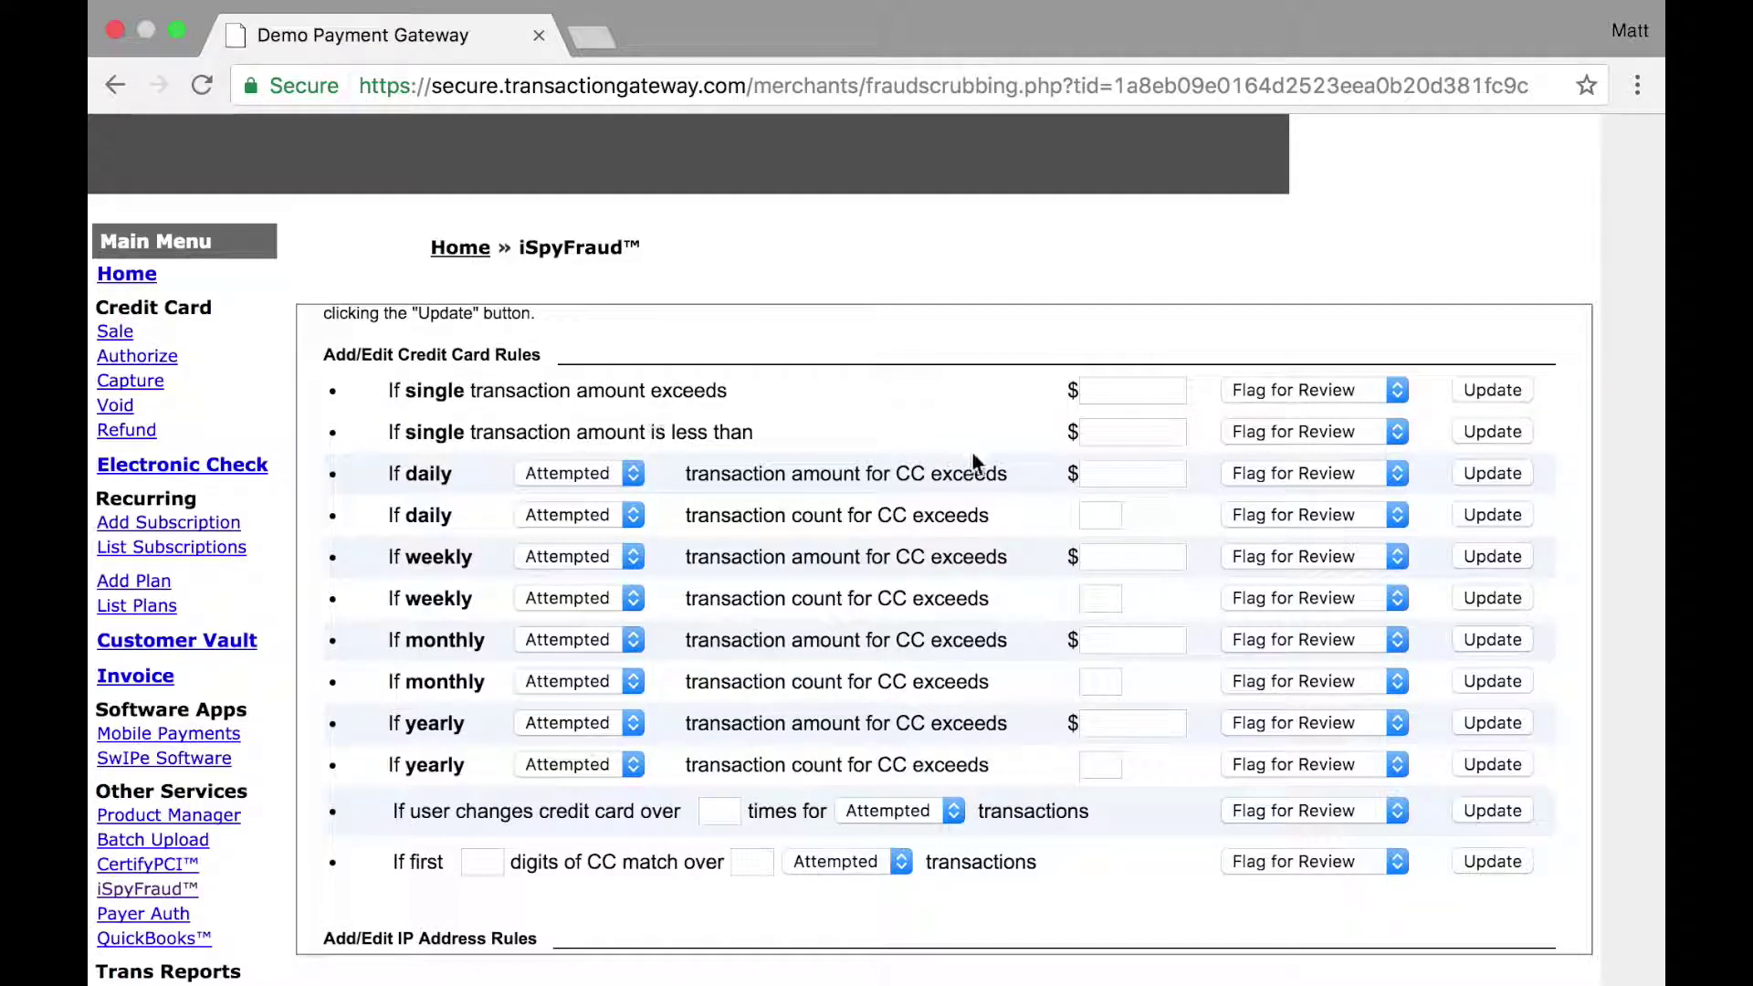
Step: Set single transactions over $1000.00 to Deny Transaction for All Processors and save the rule
{"action": "left_click", "coordinate": [1122, 396]}
{"action": "type", "text": "100"}
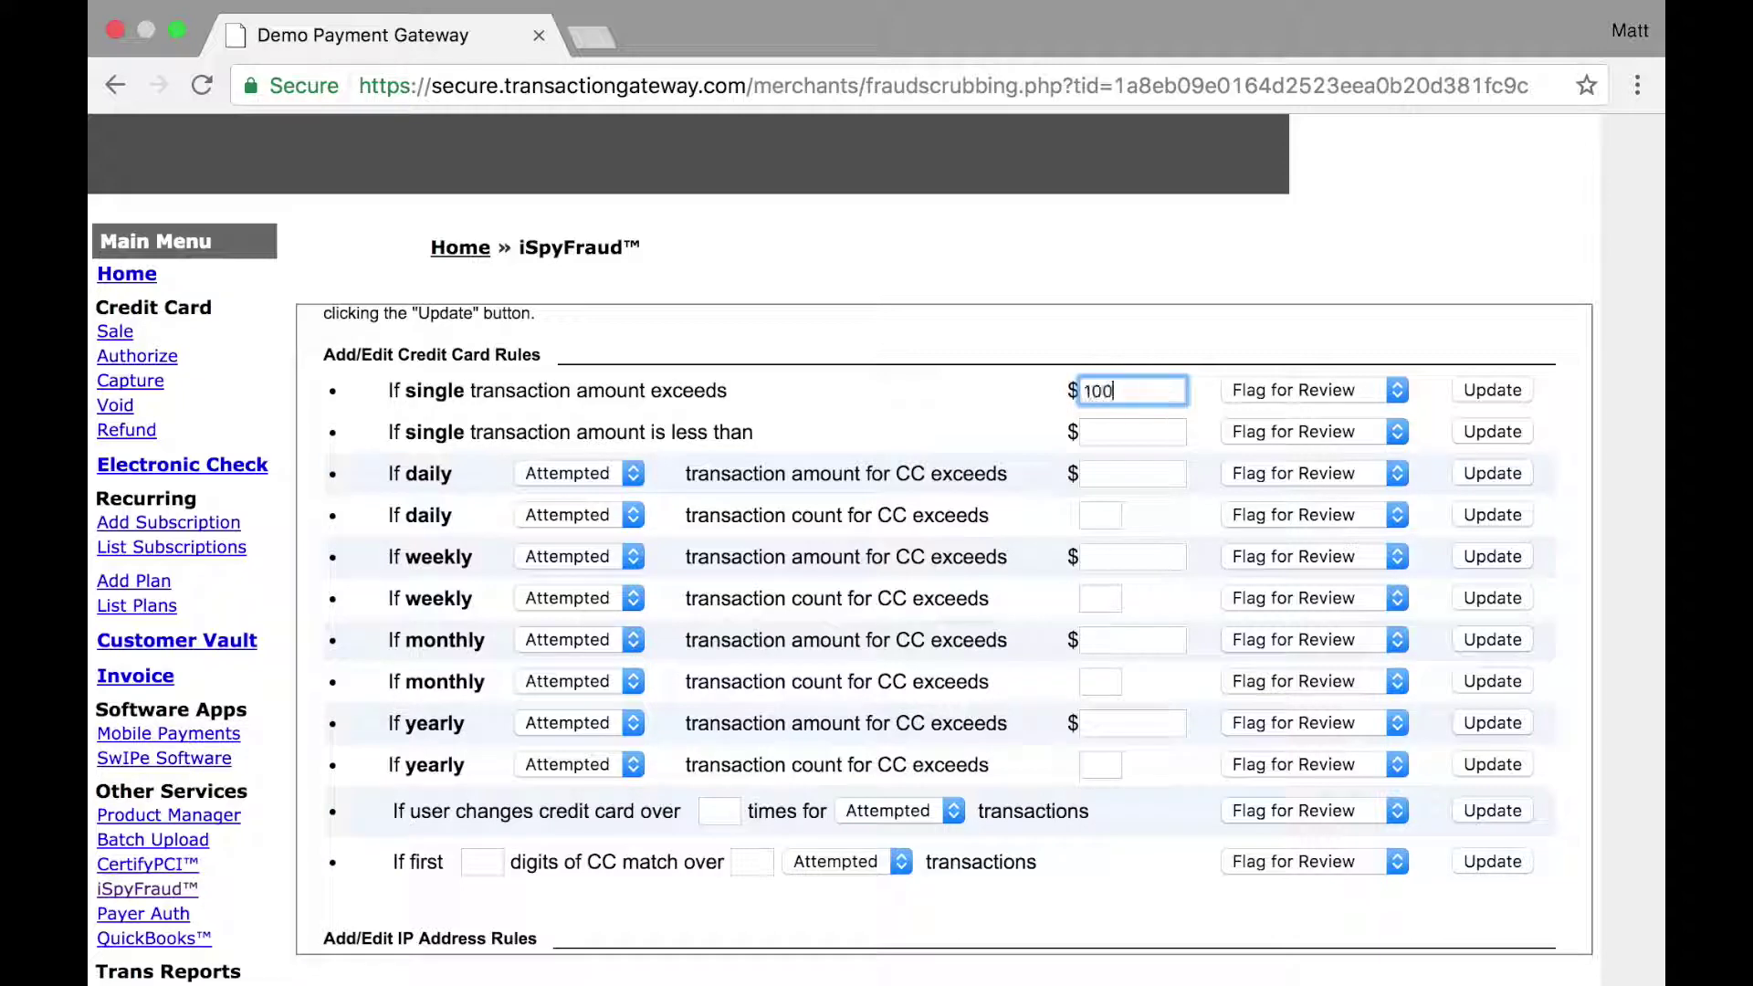
{"action": "type", "text": "0.00"}
{"action": "left_click", "coordinate": [1287, 389]}
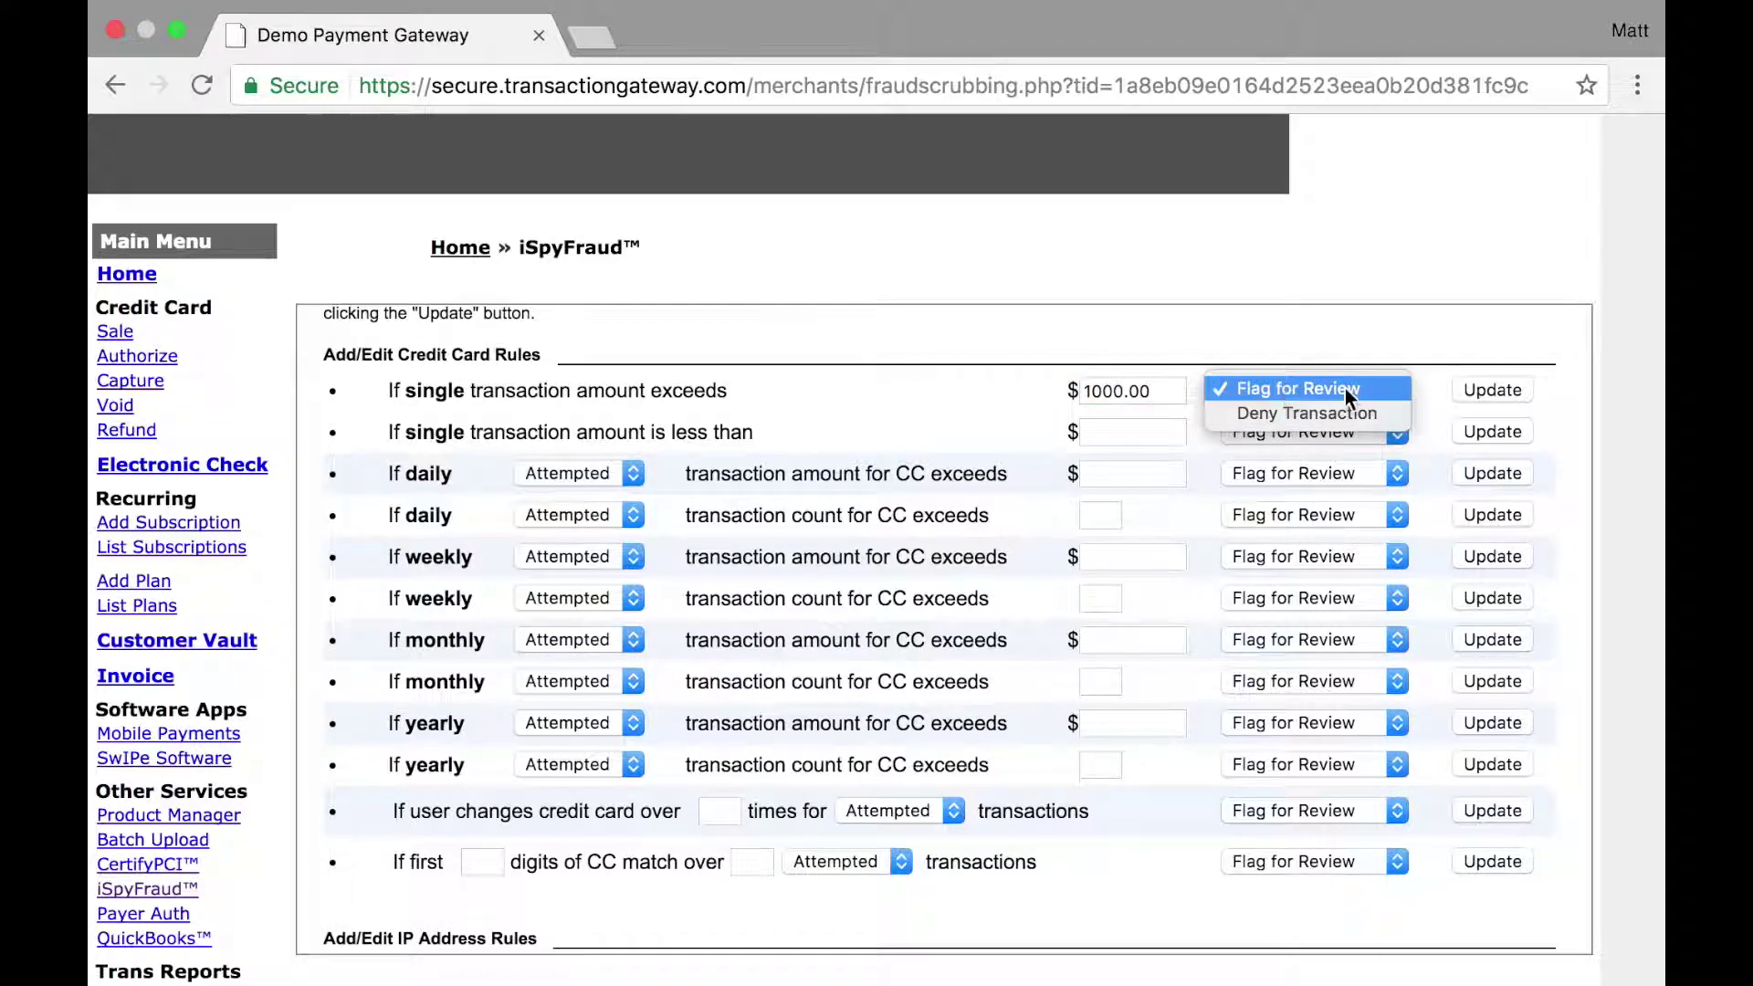
{"action": "left_click", "coordinate": [1380, 418]}
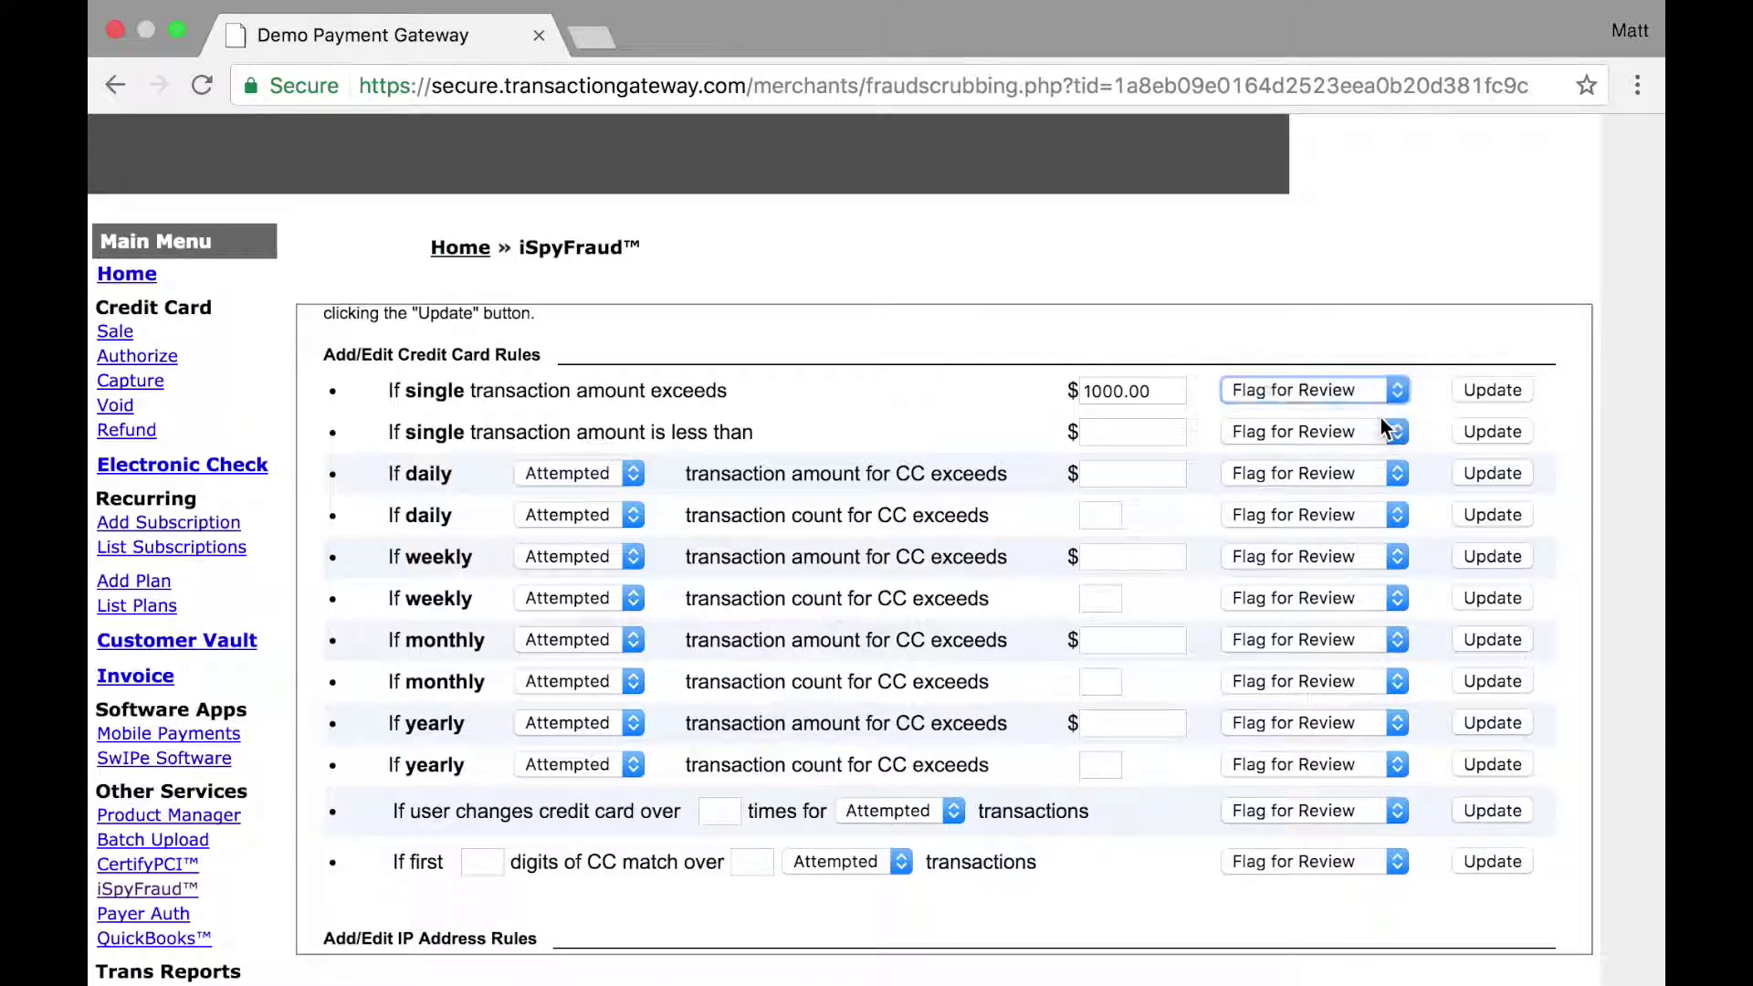
{"action": "left_click", "coordinate": [1478, 390]}
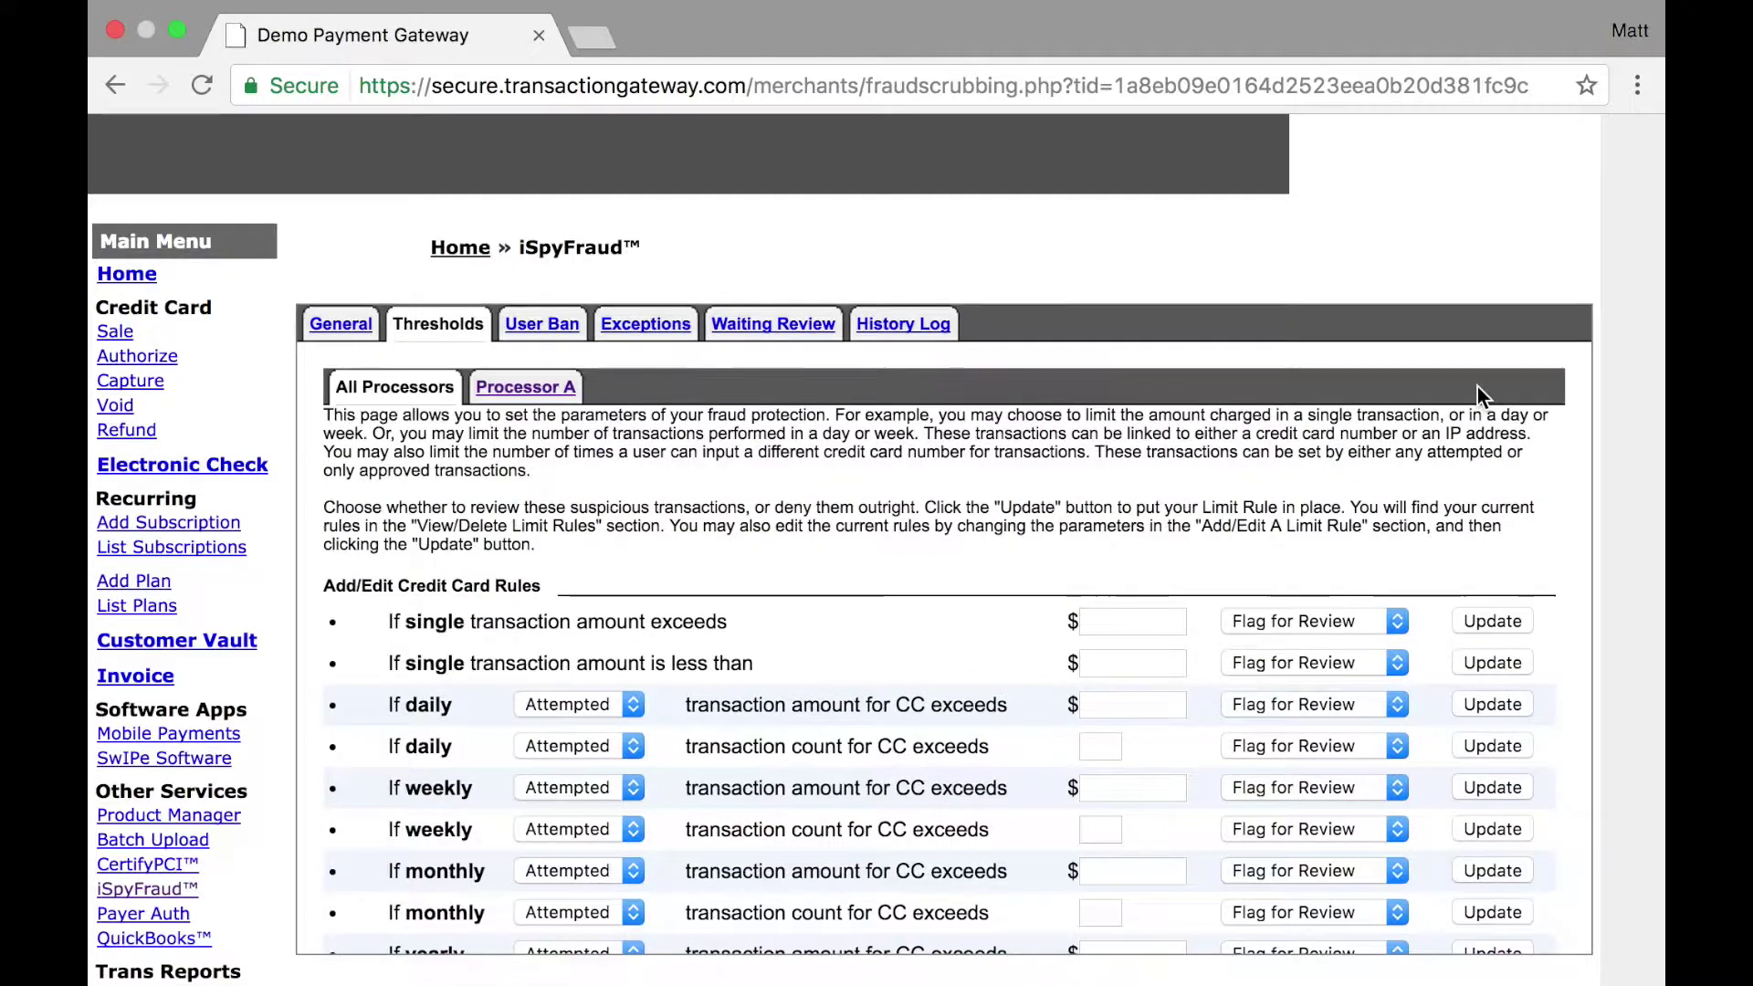
{"action": "scroll", "coordinate": [1477, 387], "scroll_direction": "down", "scroll_amount": 10}
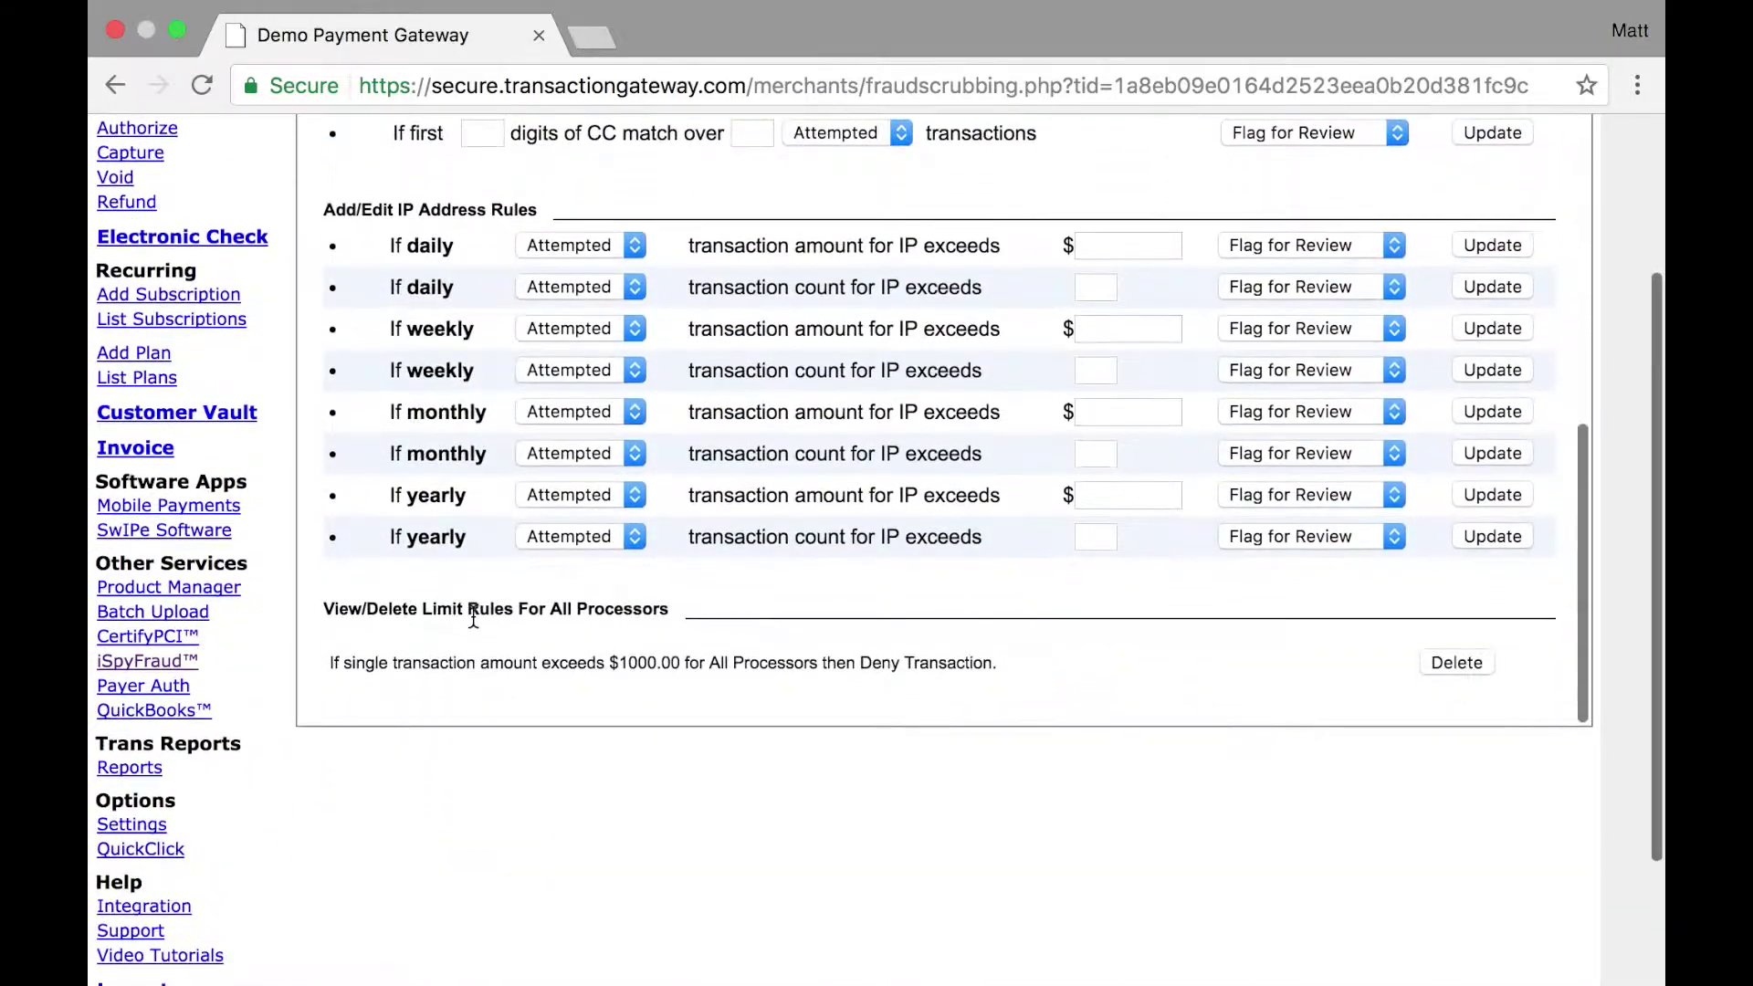
Step: Delete the $1000.00 single-transaction rule and set the 'less than' rule to Deny Transaction
{"action": "left_click", "coordinate": [1443, 663]}
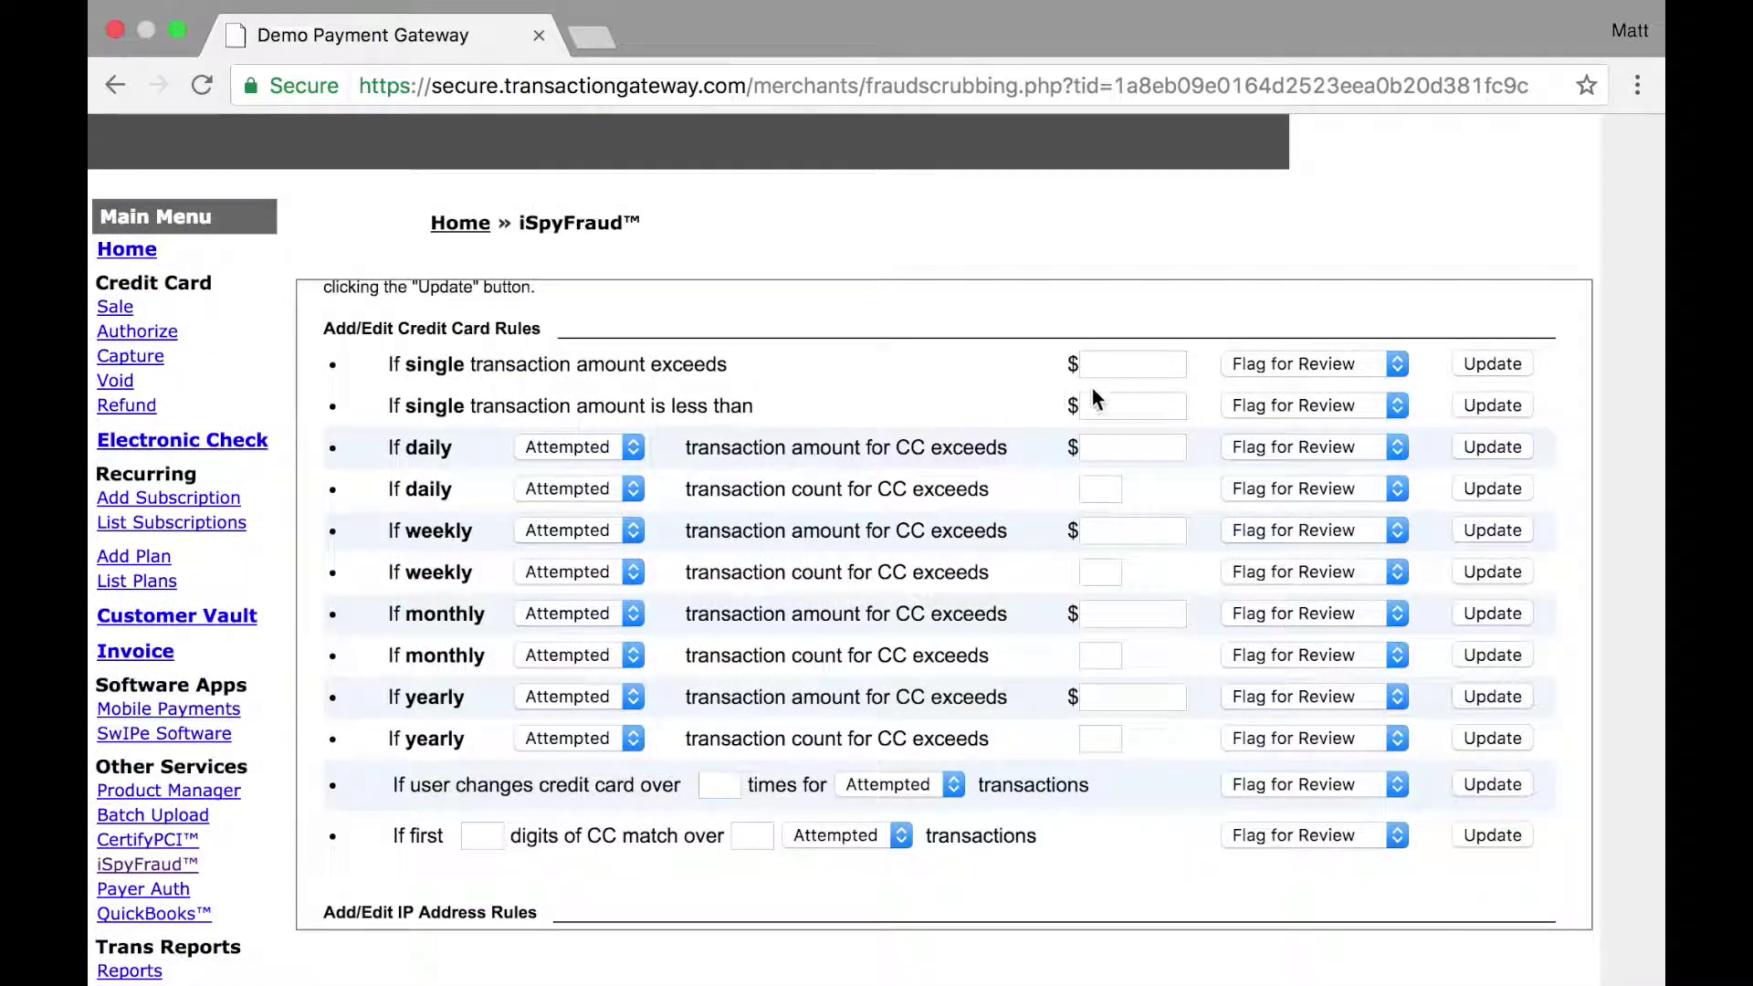
{"action": "left_click", "coordinate": [1251, 407]}
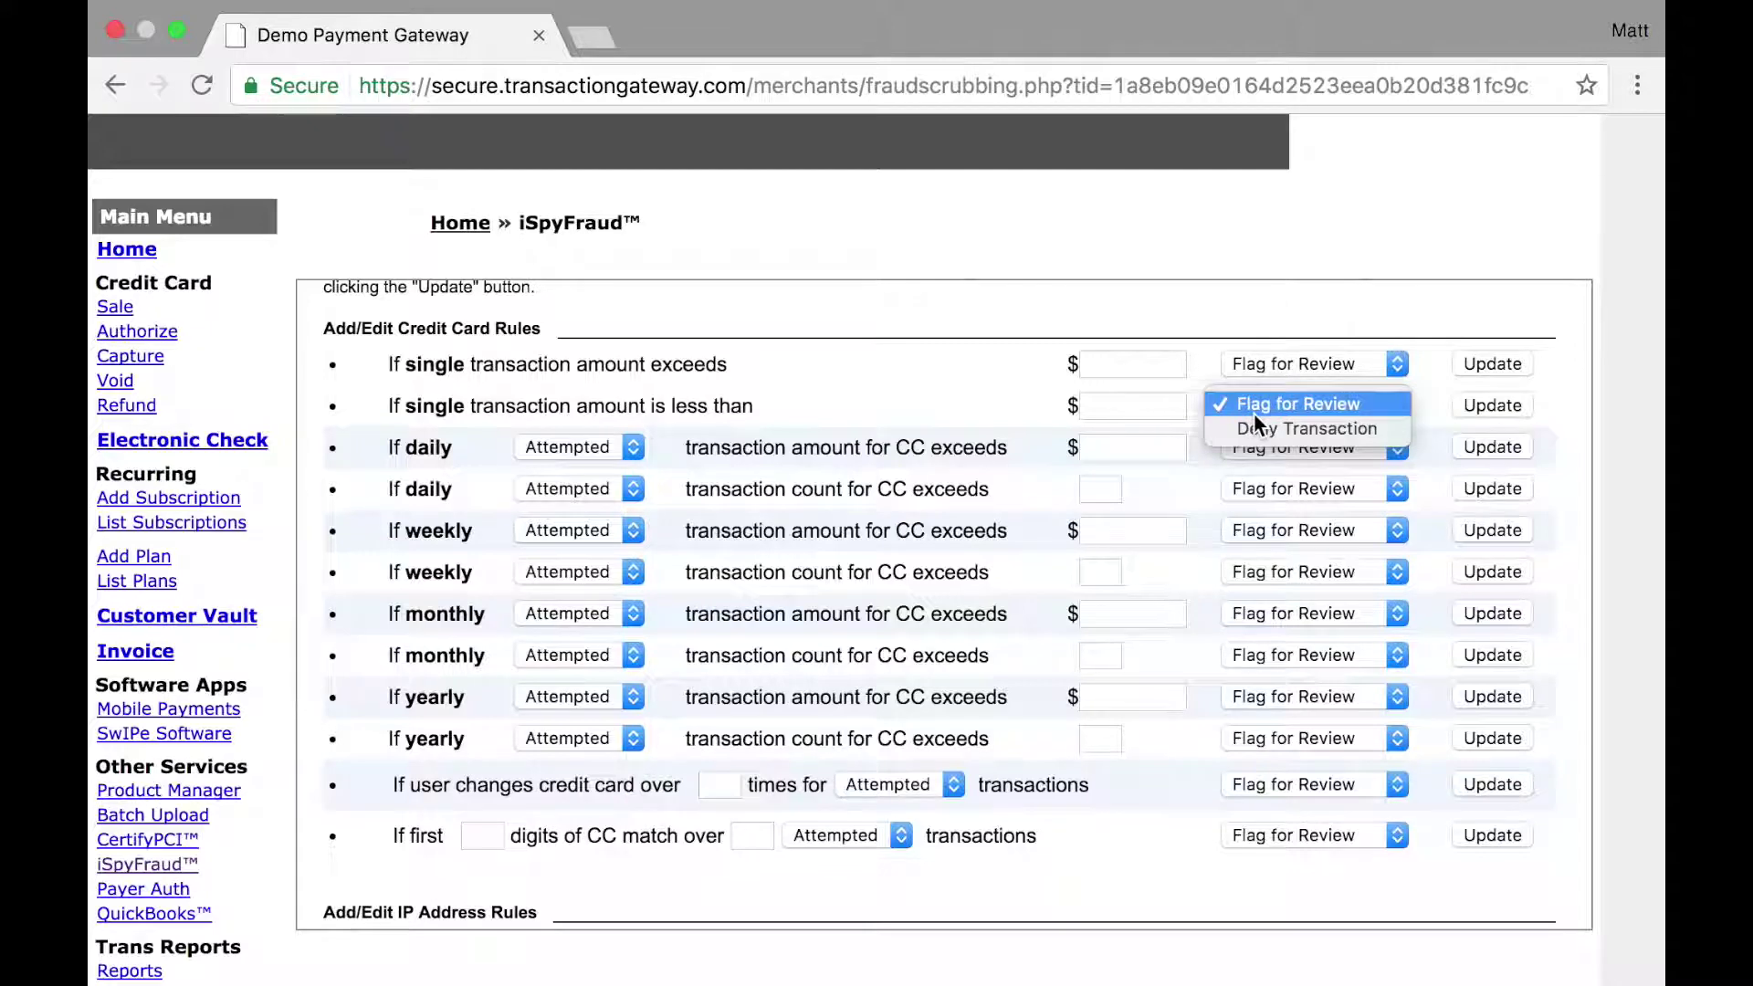
{"action": "left_click", "coordinate": [1169, 347]}
{"action": "scroll", "coordinate": [1004, 347], "scroll_direction": "up", "scroll_amount": 5}
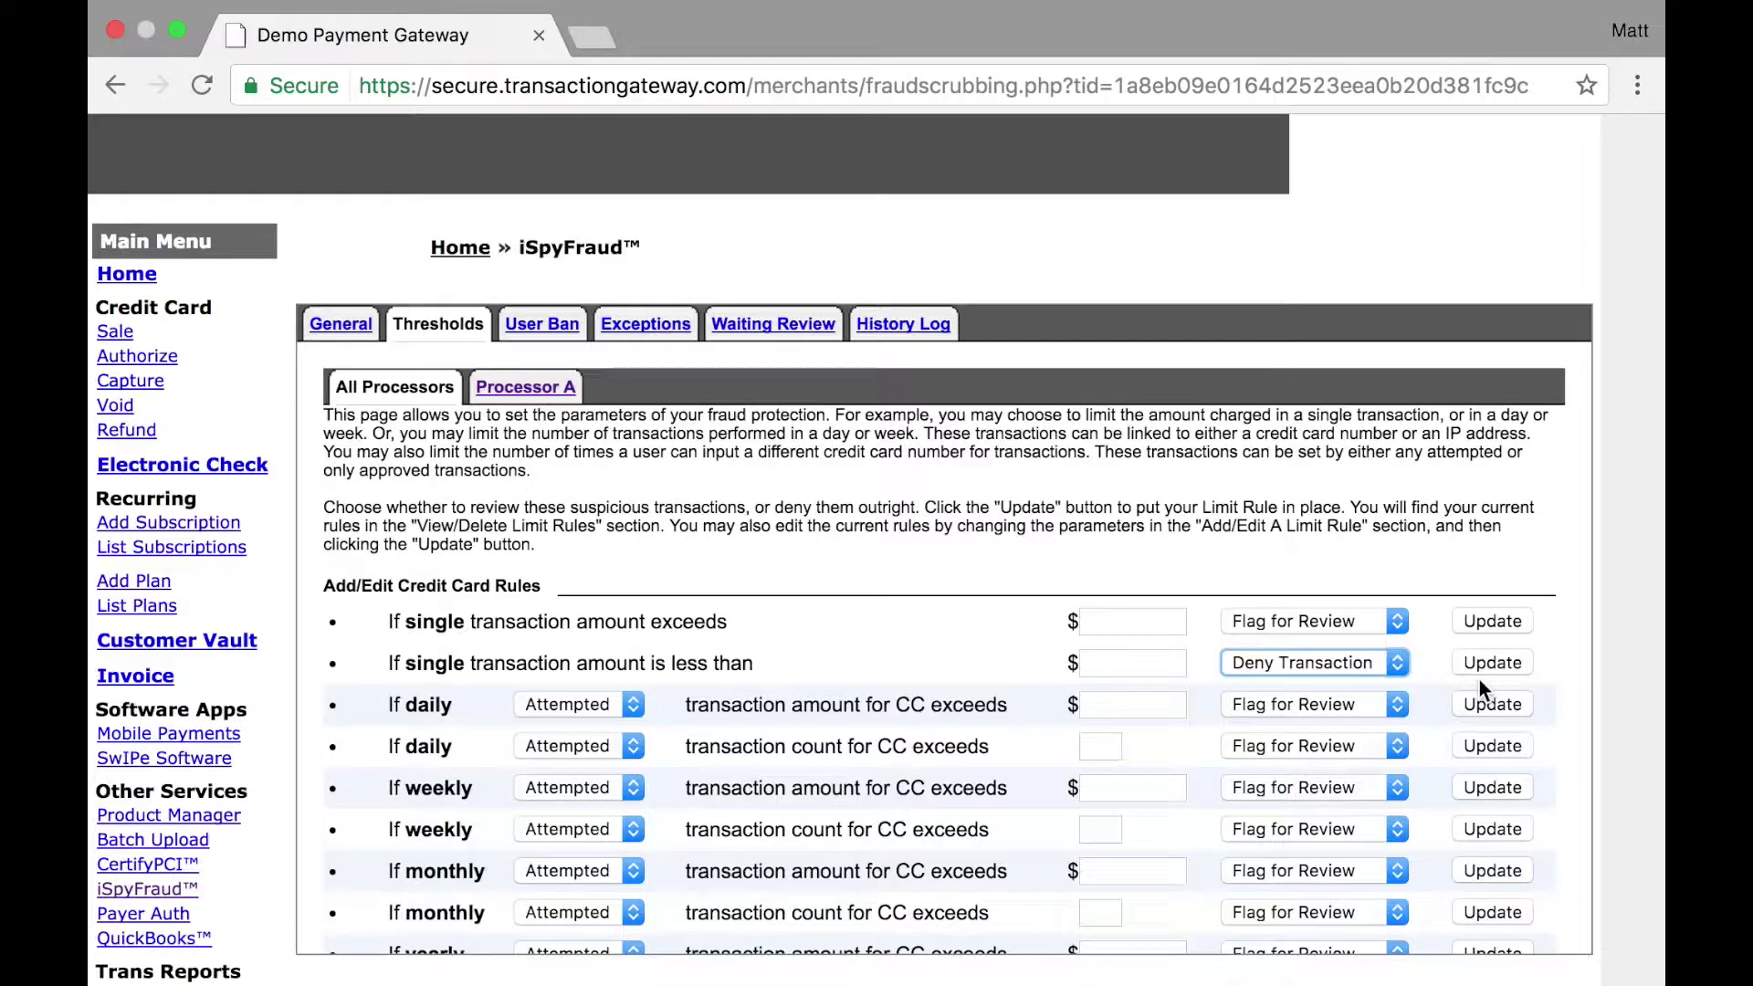
{"action": "scroll", "coordinate": [1479, 679], "scroll_direction": "down", "scroll_amount": 5}
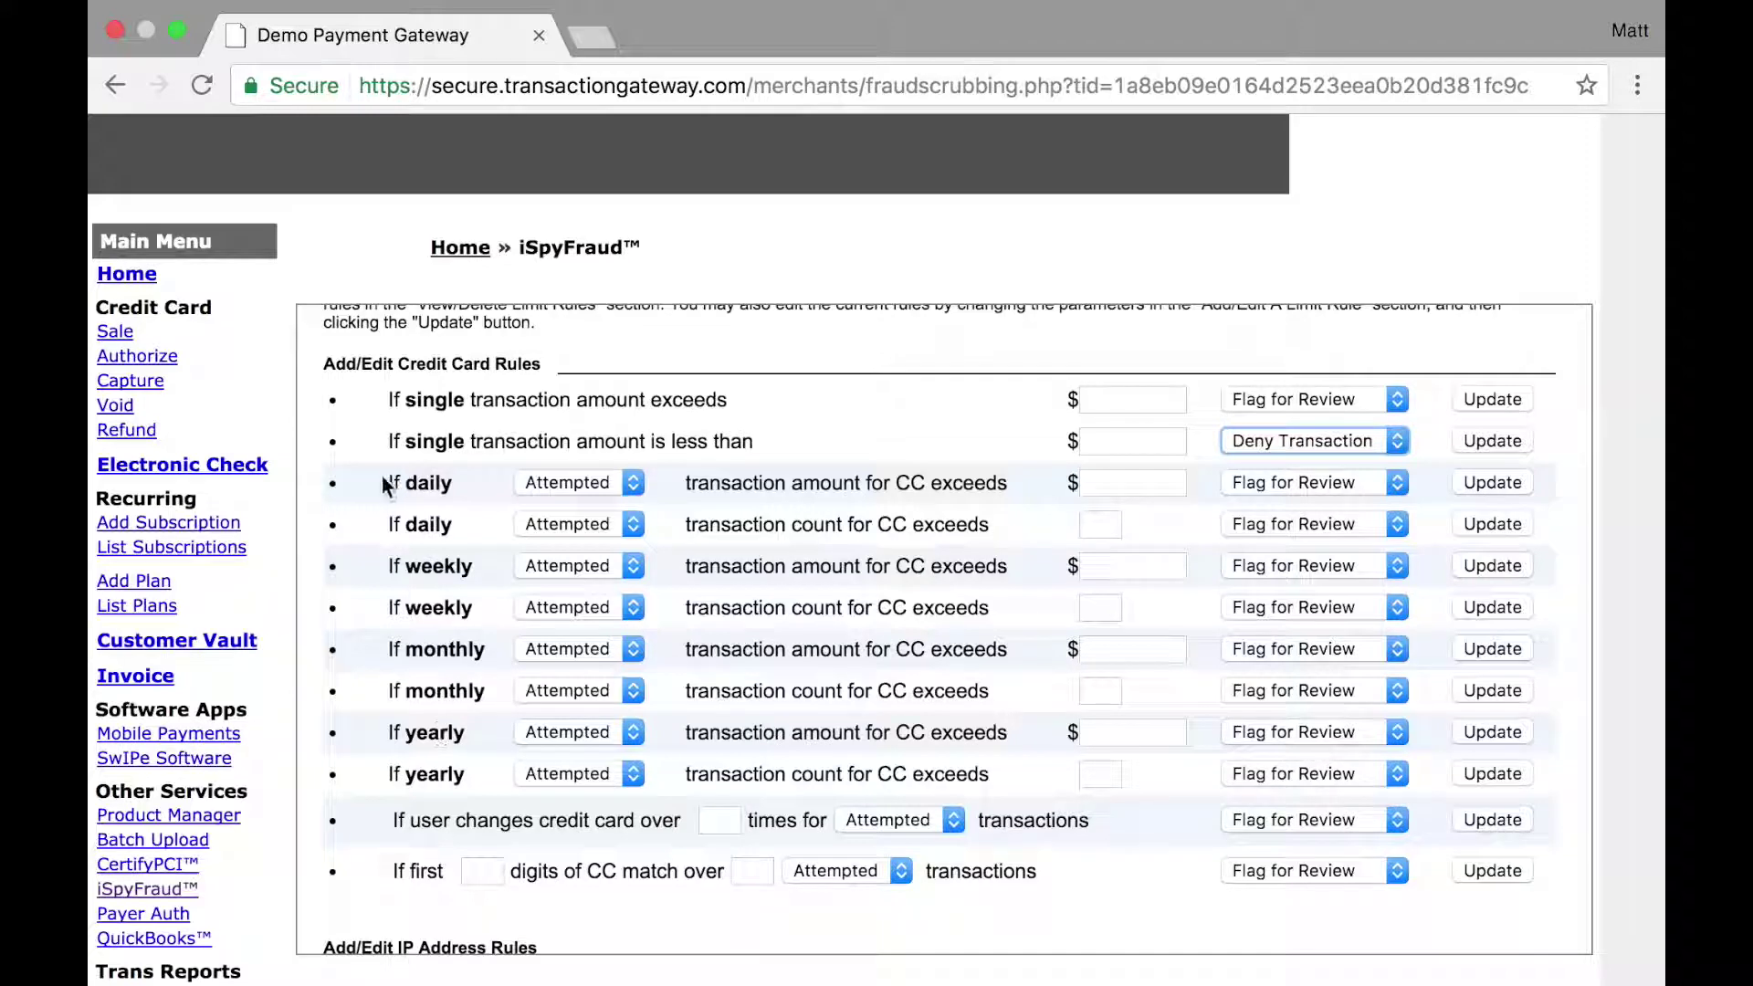
Step: Keep the daily rule on Attempted, enter a $1000.00 limit and choose Deny Transaction
{"action": "left_click", "coordinate": [566, 482]}
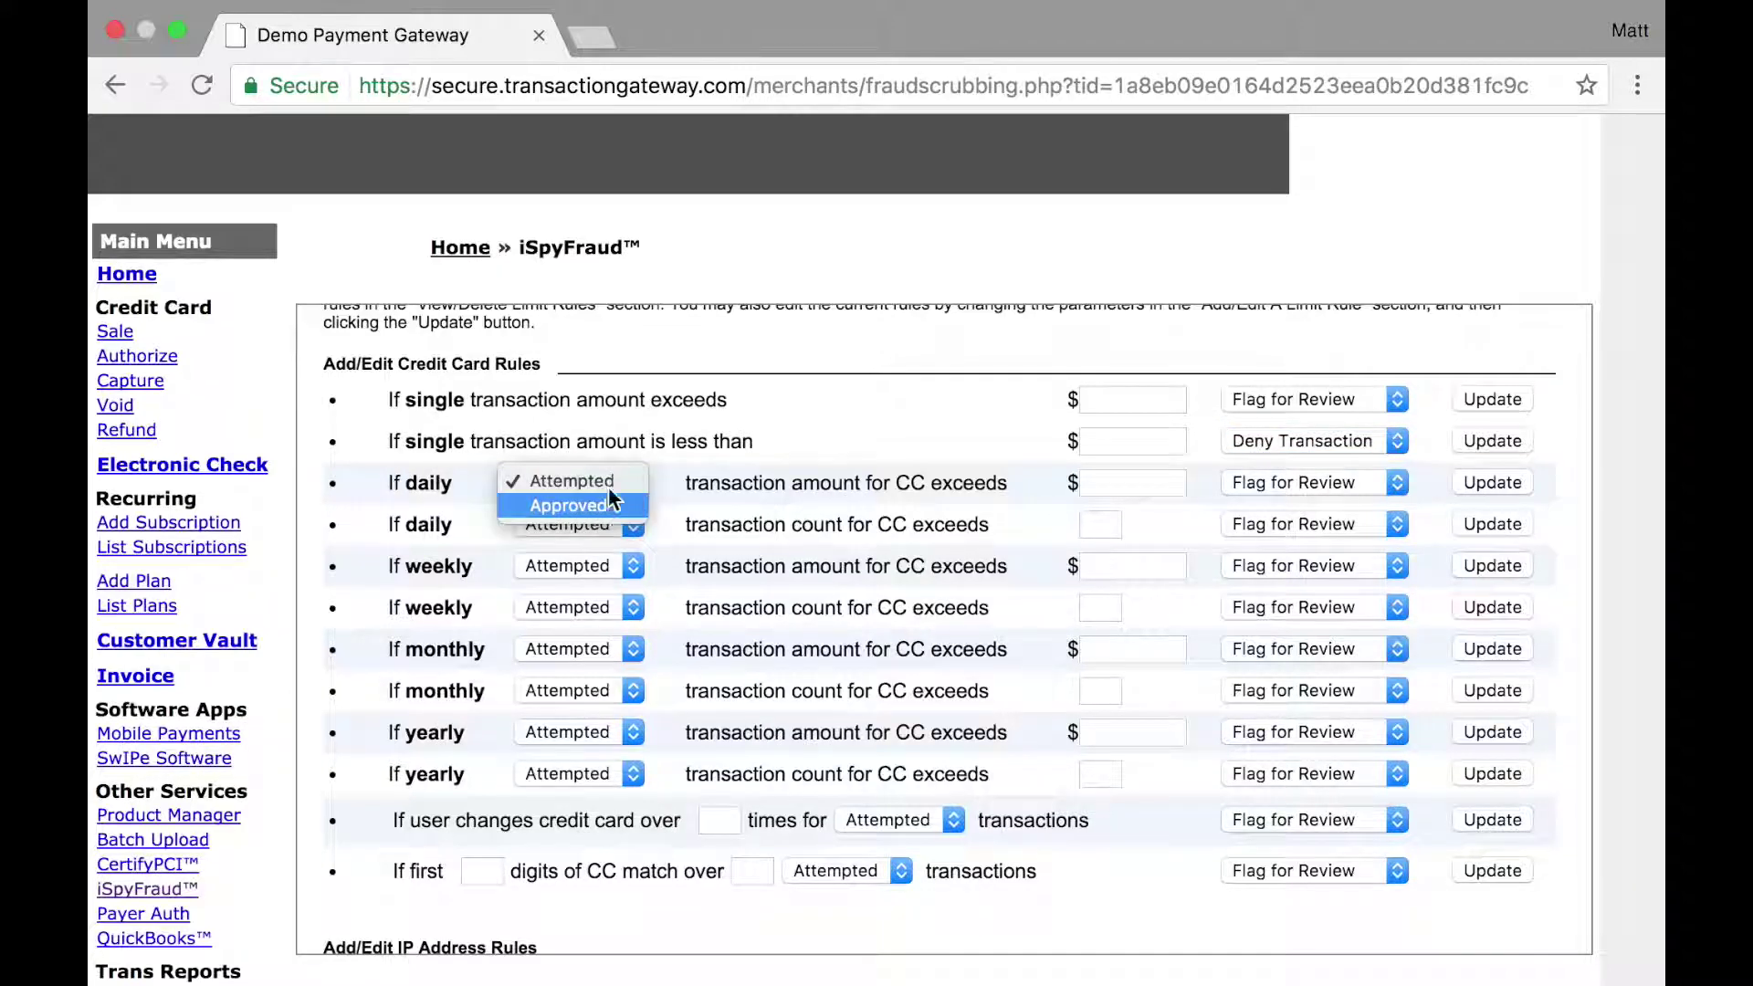
{"action": "left_click", "coordinate": [619, 484]}
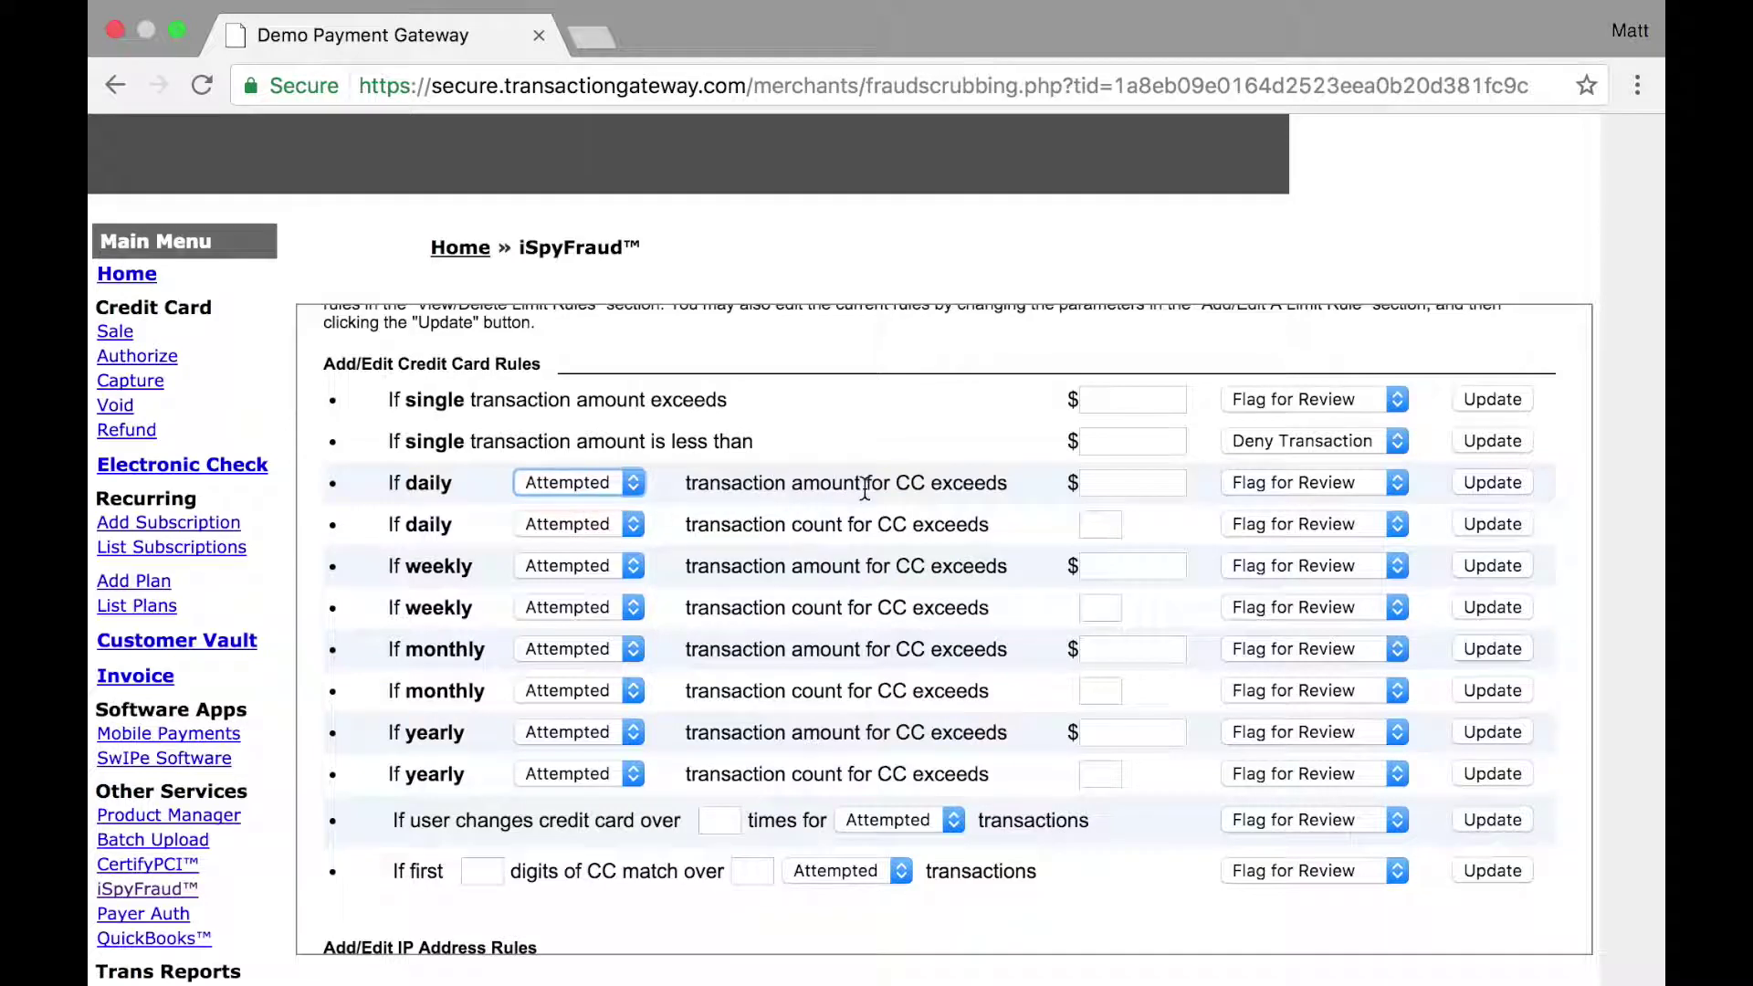
{"action": "left_click", "coordinate": [1109, 479]}
{"action": "type", "text": "1000.00"}
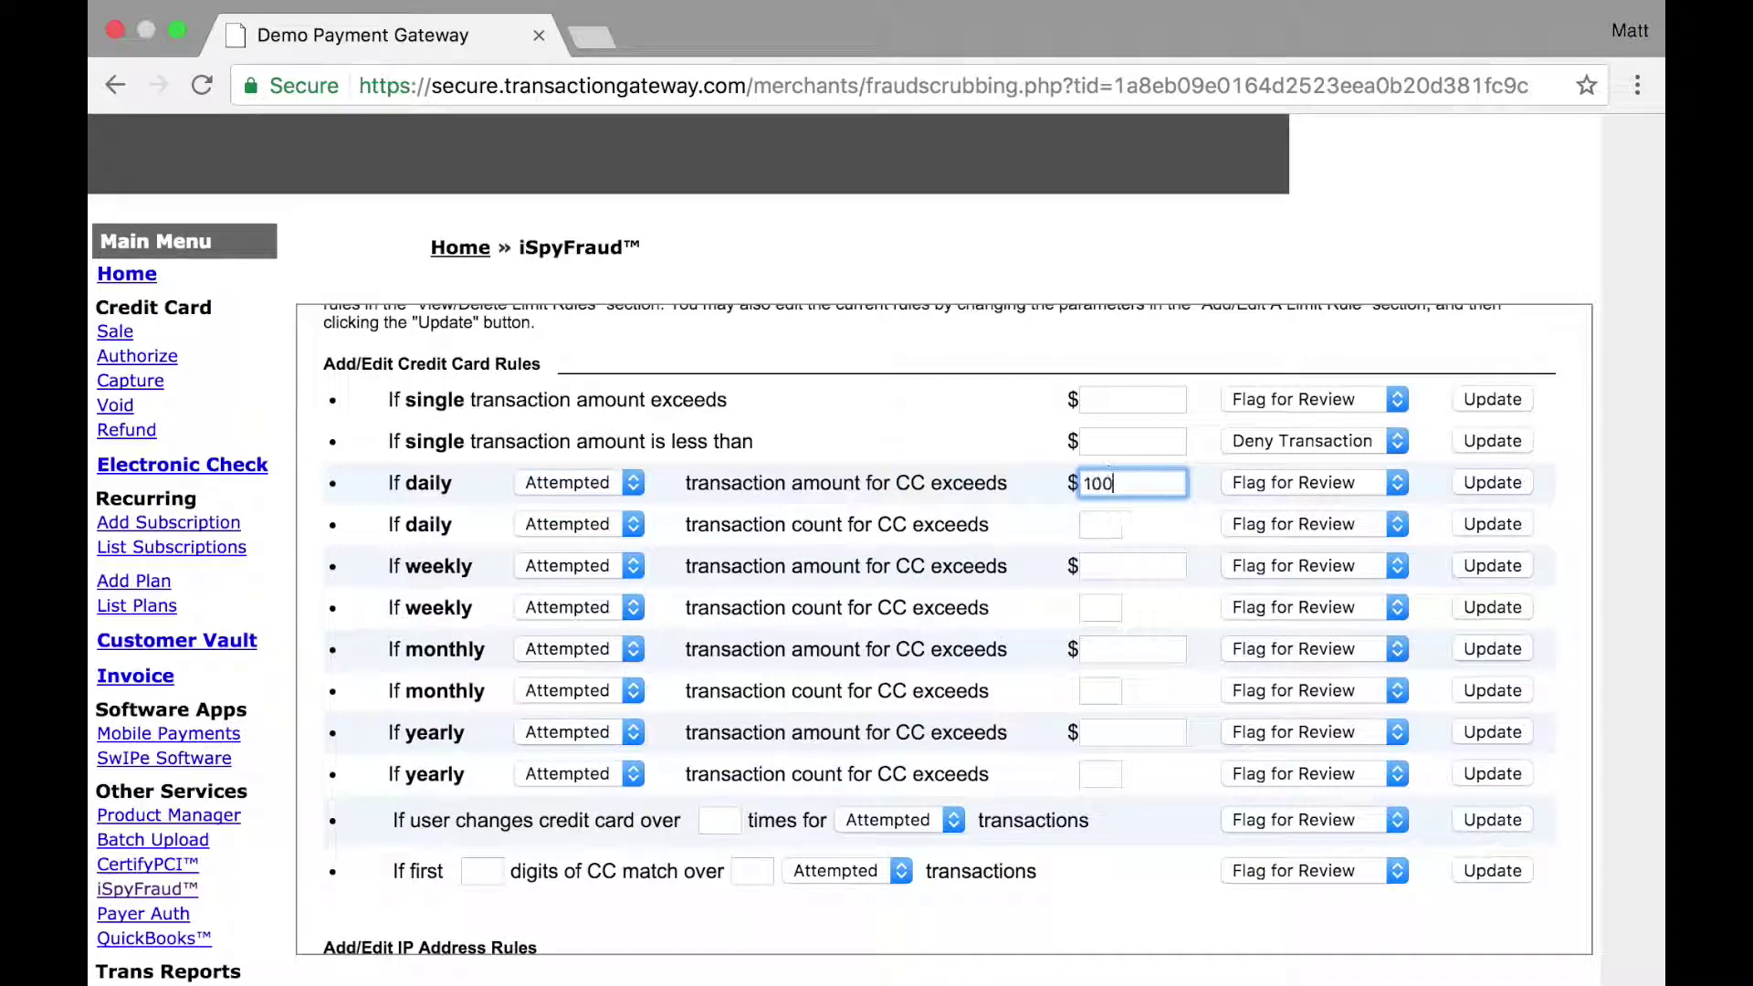
{"action": "left_click", "coordinate": [1338, 484]}
{"action": "left_click", "coordinate": [1335, 505]}
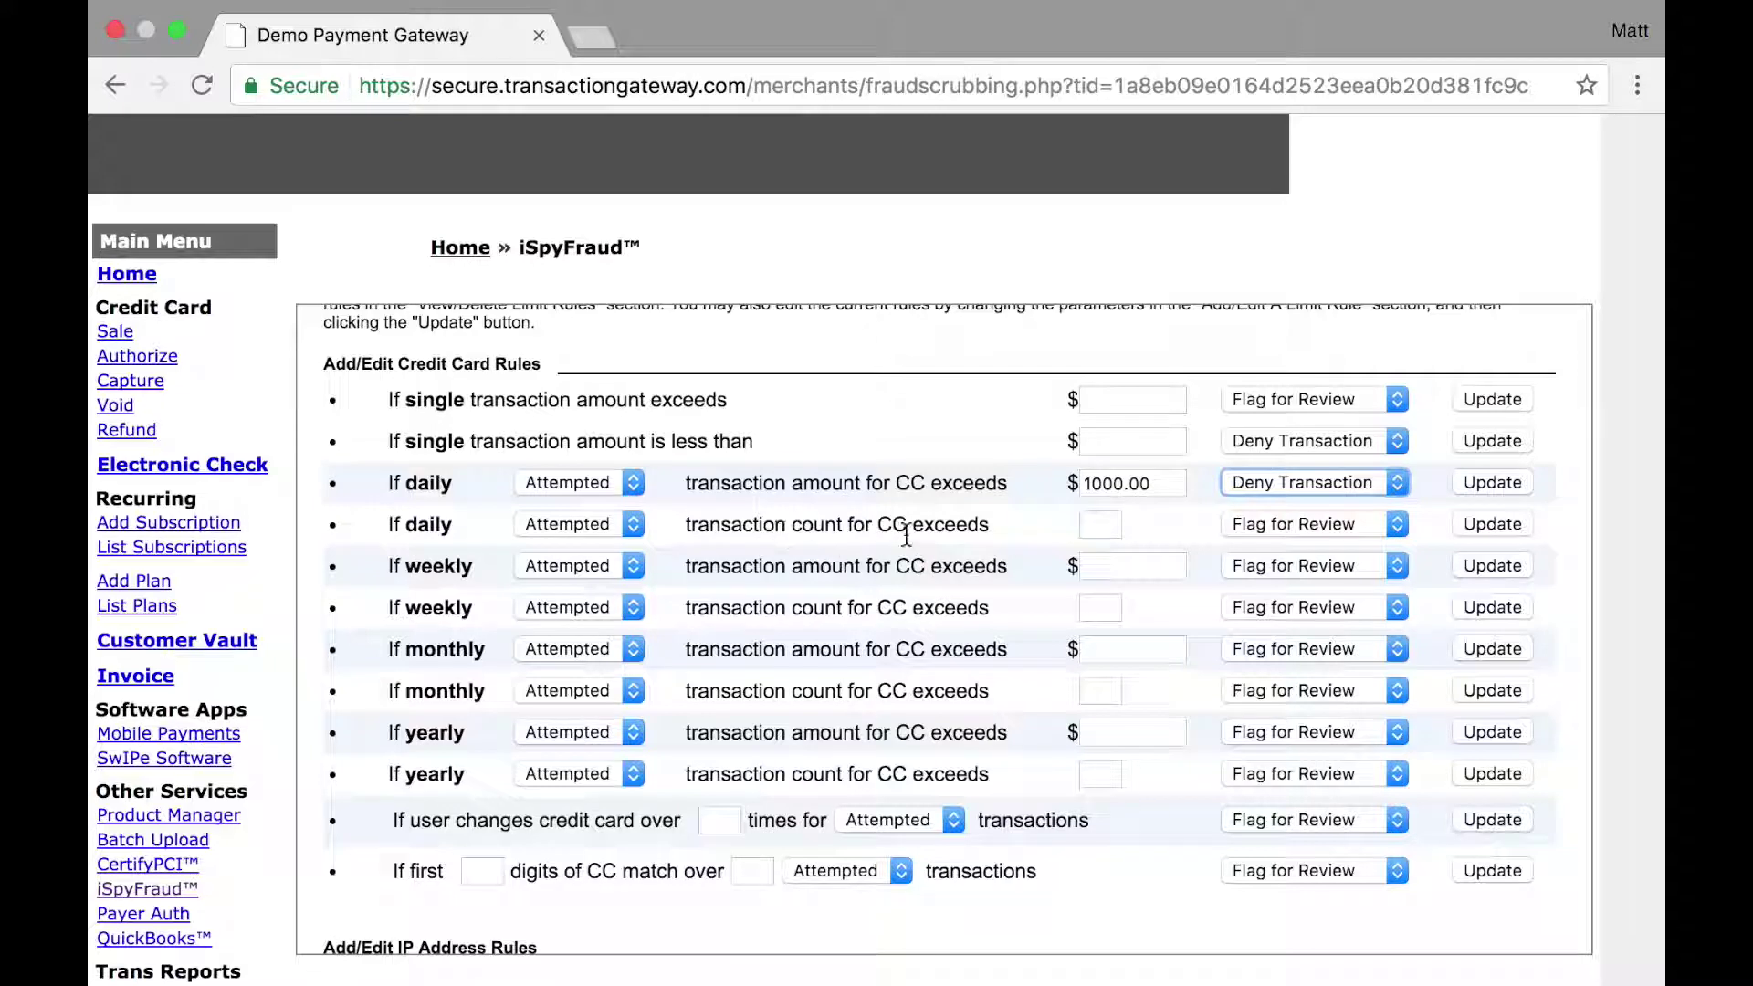
{"action": "left_click", "coordinate": [1114, 528]}
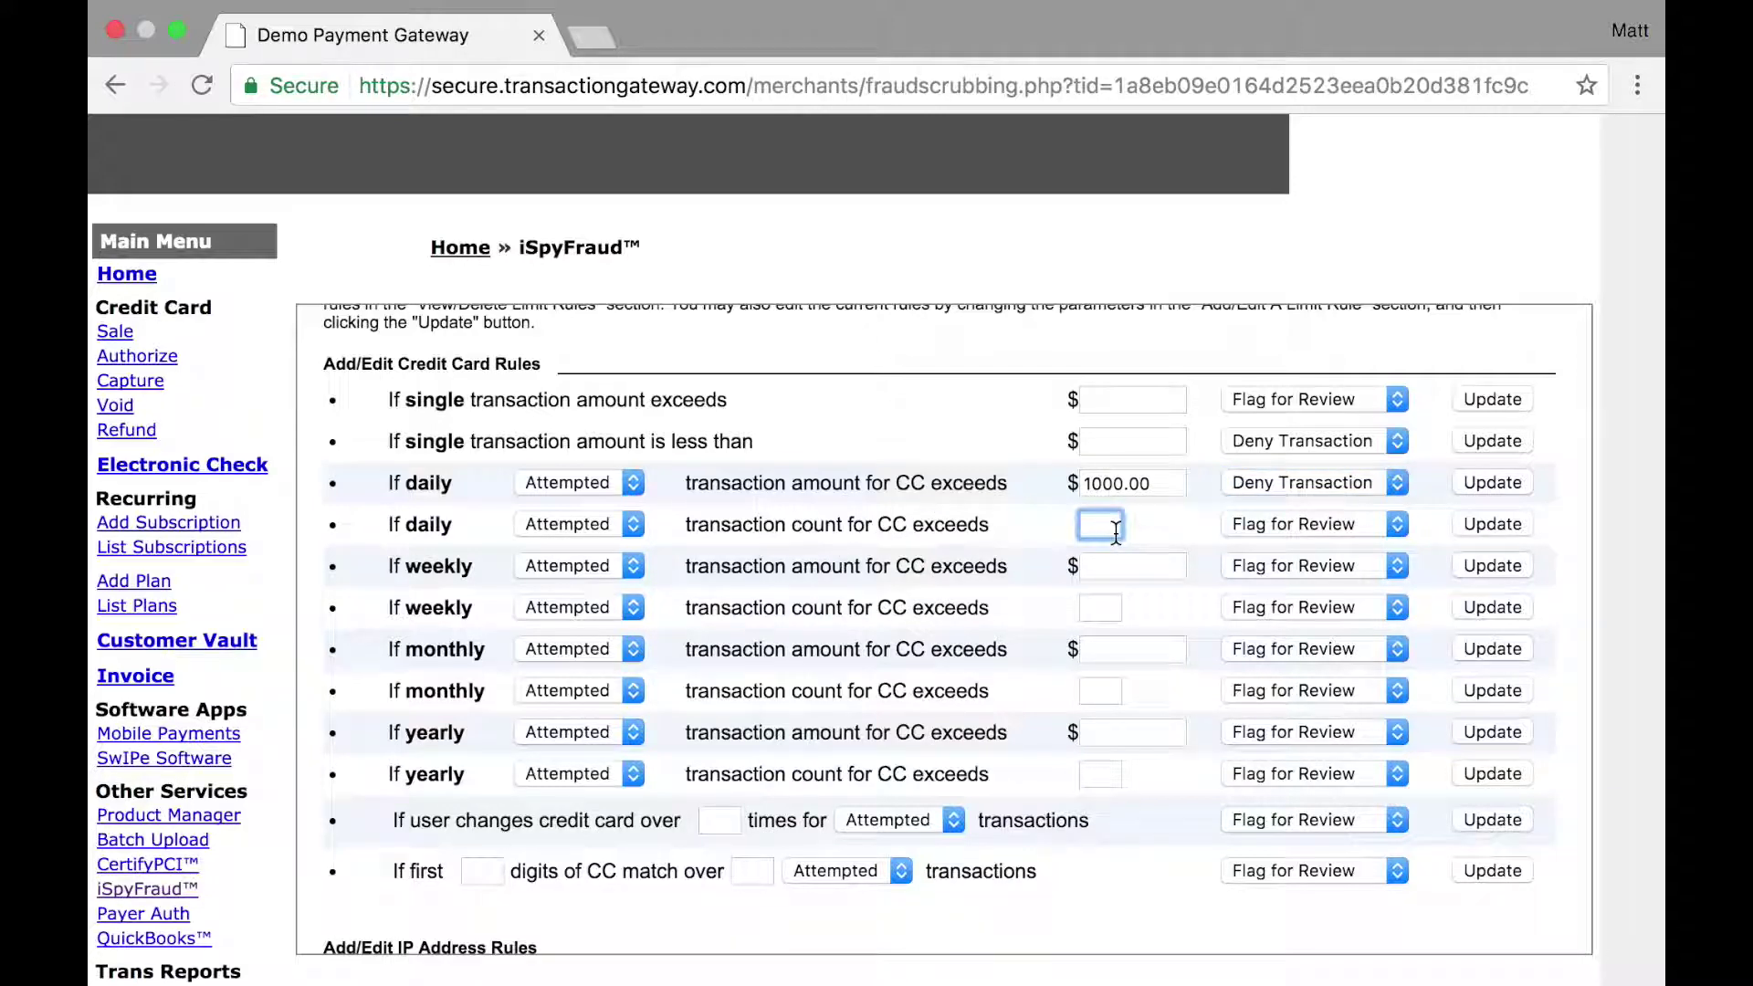
Step: Enter 3 as the daily card transaction count limit with Deny Transaction as its action
{"action": "type", "text": "3"}
{"action": "left_click", "coordinate": [1265, 526]}
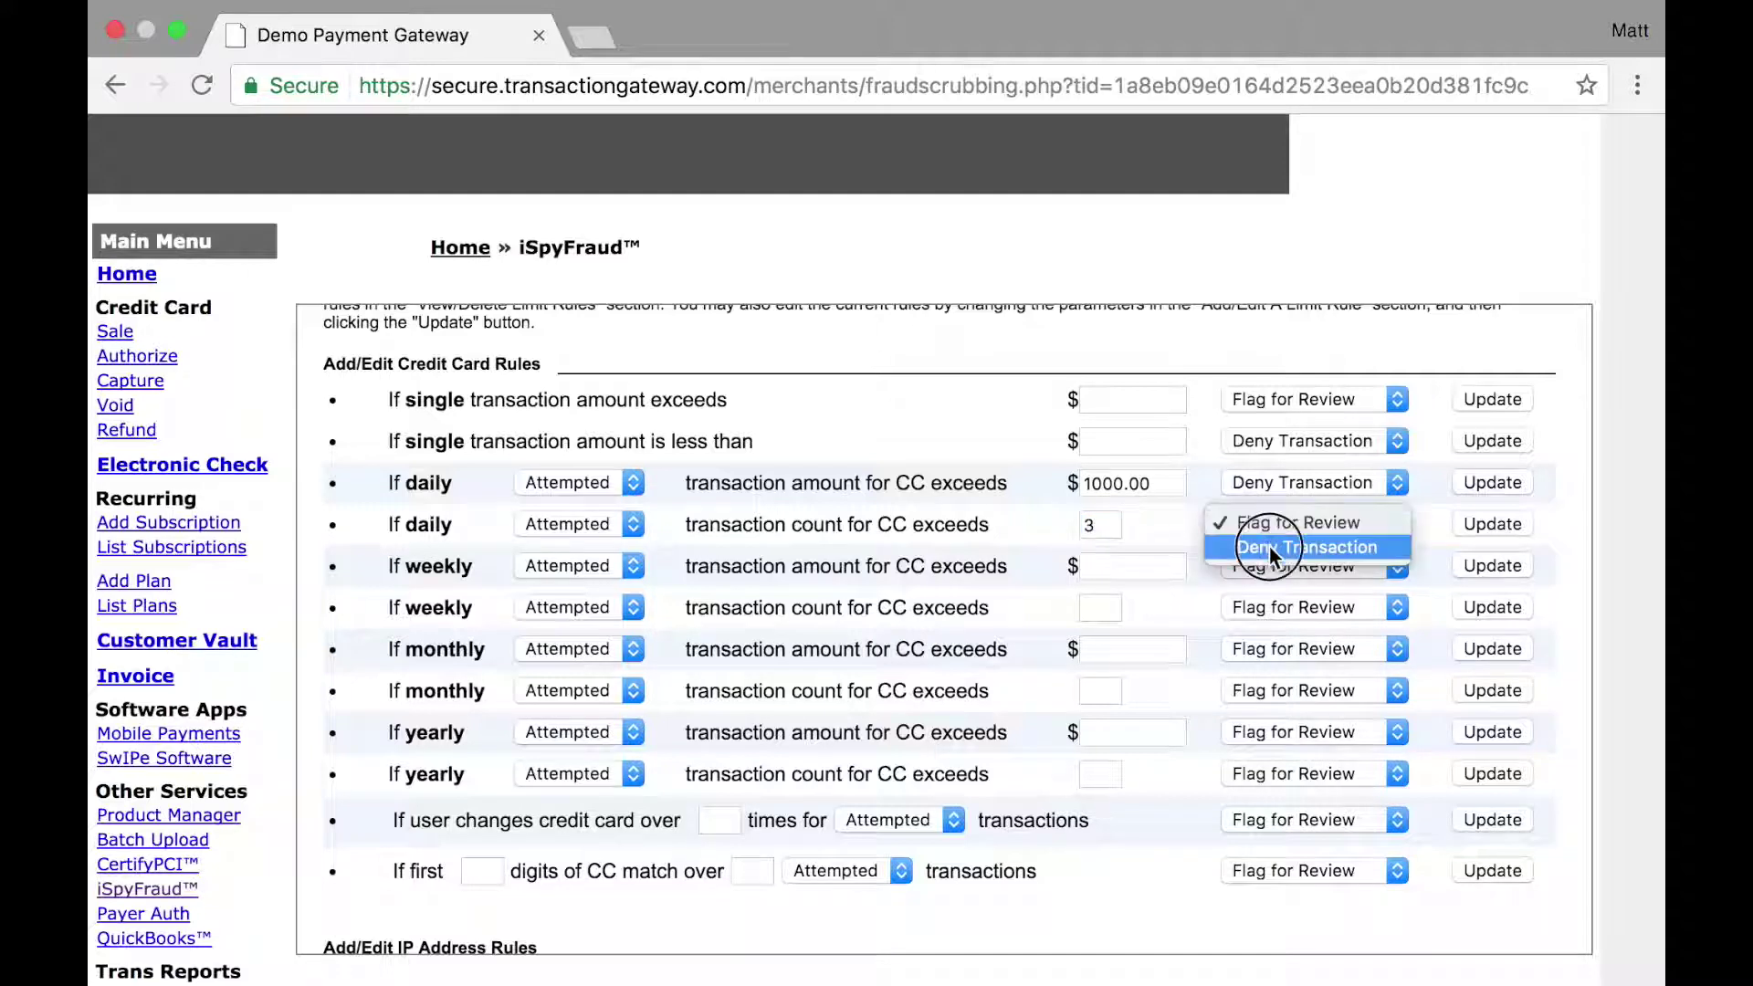
{"action": "left_click", "coordinate": [1273, 547]}
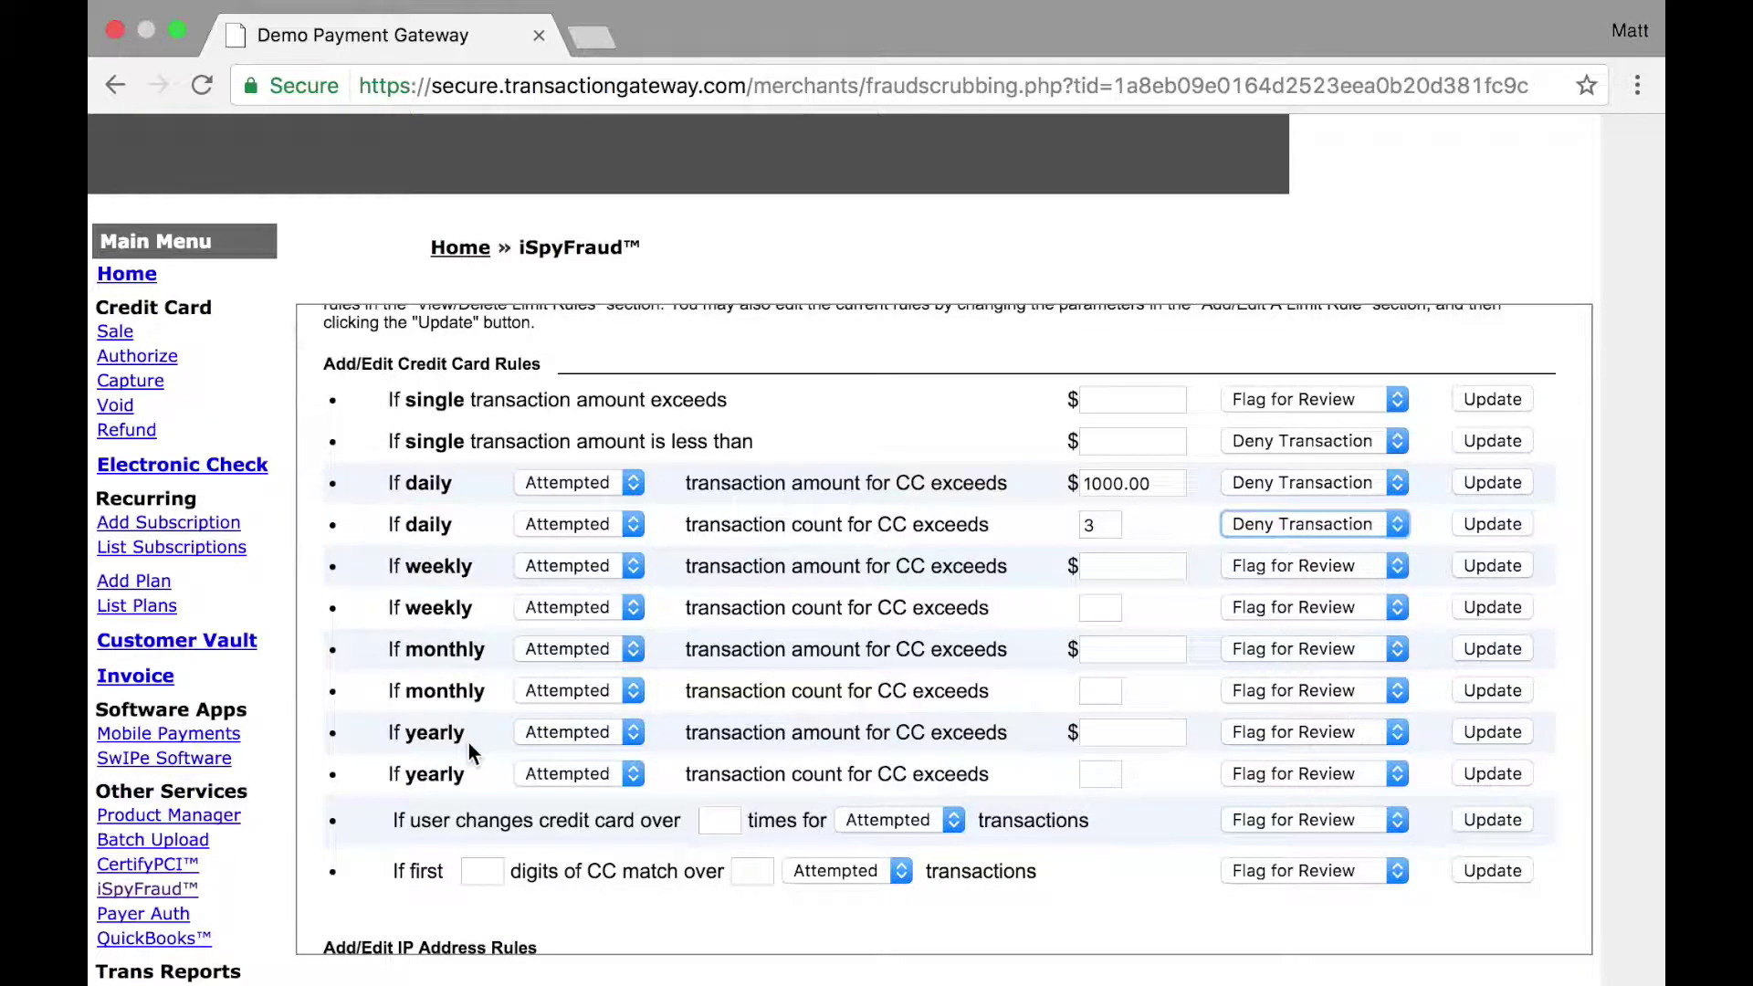
{"action": "scroll", "coordinate": [467, 741], "scroll_direction": "down", "scroll_amount": 3}
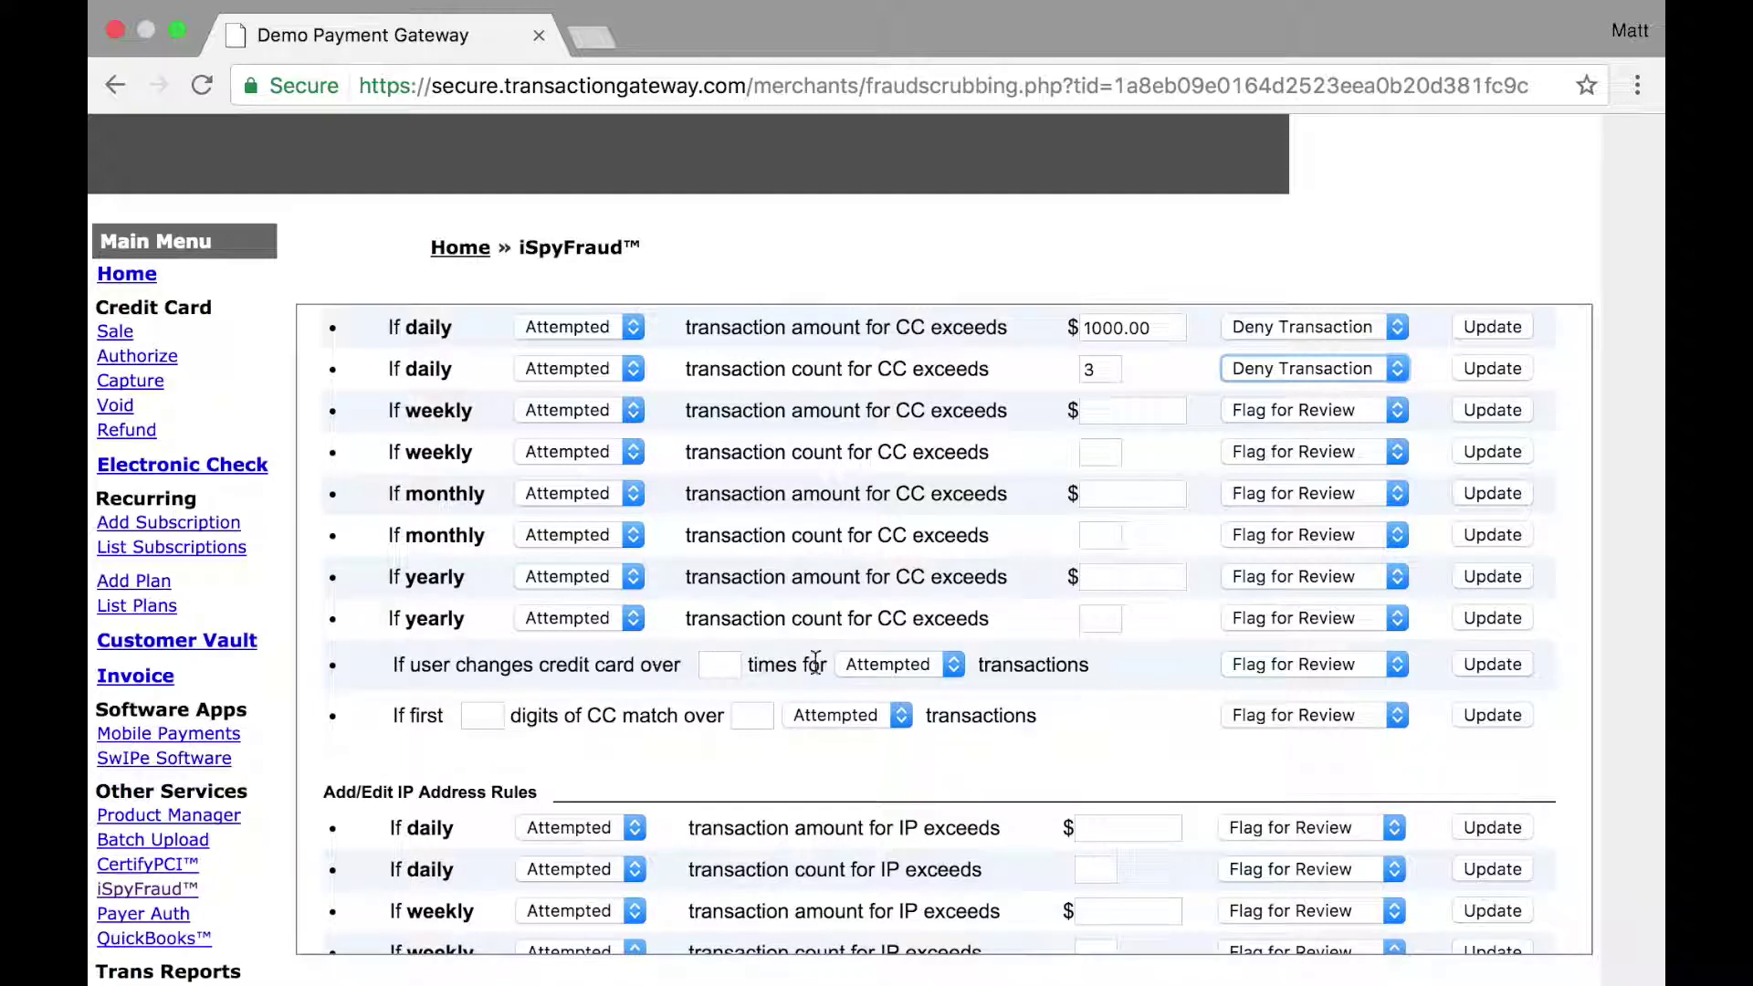
Step: Try the card-change rule's transaction-type and digit-match fields, leaving Attempted unchanged
{"action": "left_click", "coordinate": [890, 665]}
{"action": "left_click", "coordinate": [1134, 712]}
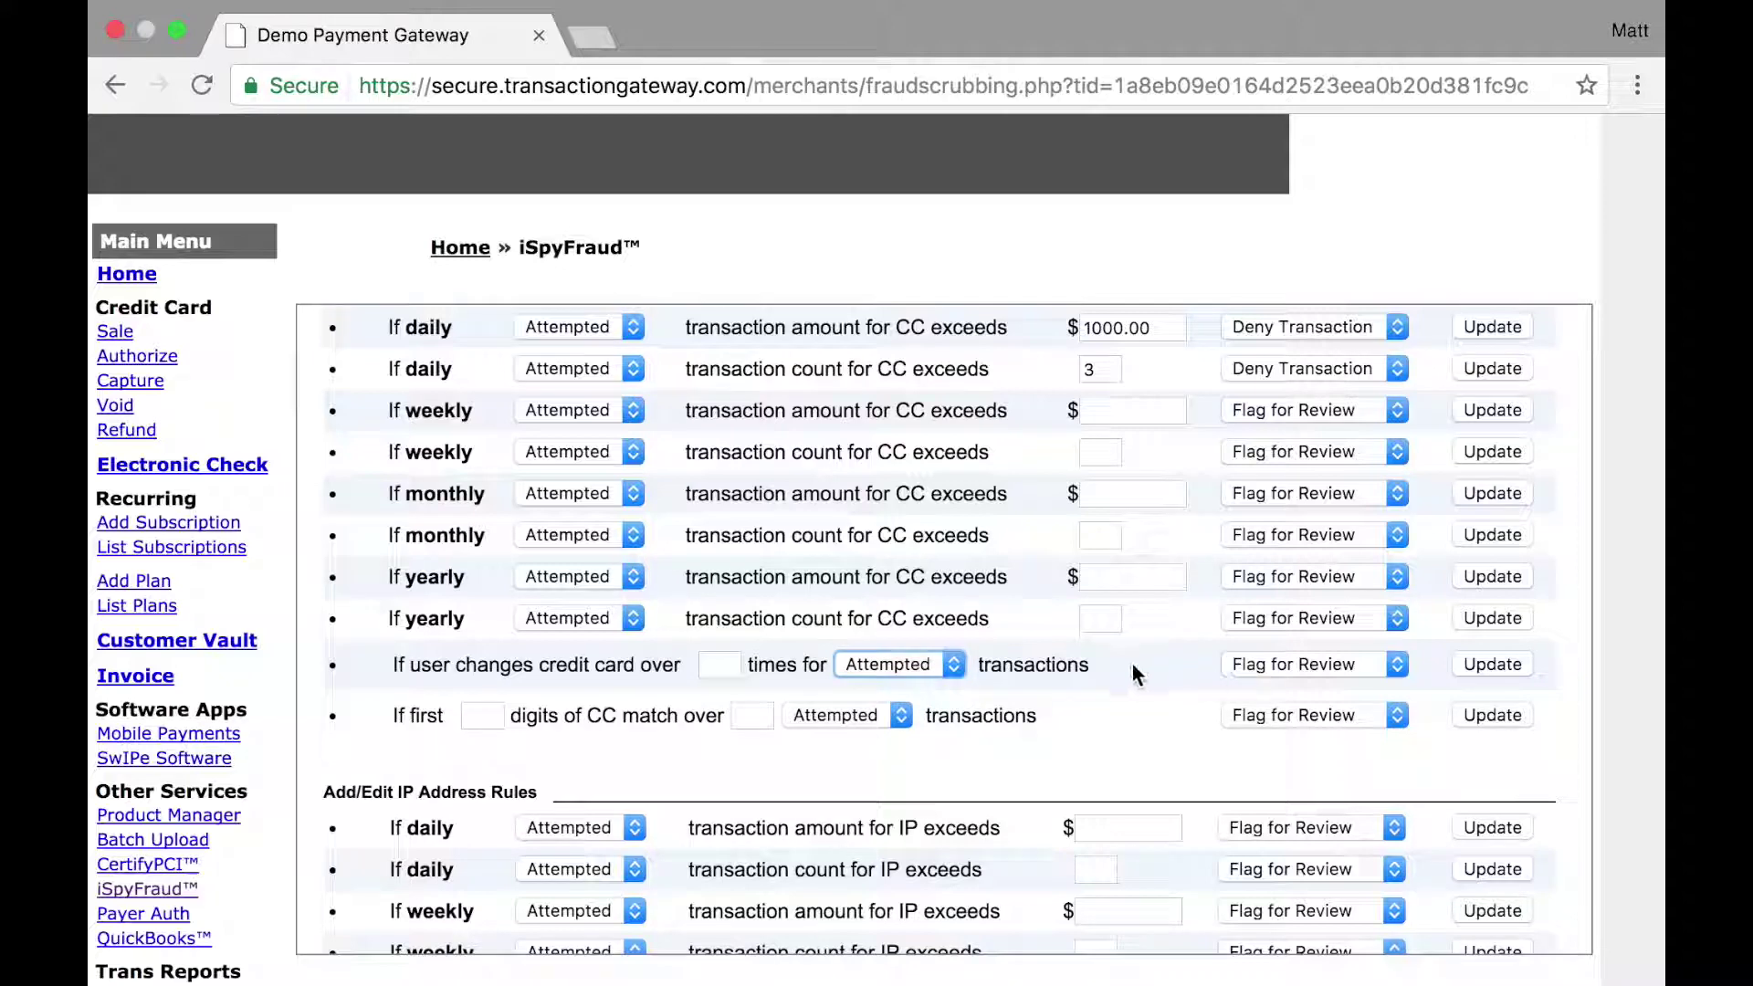
{"action": "left_click", "coordinate": [1136, 673]}
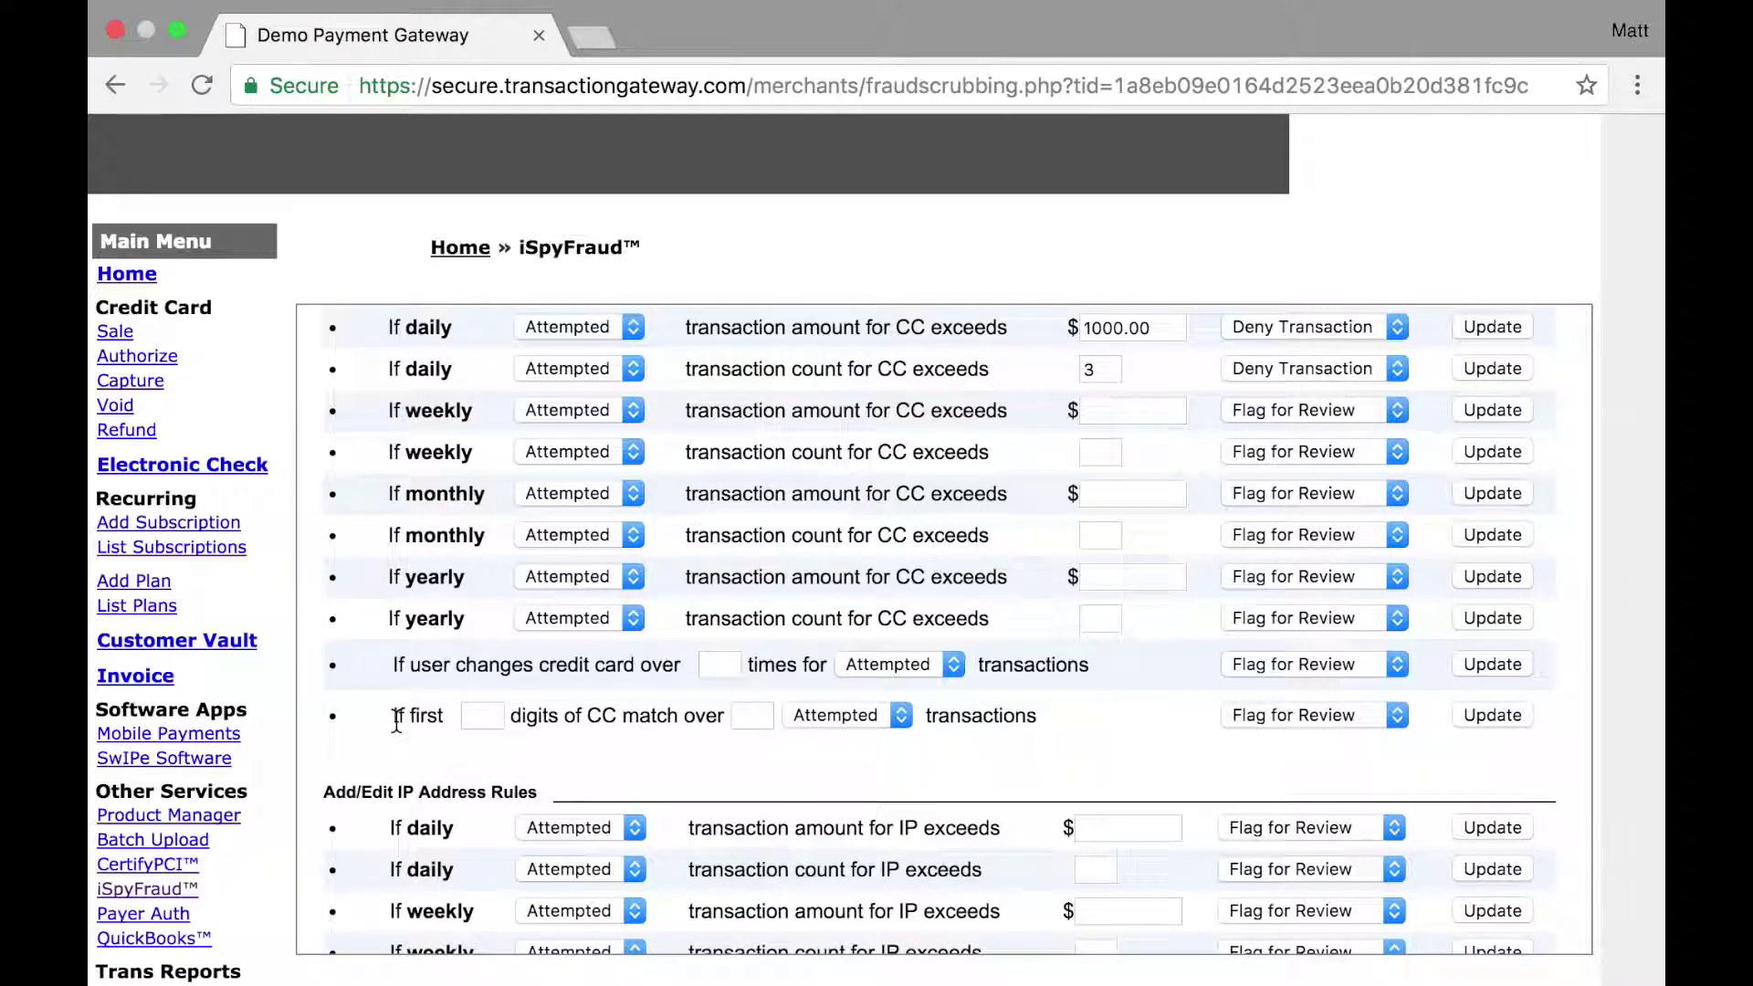
{"action": "left_click", "coordinate": [481, 705]}
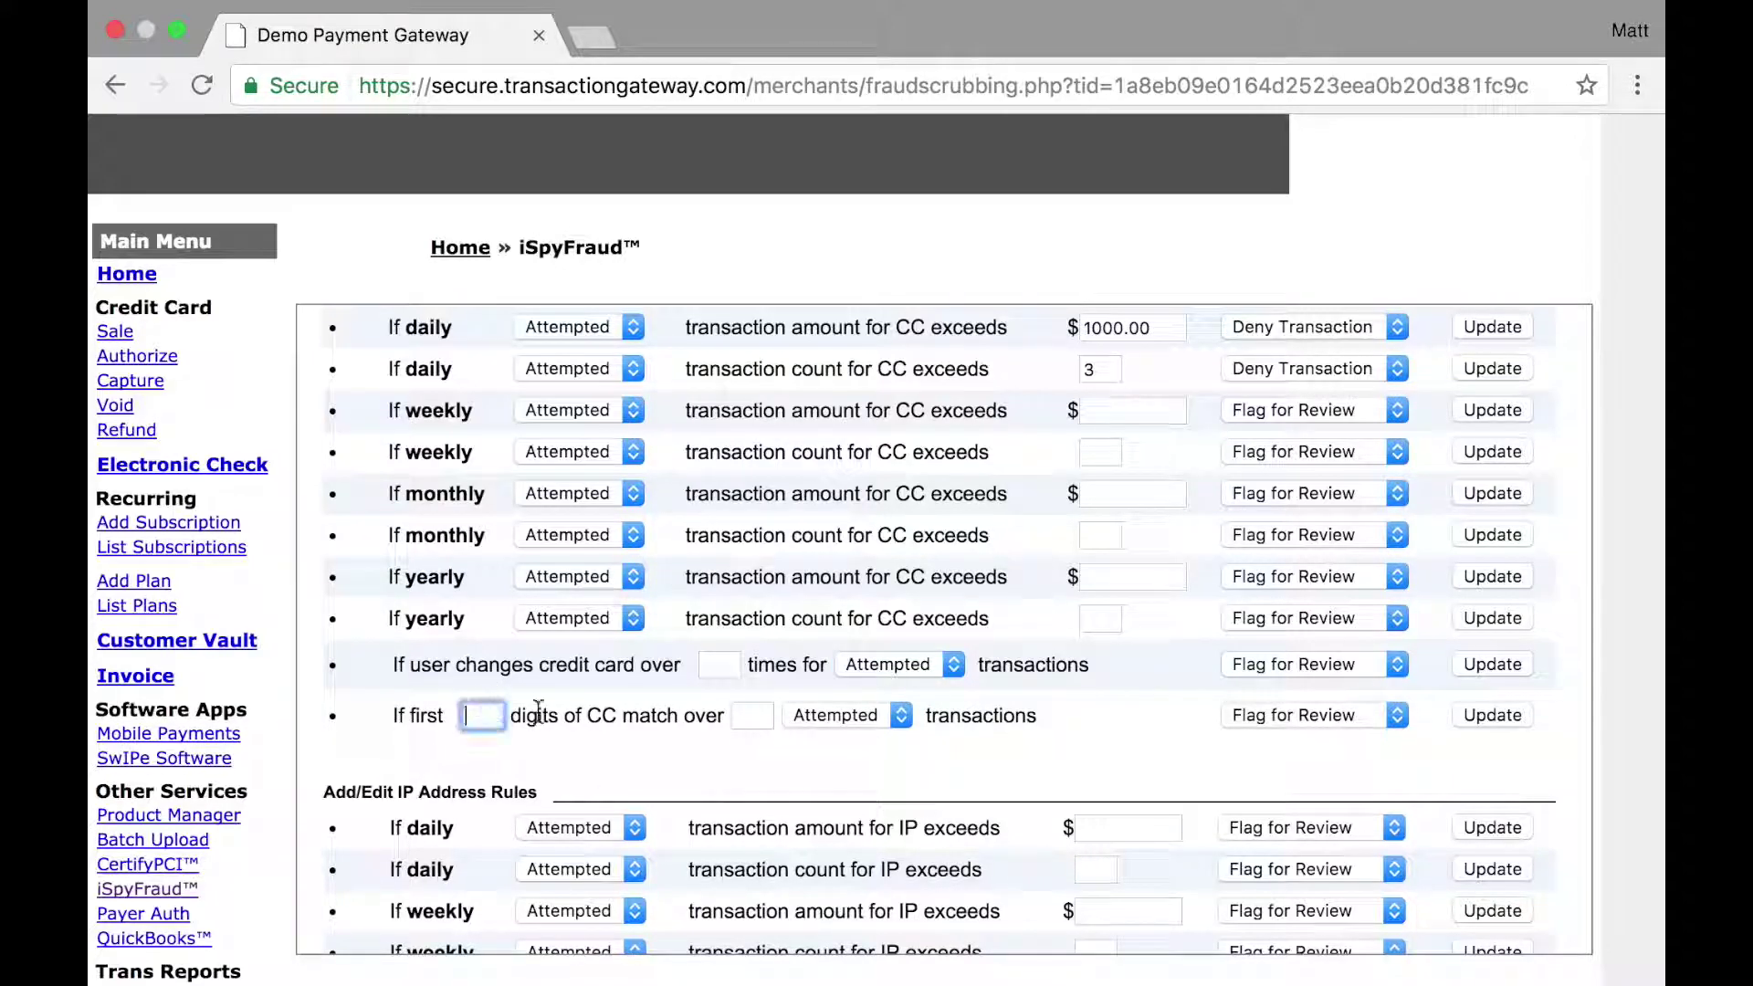
{"action": "left_click", "coordinate": [751, 717]}
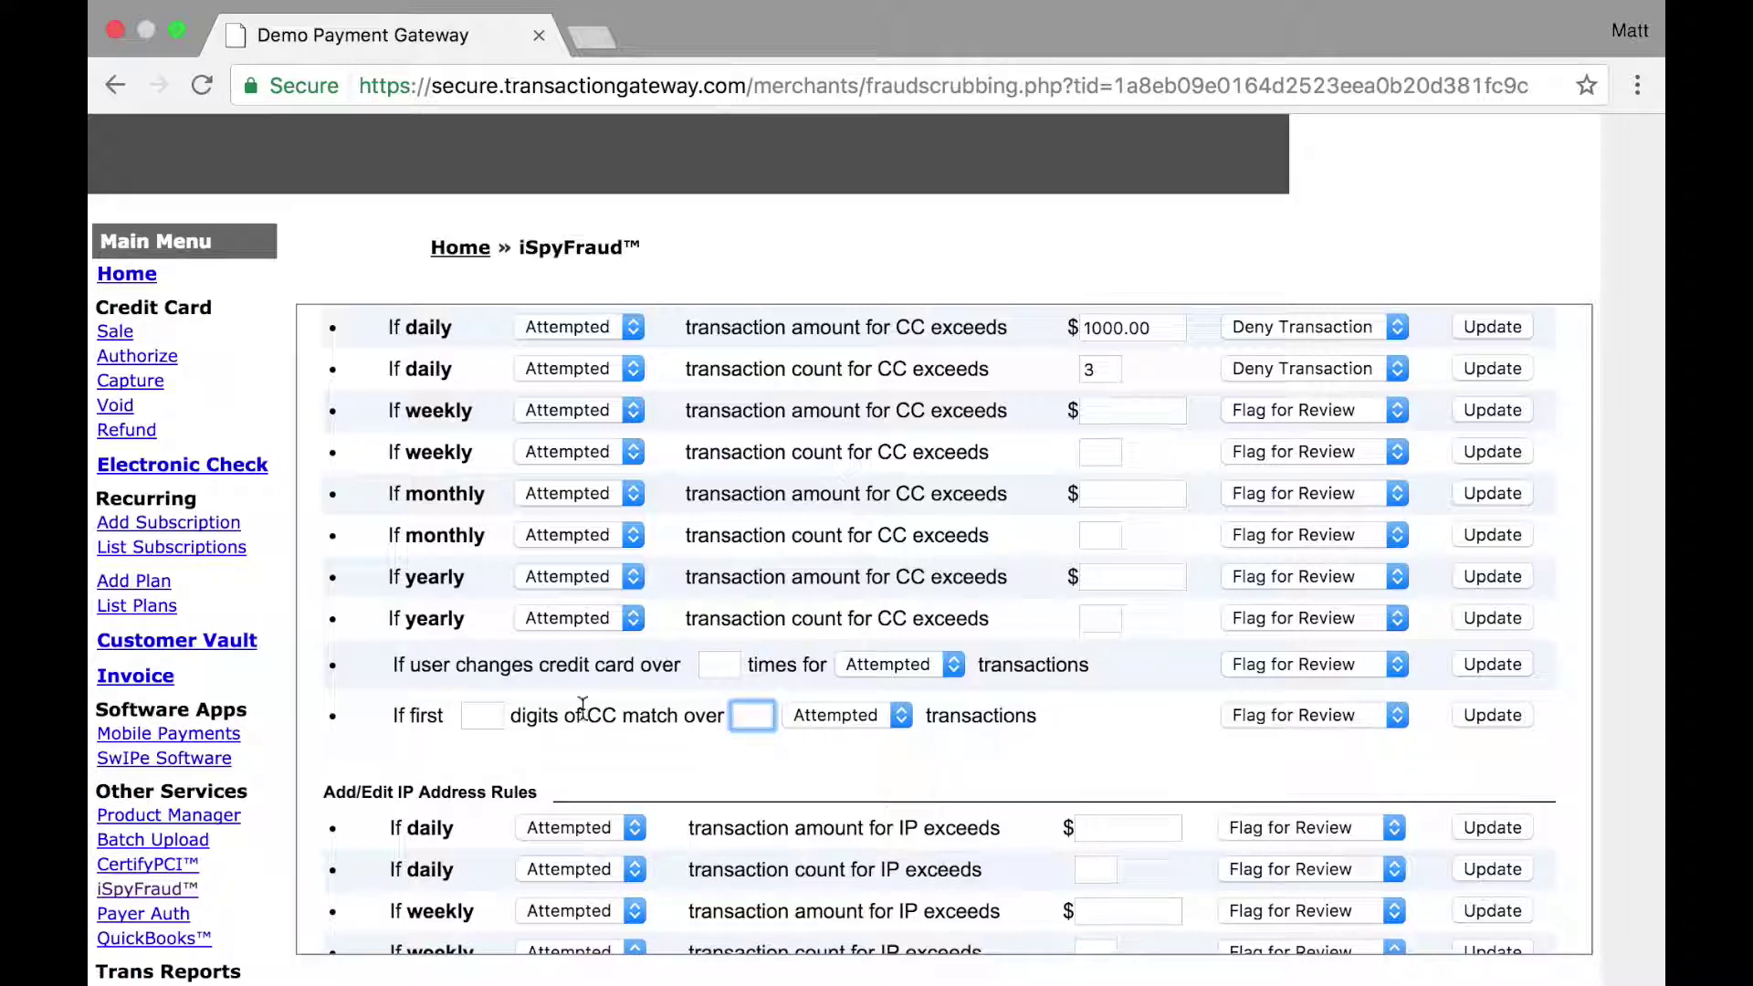
{"action": "left_click", "coordinate": [484, 717]}
{"action": "left_click", "coordinate": [417, 721]}
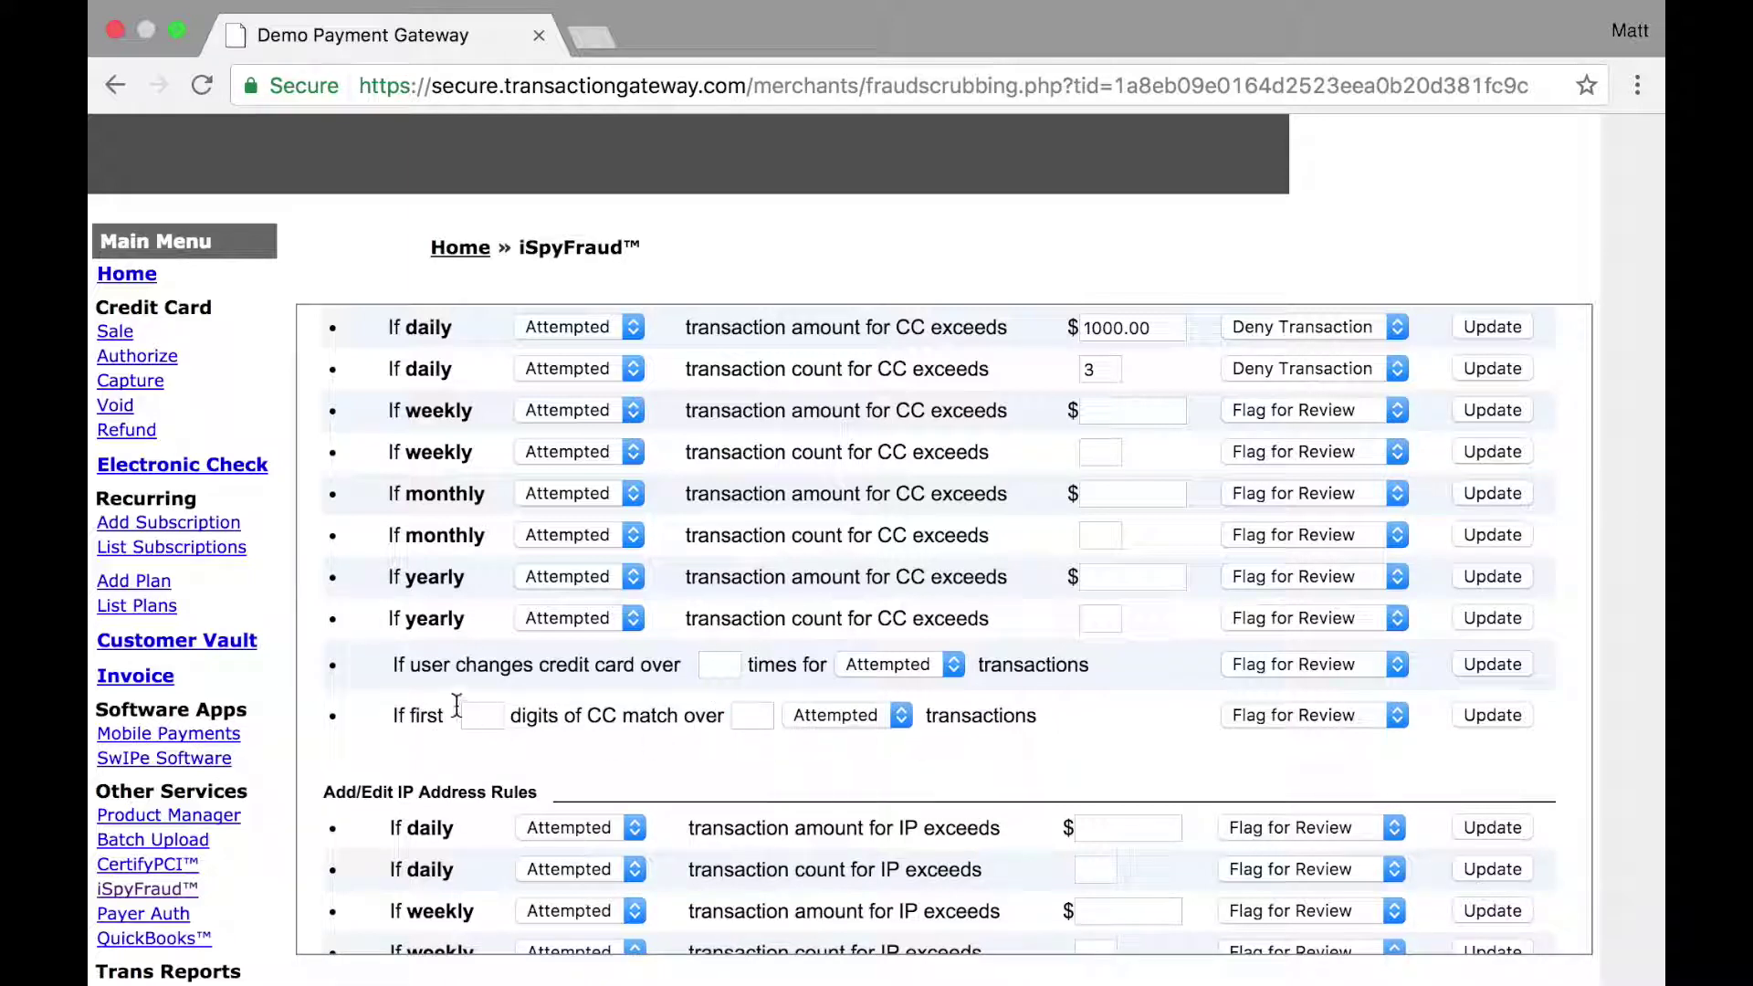
Step: Enter 6 leading digits and 5 transactions for the card-match rule, set to Deny Transaction
{"action": "left_click", "coordinate": [484, 716]}
{"action": "type", "text": "6"}
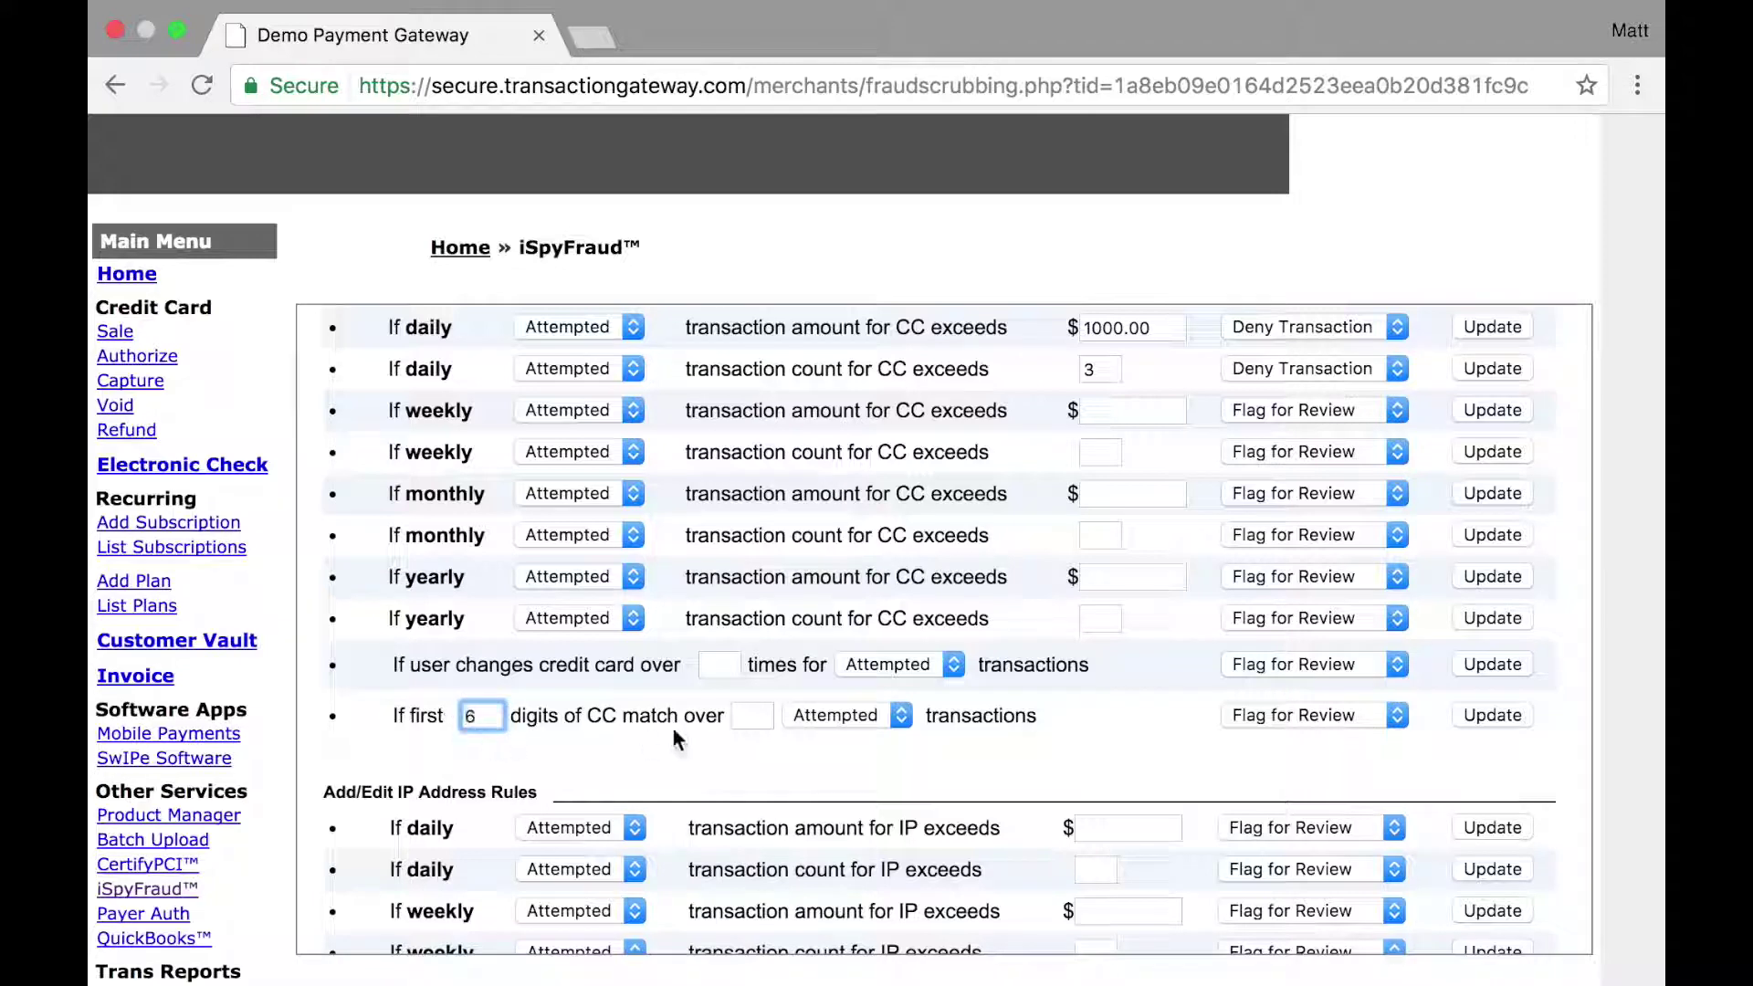
{"action": "left_click", "coordinate": [755, 714]}
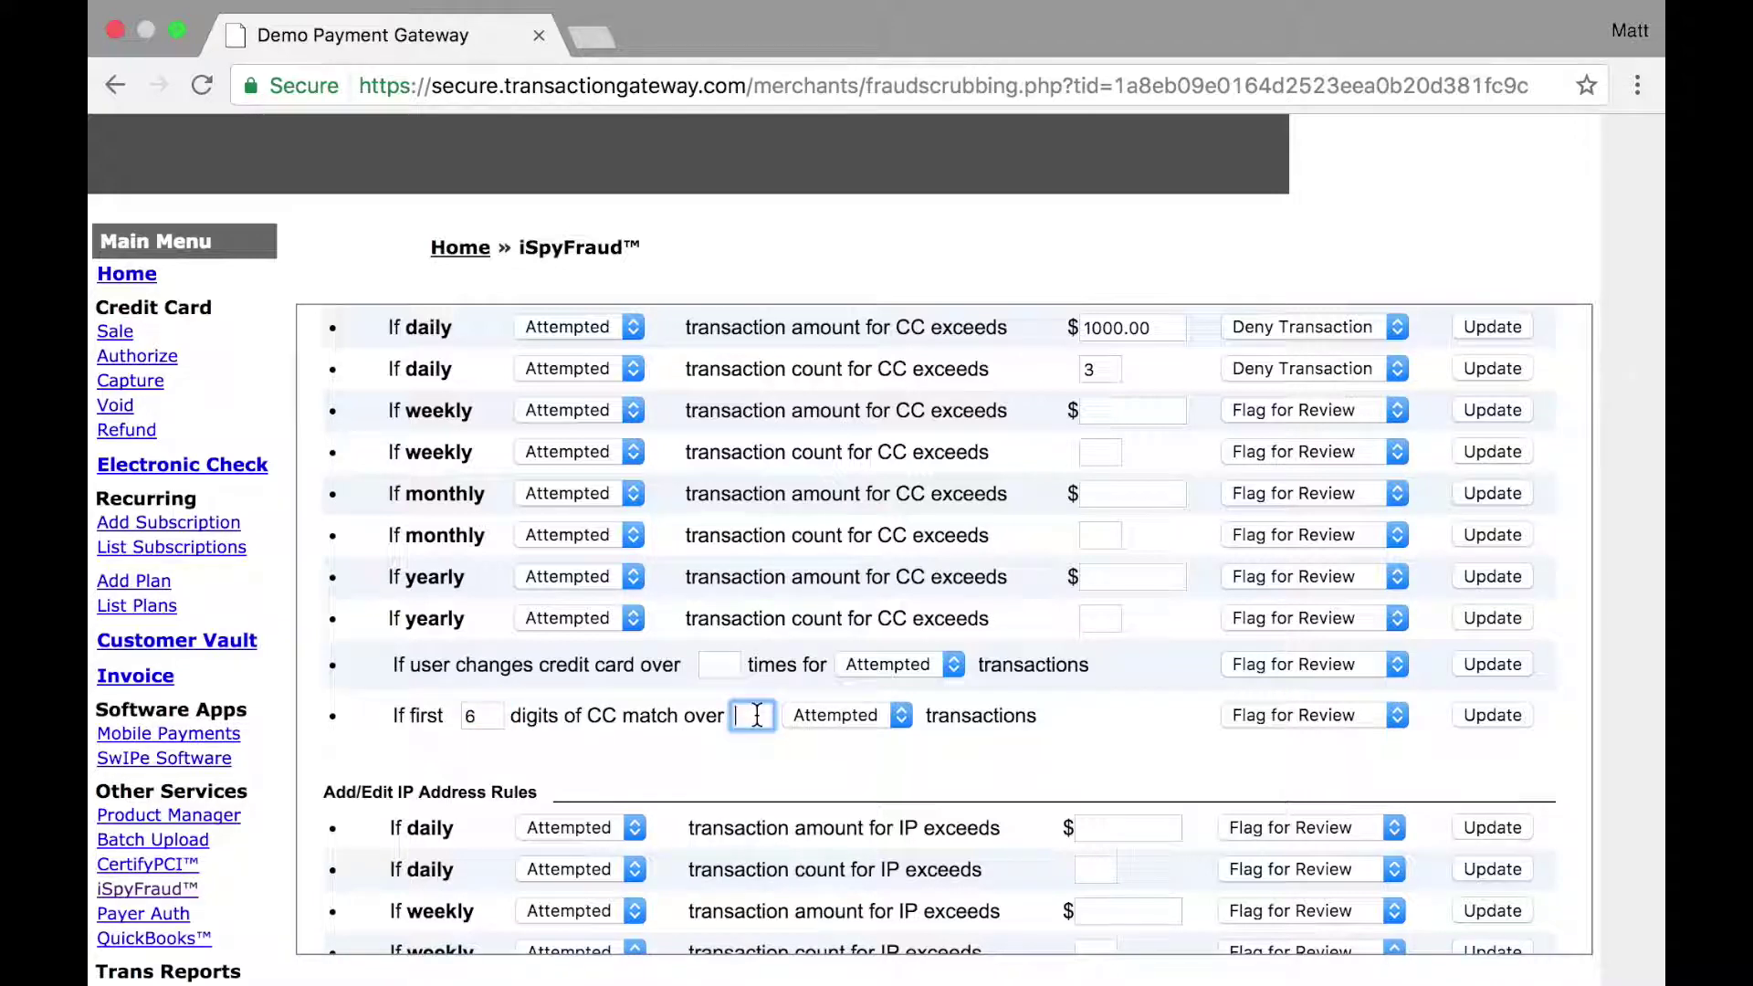
{"action": "type", "text": "5"}
{"action": "left_click", "coordinate": [1337, 717]}
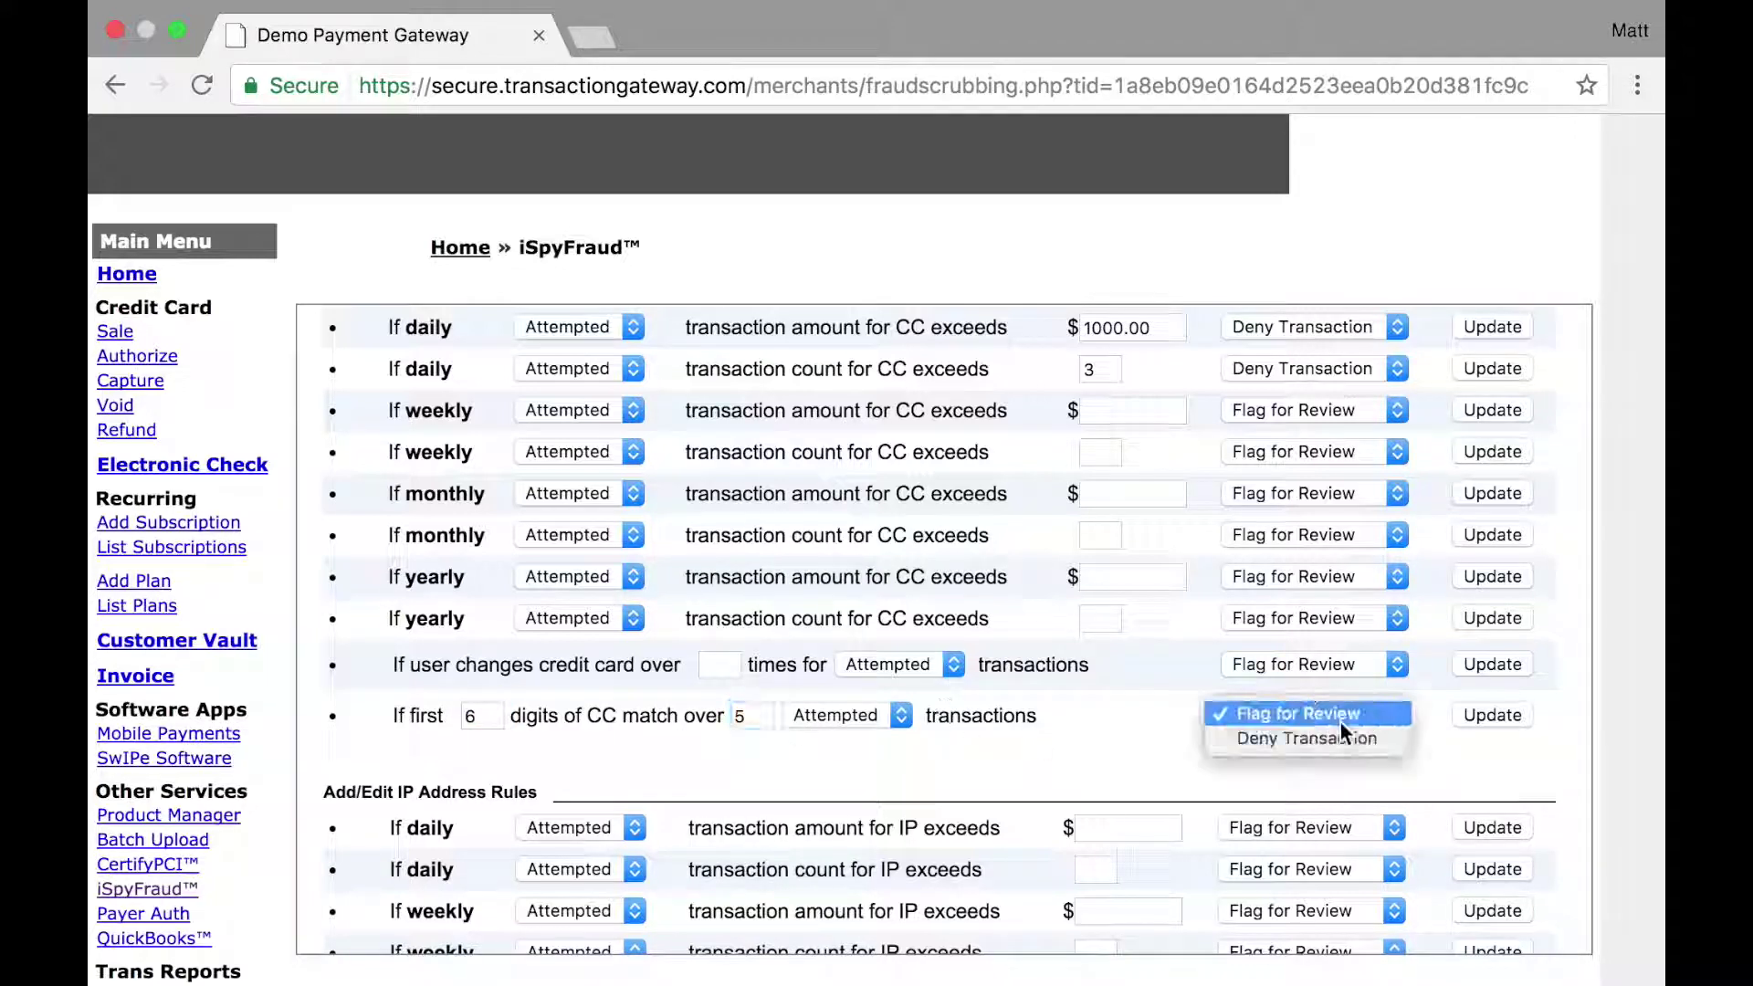
{"action": "left_click", "coordinate": [1345, 736]}
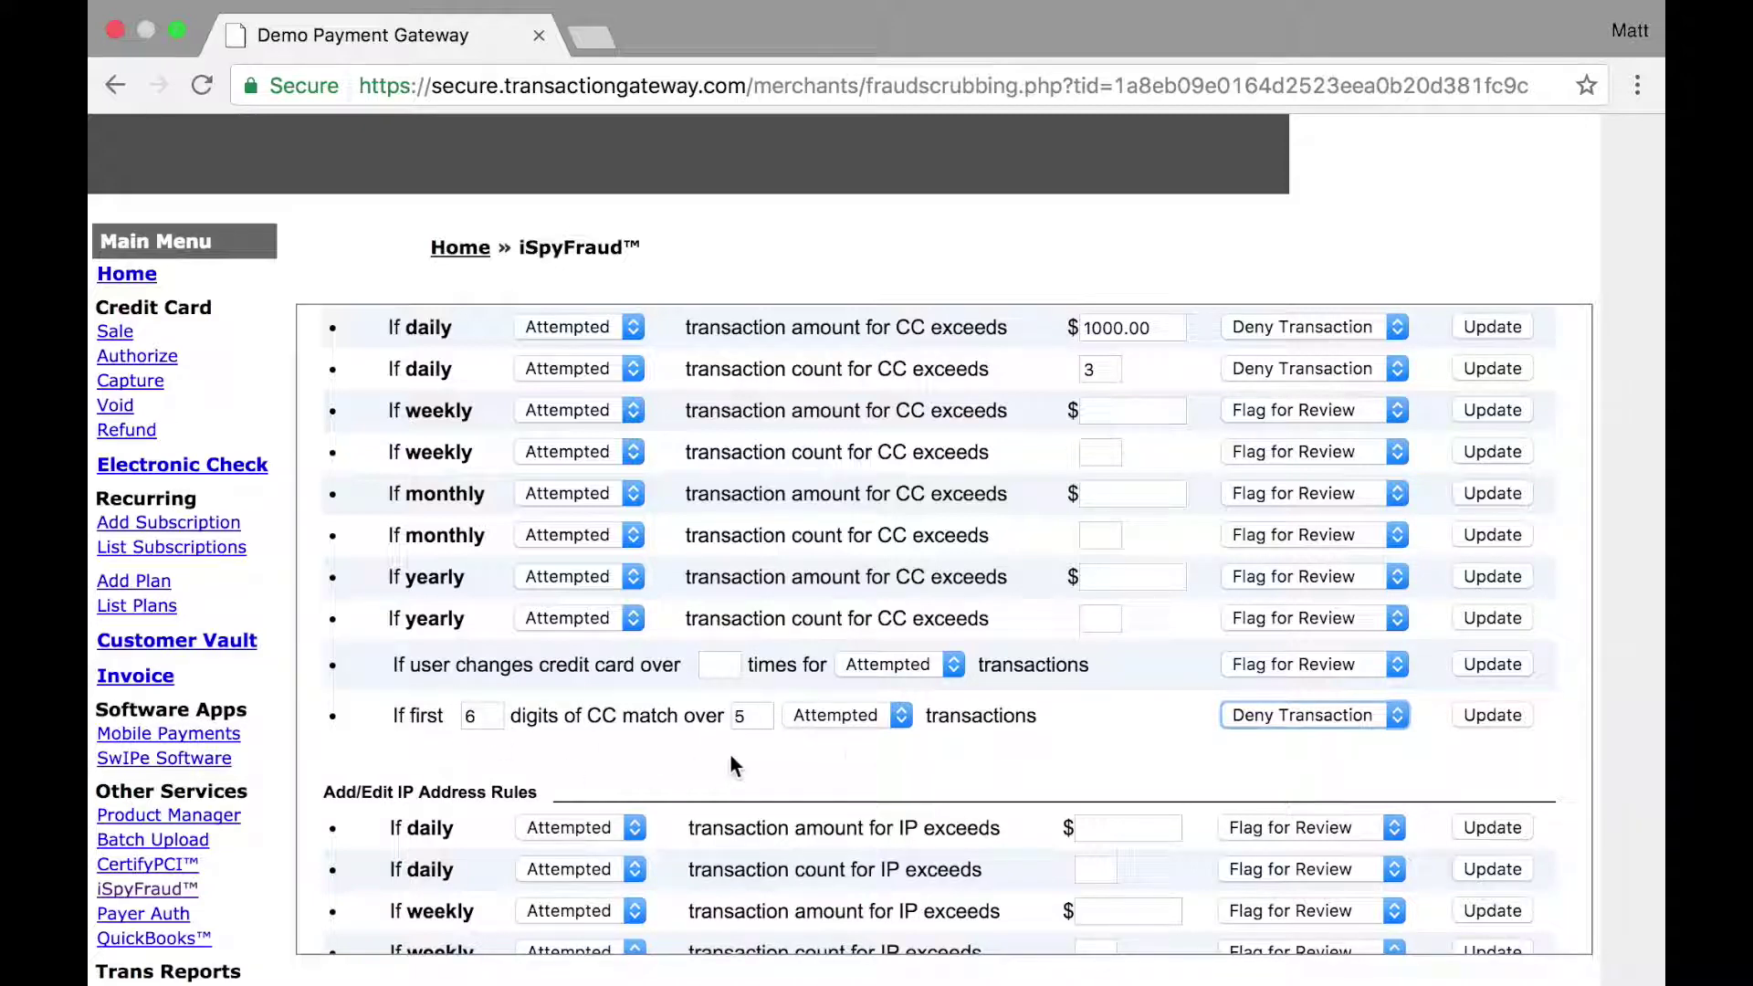
{"action": "scroll", "coordinate": [848, 747], "scroll_direction": "down", "scroll_amount": 5}
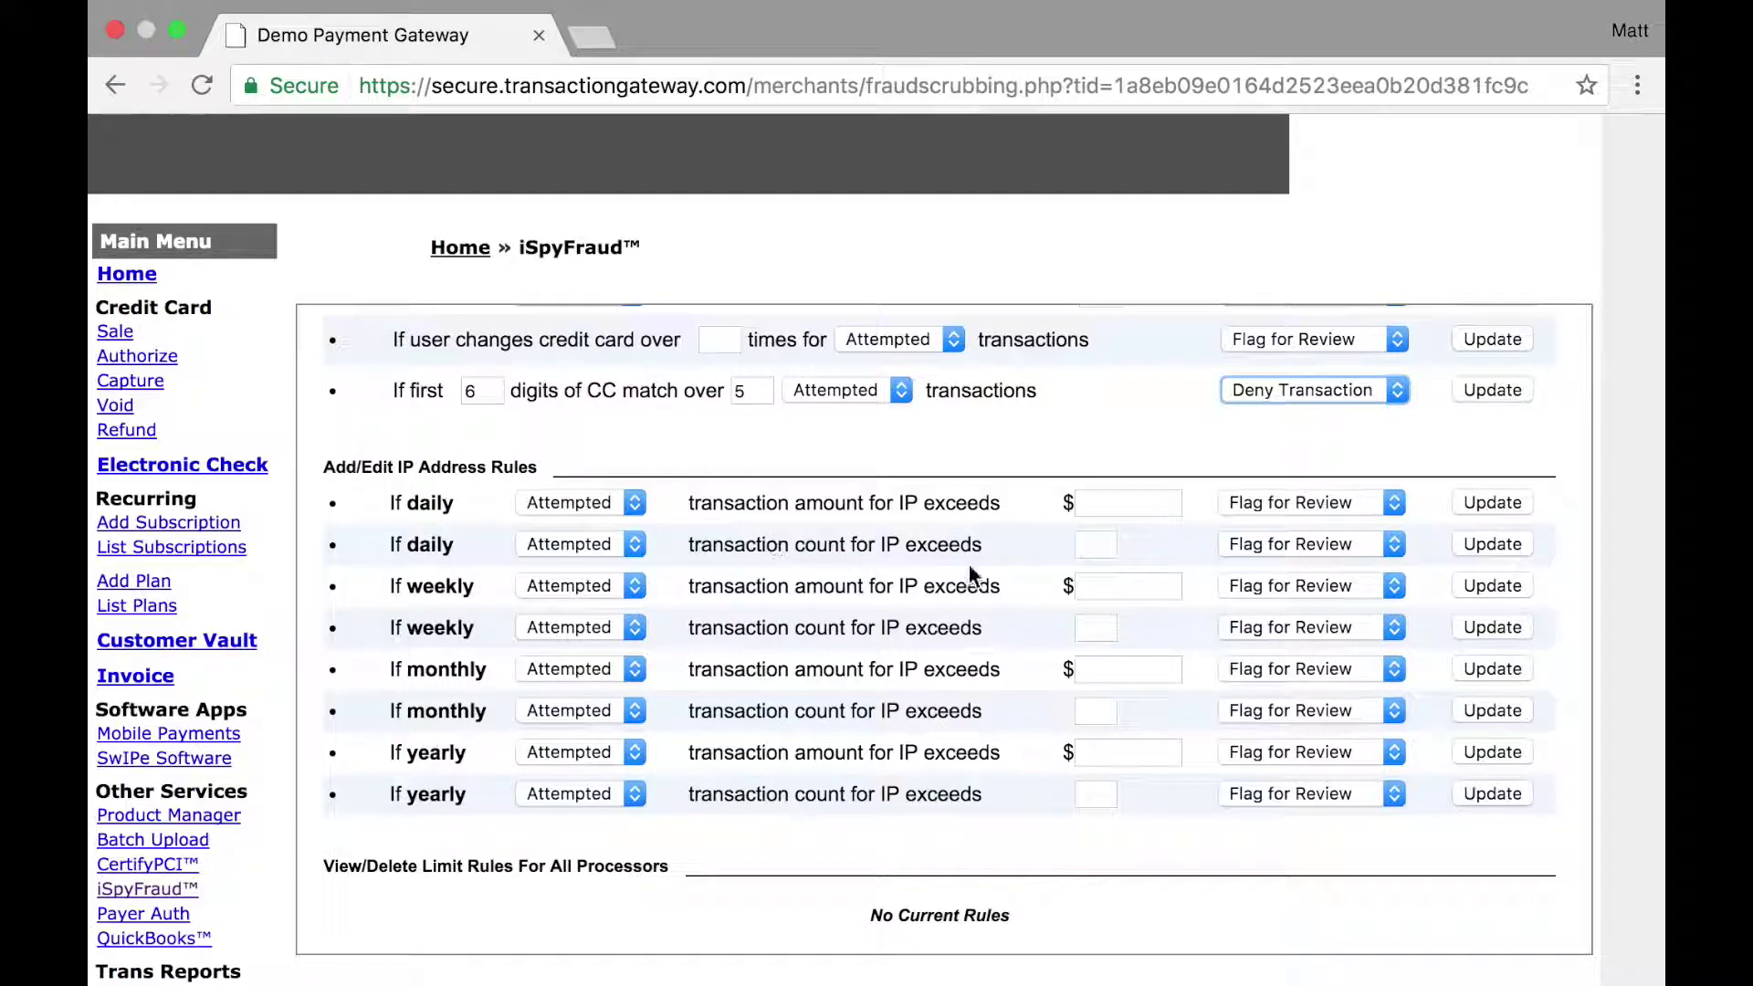
Step: Enter 5 as the daily IP transaction count limit, choose Deny Transaction and save
{"action": "left_click", "coordinate": [1107, 548]}
{"action": "type", "text": "5"}
{"action": "left_click", "coordinate": [1289, 545]}
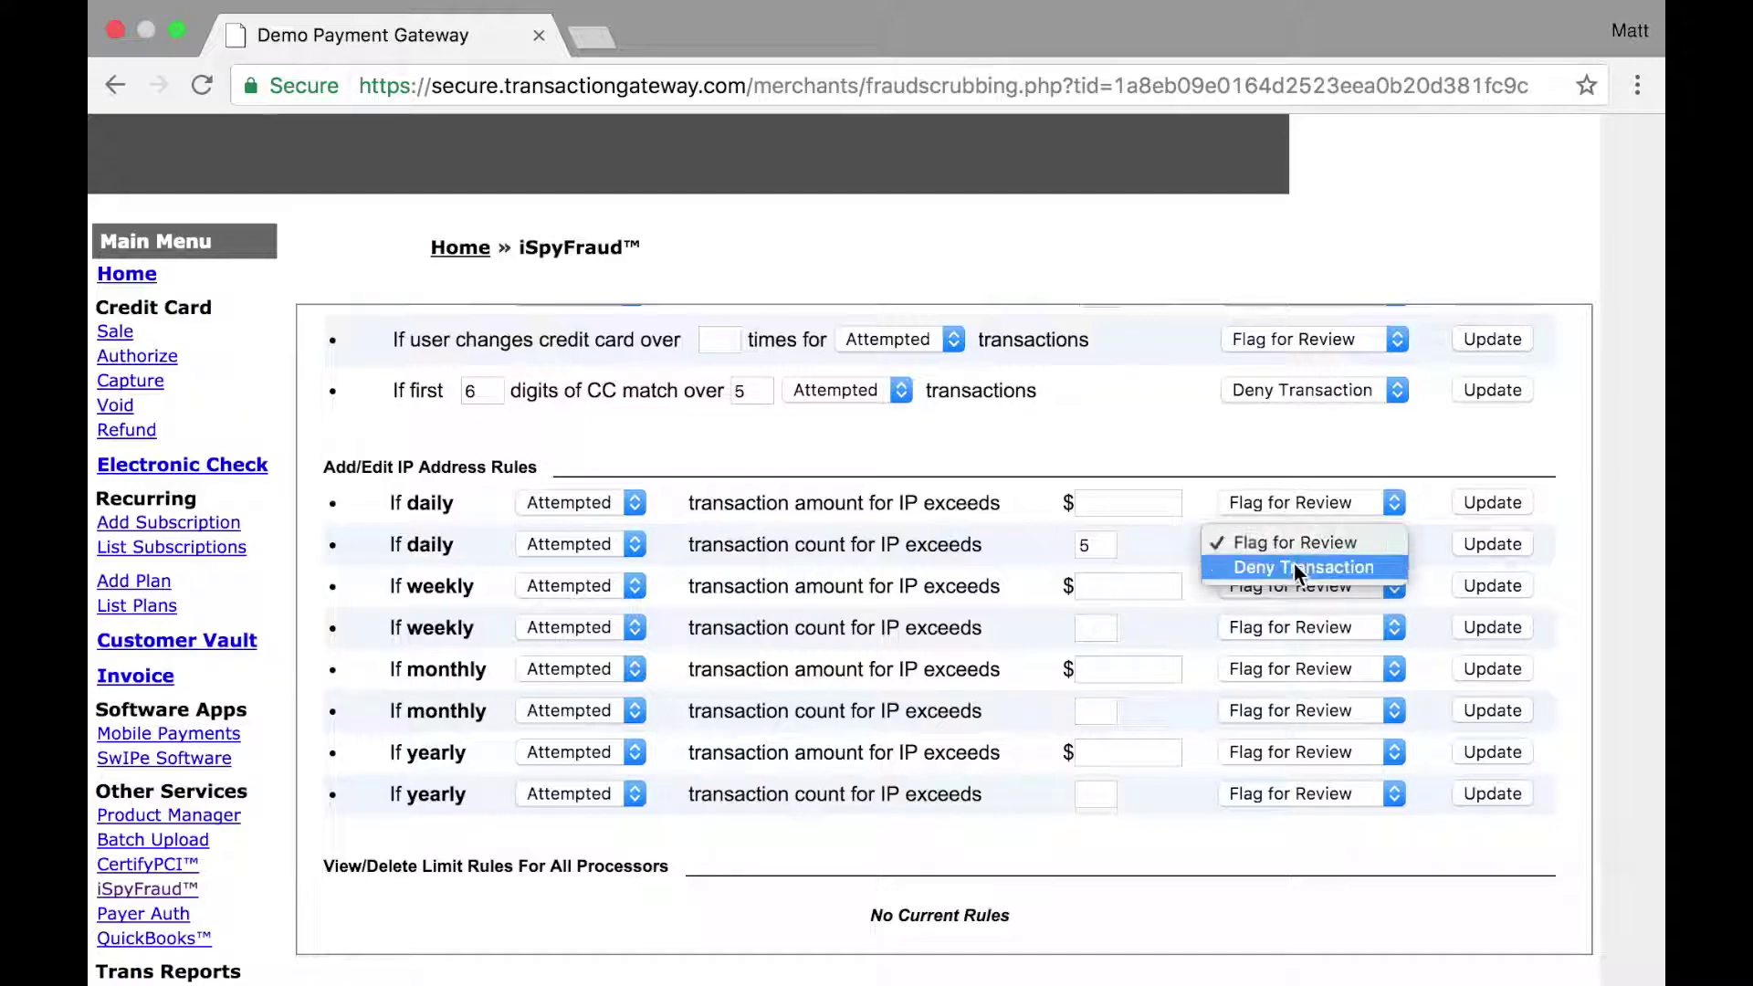
{"action": "left_click", "coordinate": [1295, 565]}
{"action": "left_click", "coordinate": [1468, 544]}
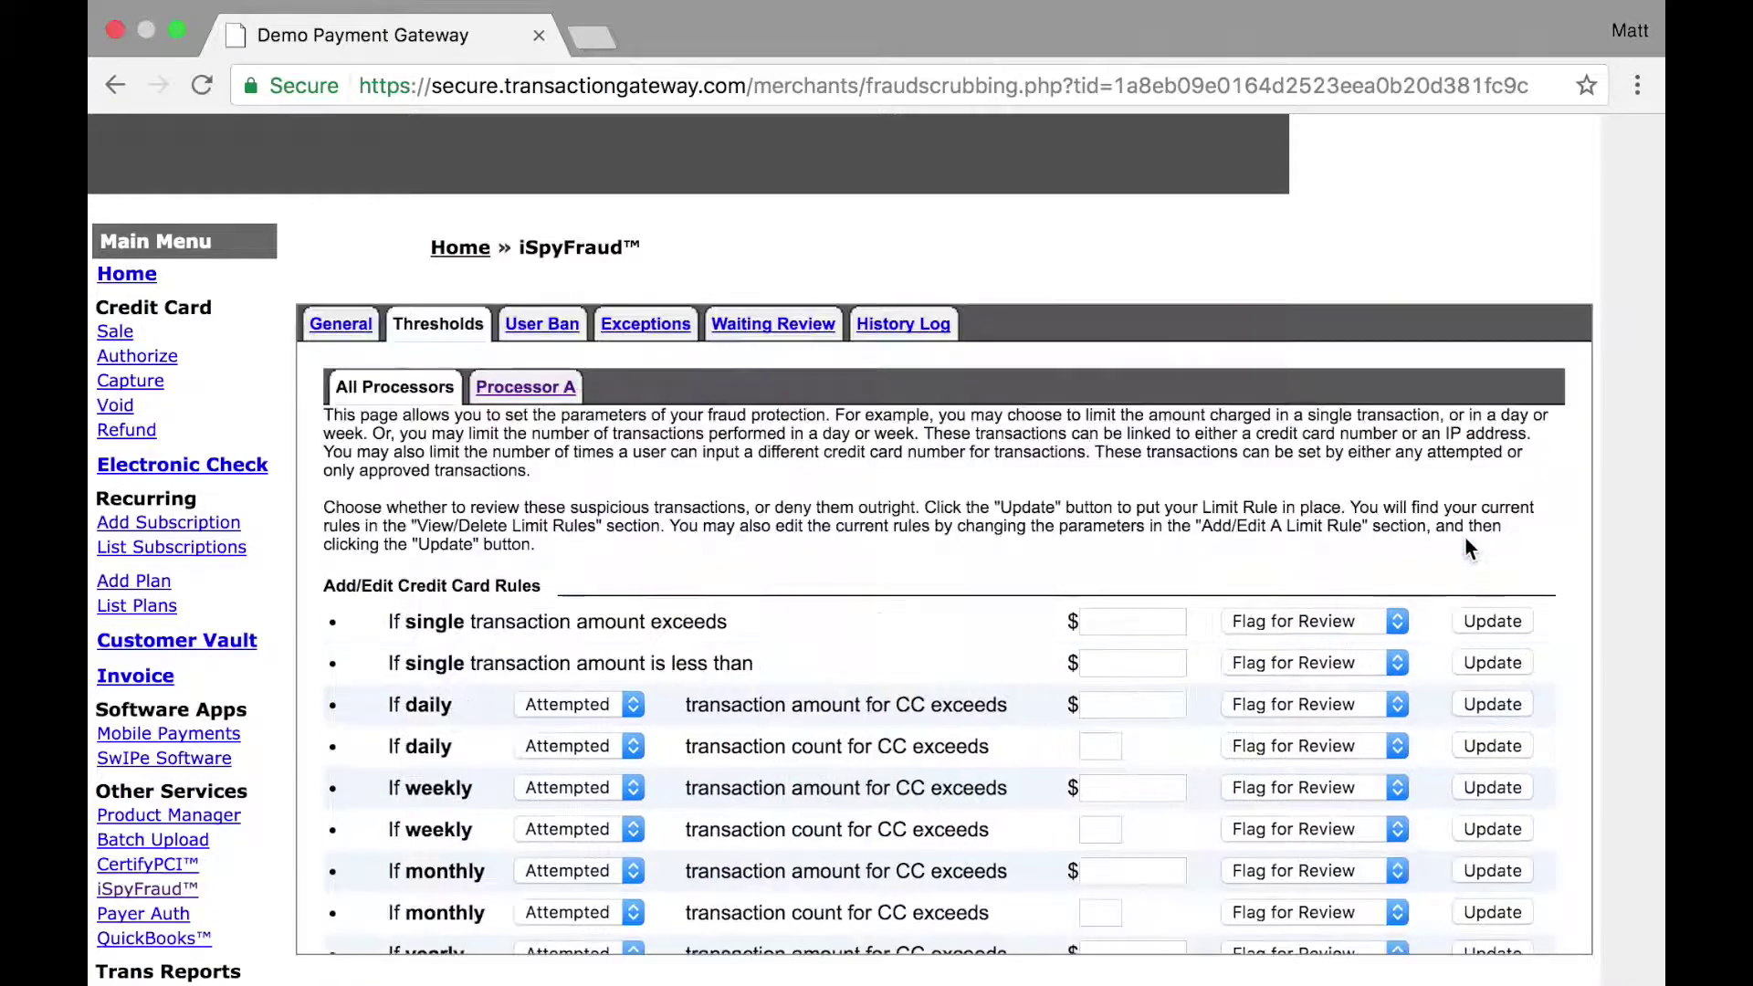
{"action": "scroll", "coordinate": [1465, 539], "scroll_direction": "down", "scroll_amount": 2}
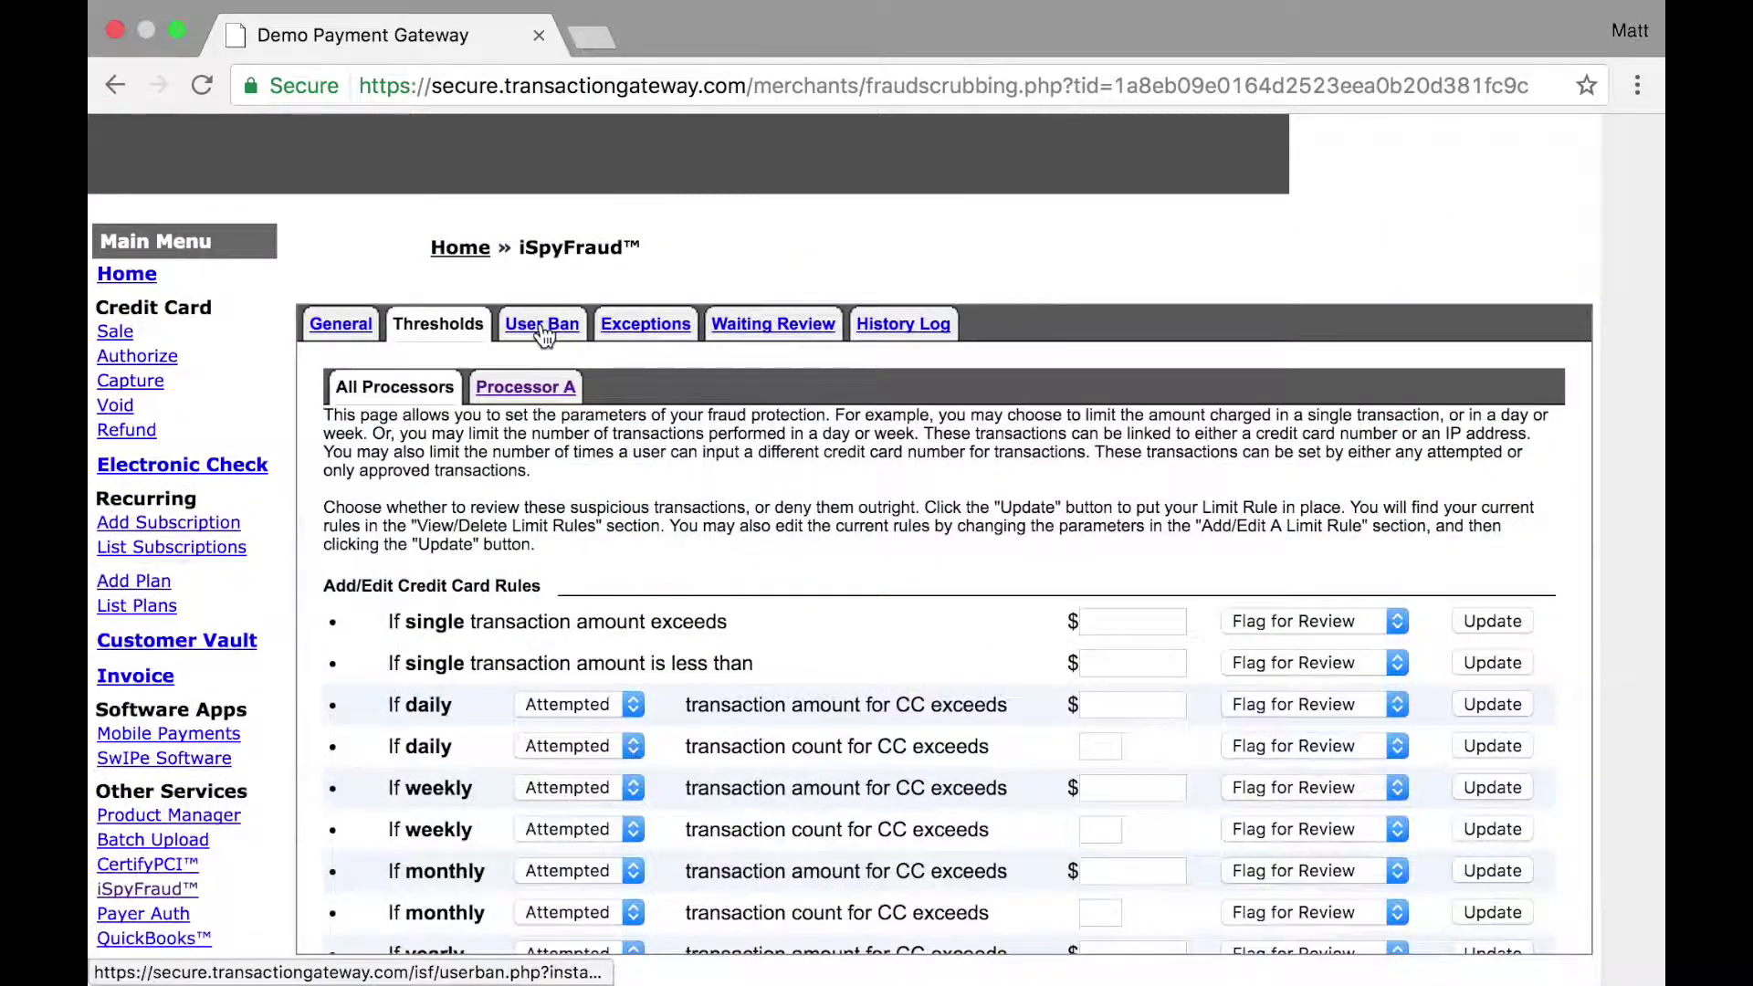
Step: In User Ban, add a 5-day ban on IP 192.168.1.1 described 'Testing'
{"action": "left_click", "coordinate": [542, 327]}
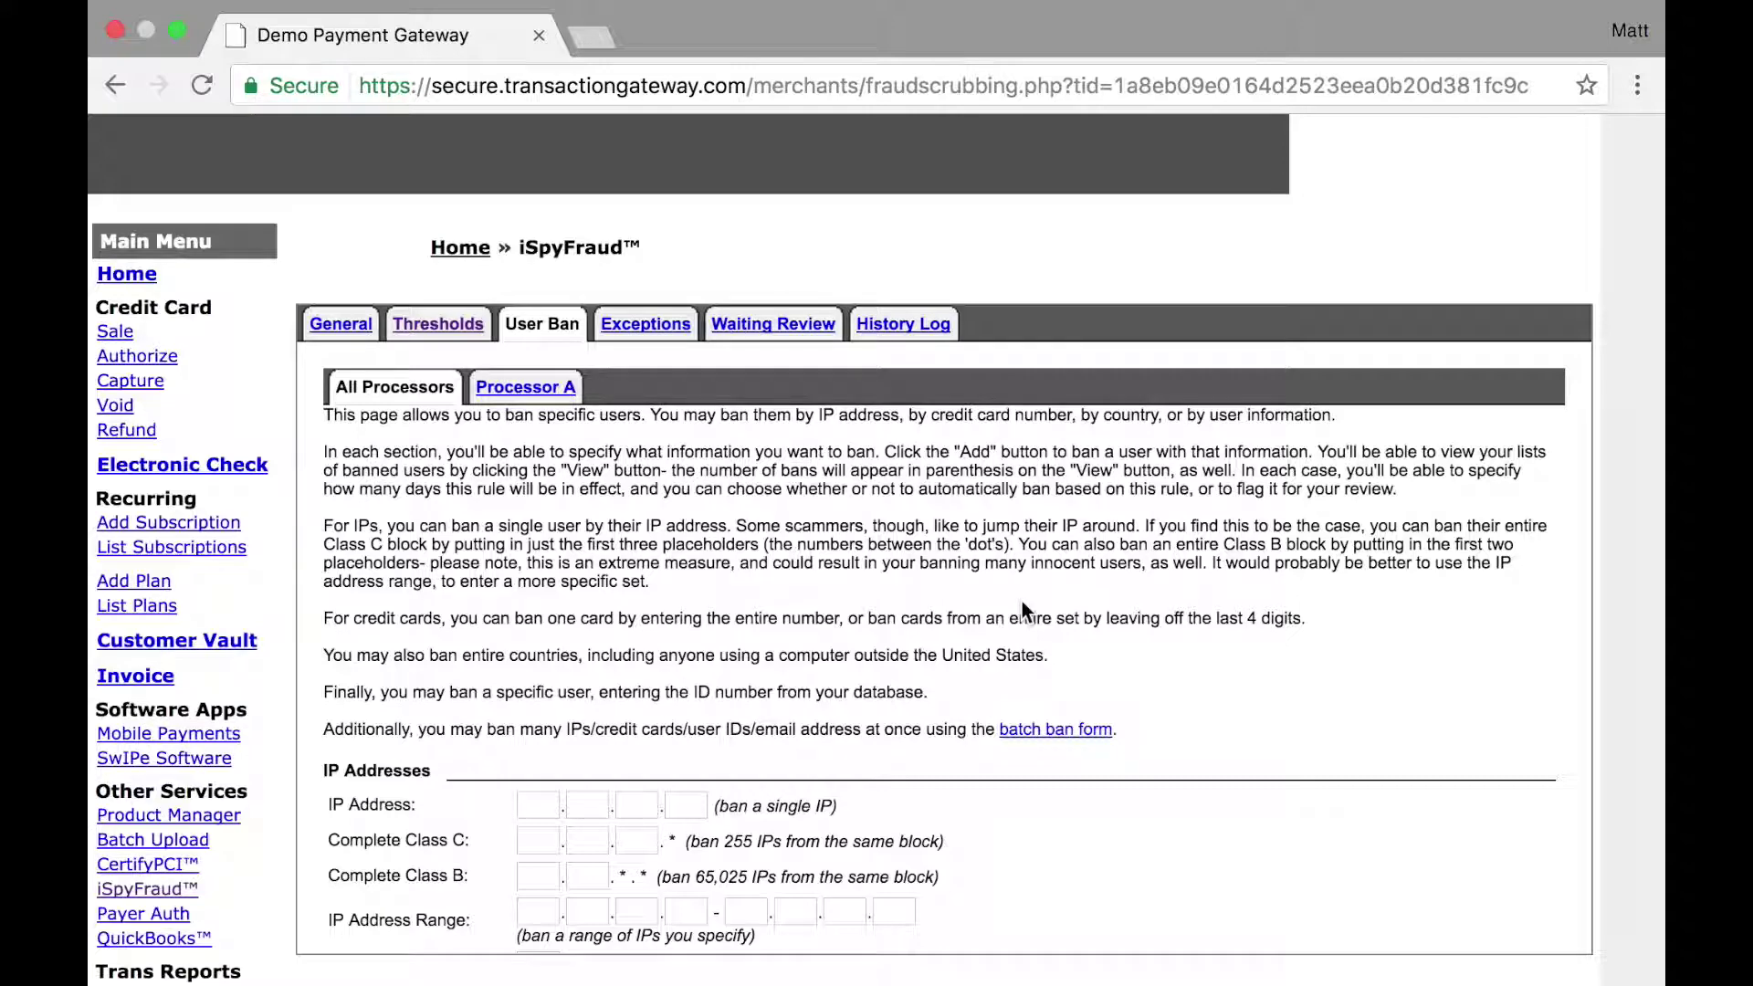
{"action": "scroll", "coordinate": [1022, 600], "scroll_direction": "down", "scroll_amount": 4}
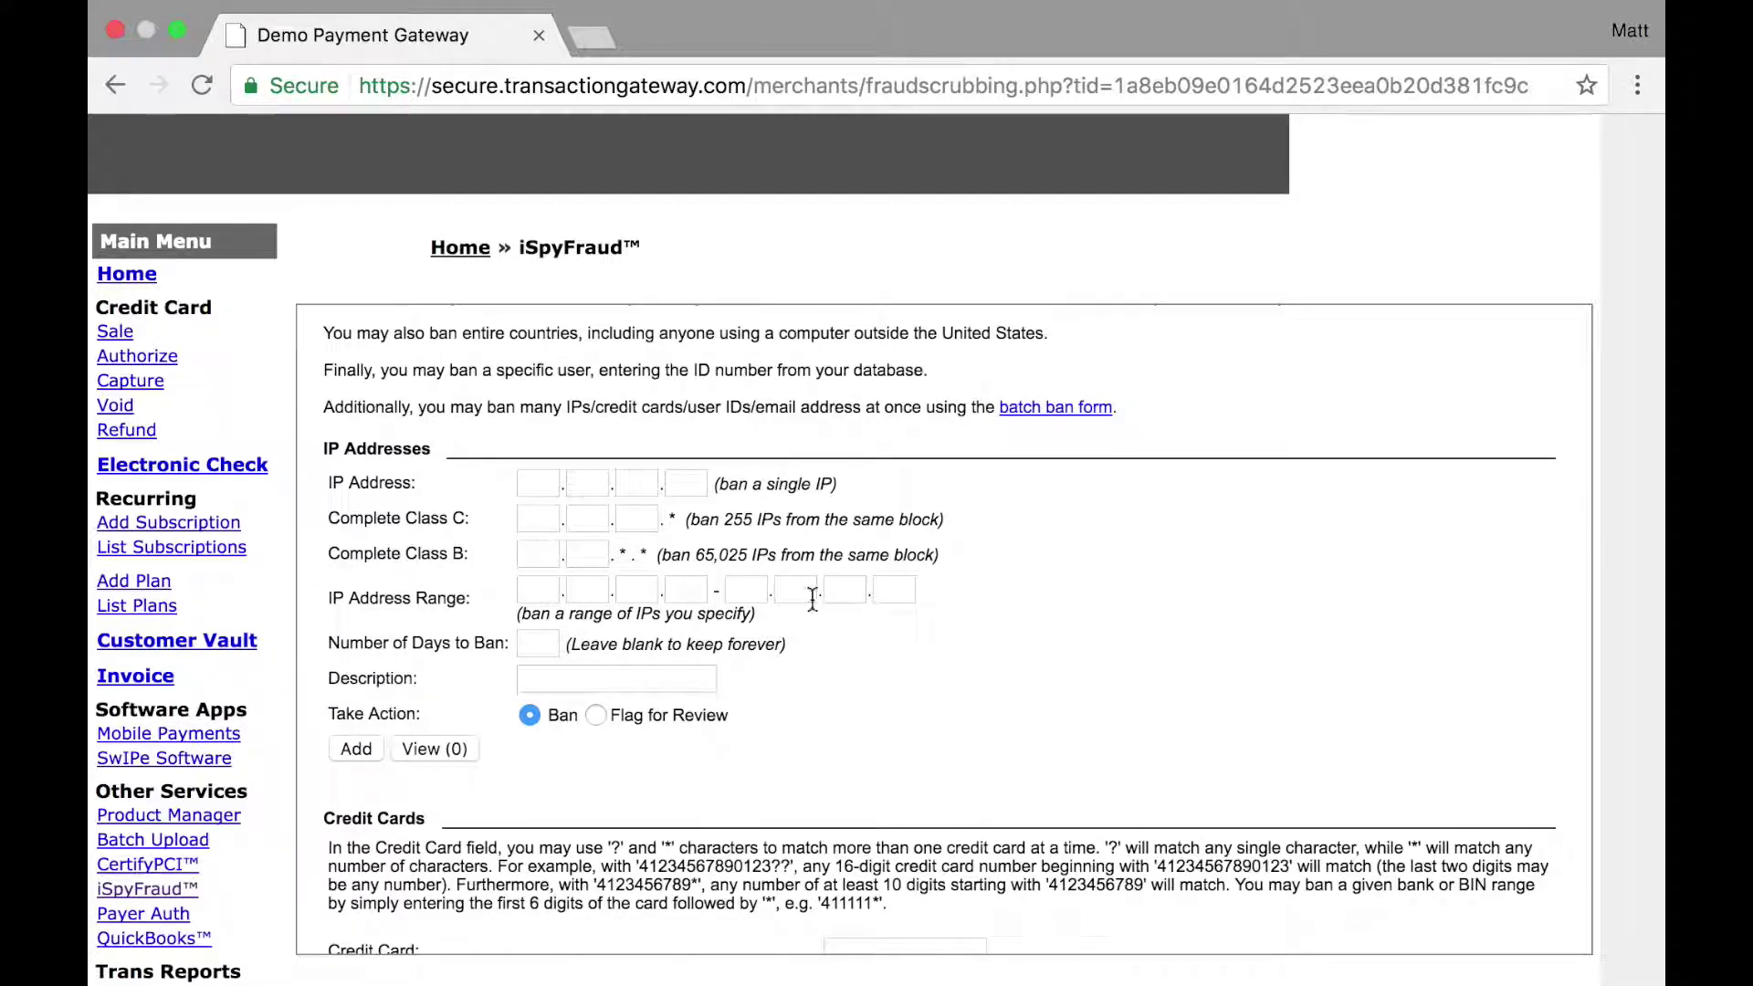
{"action": "left_click", "coordinate": [537, 645]}
{"action": "key", "text": "Tab"}
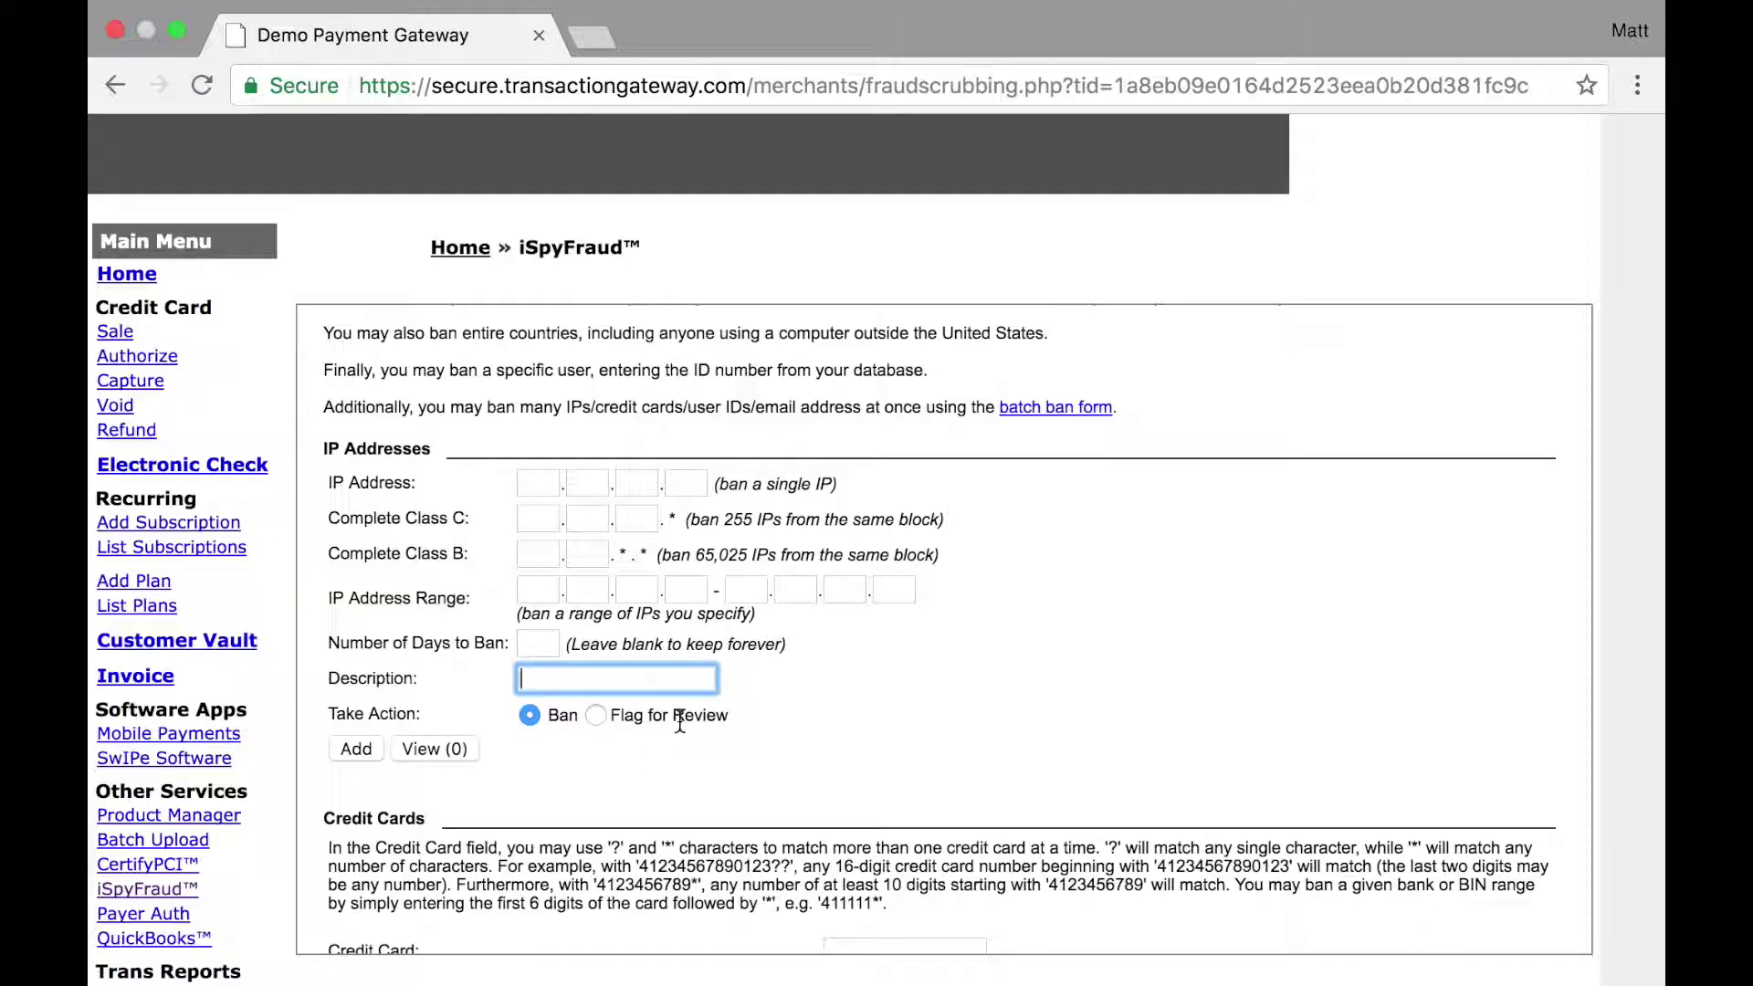
{"action": "left_click", "coordinate": [538, 484]}
{"action": "type", "text": "192"}
{"action": "key", "text": "Tab"}
{"action": "type", "text": "168."}
{"action": "key", "text": "Tab"}
{"action": "type", "text": "1"}
{"action": "key", "text": "Tab"}
{"action": "type", "text": "1"}
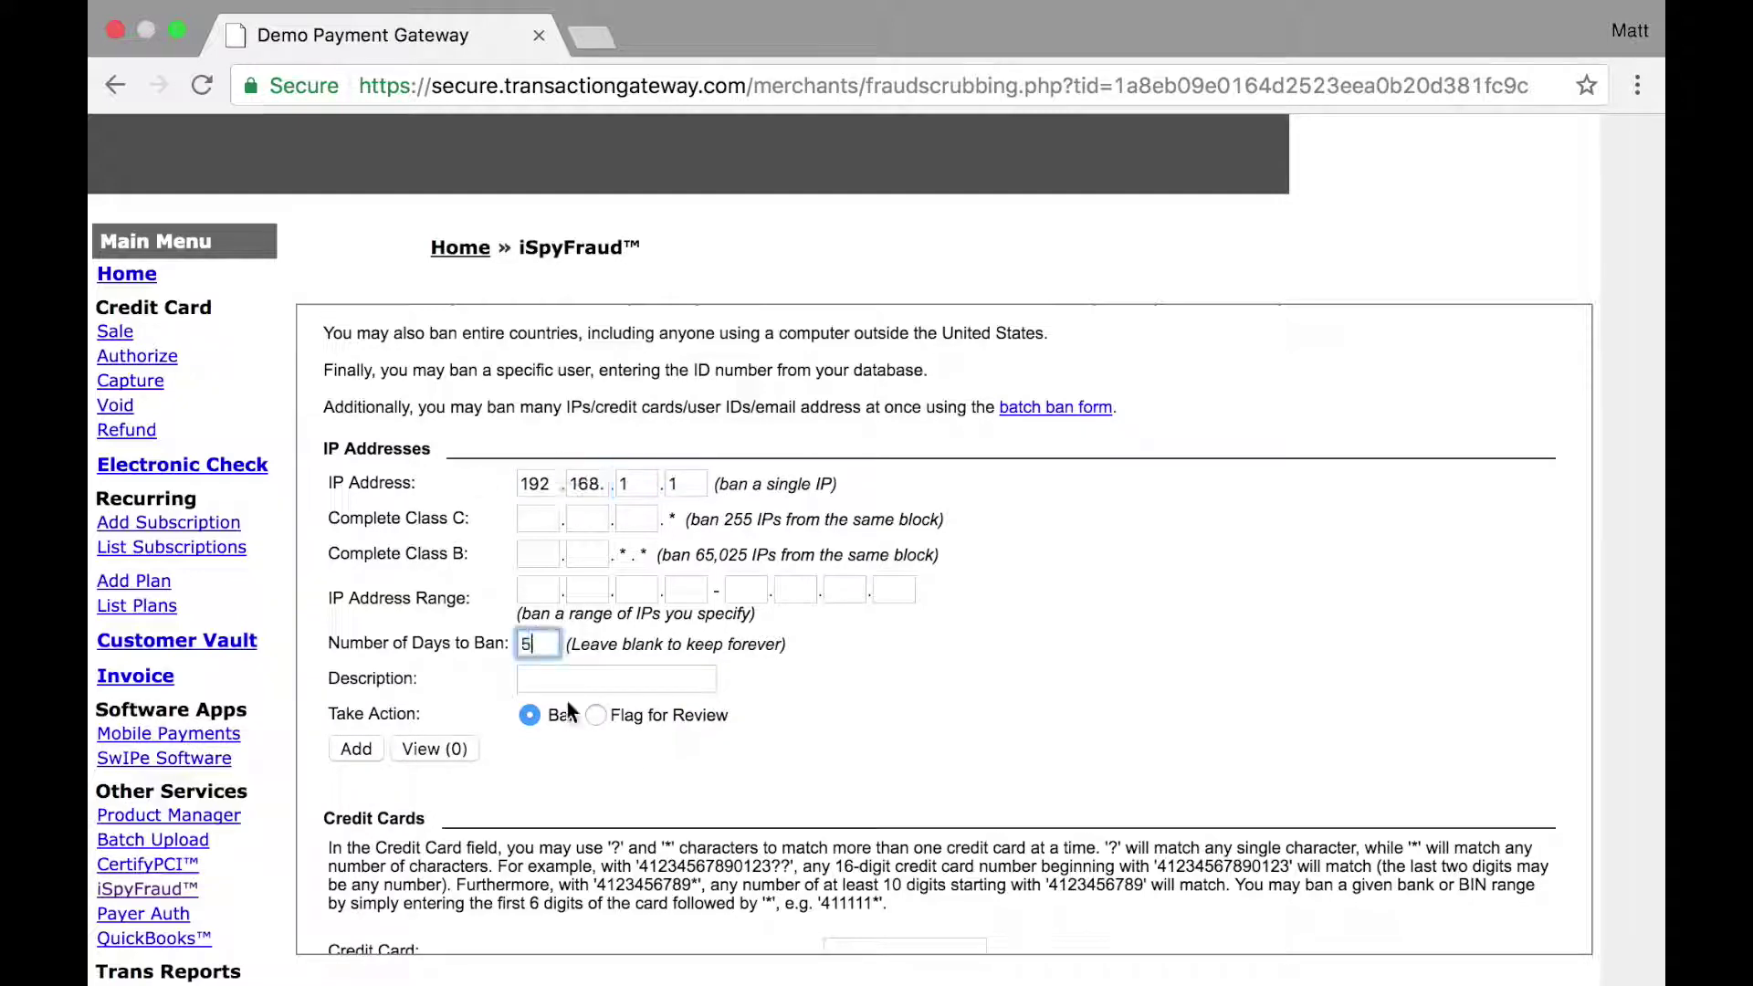
{"action": "key", "text": "Tab"}
{"action": "type", "text": "Testing"}
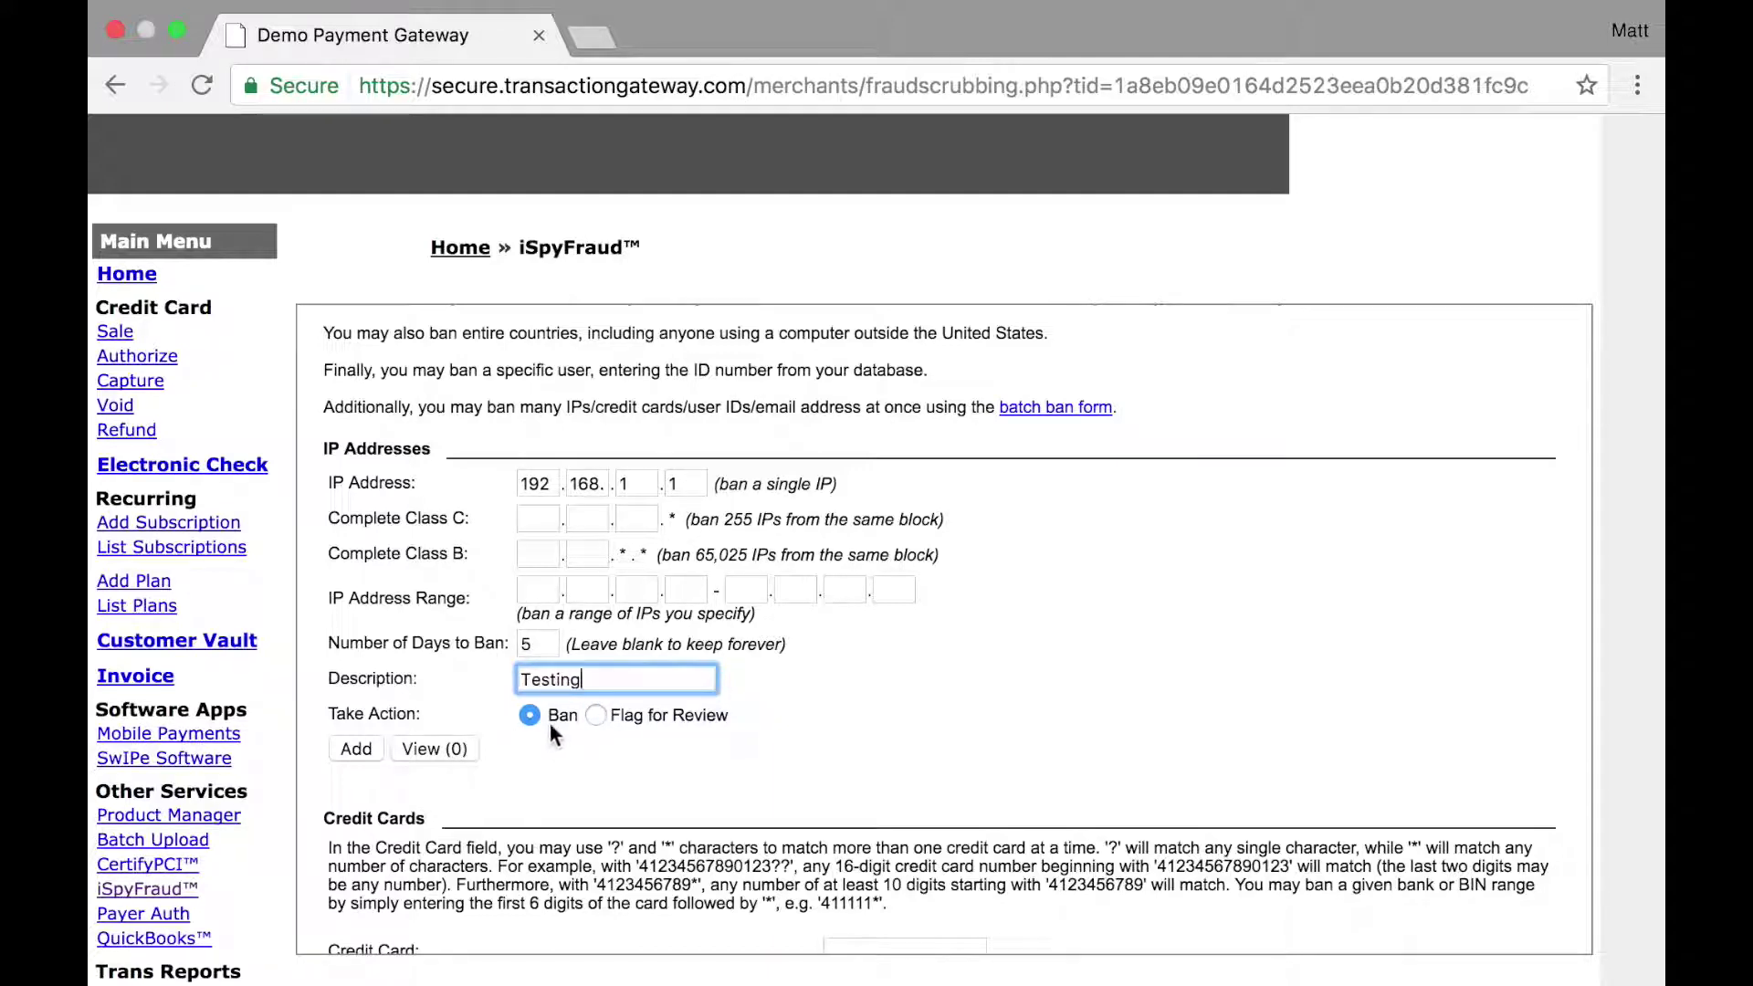
{"action": "left_click", "coordinate": [358, 750]}
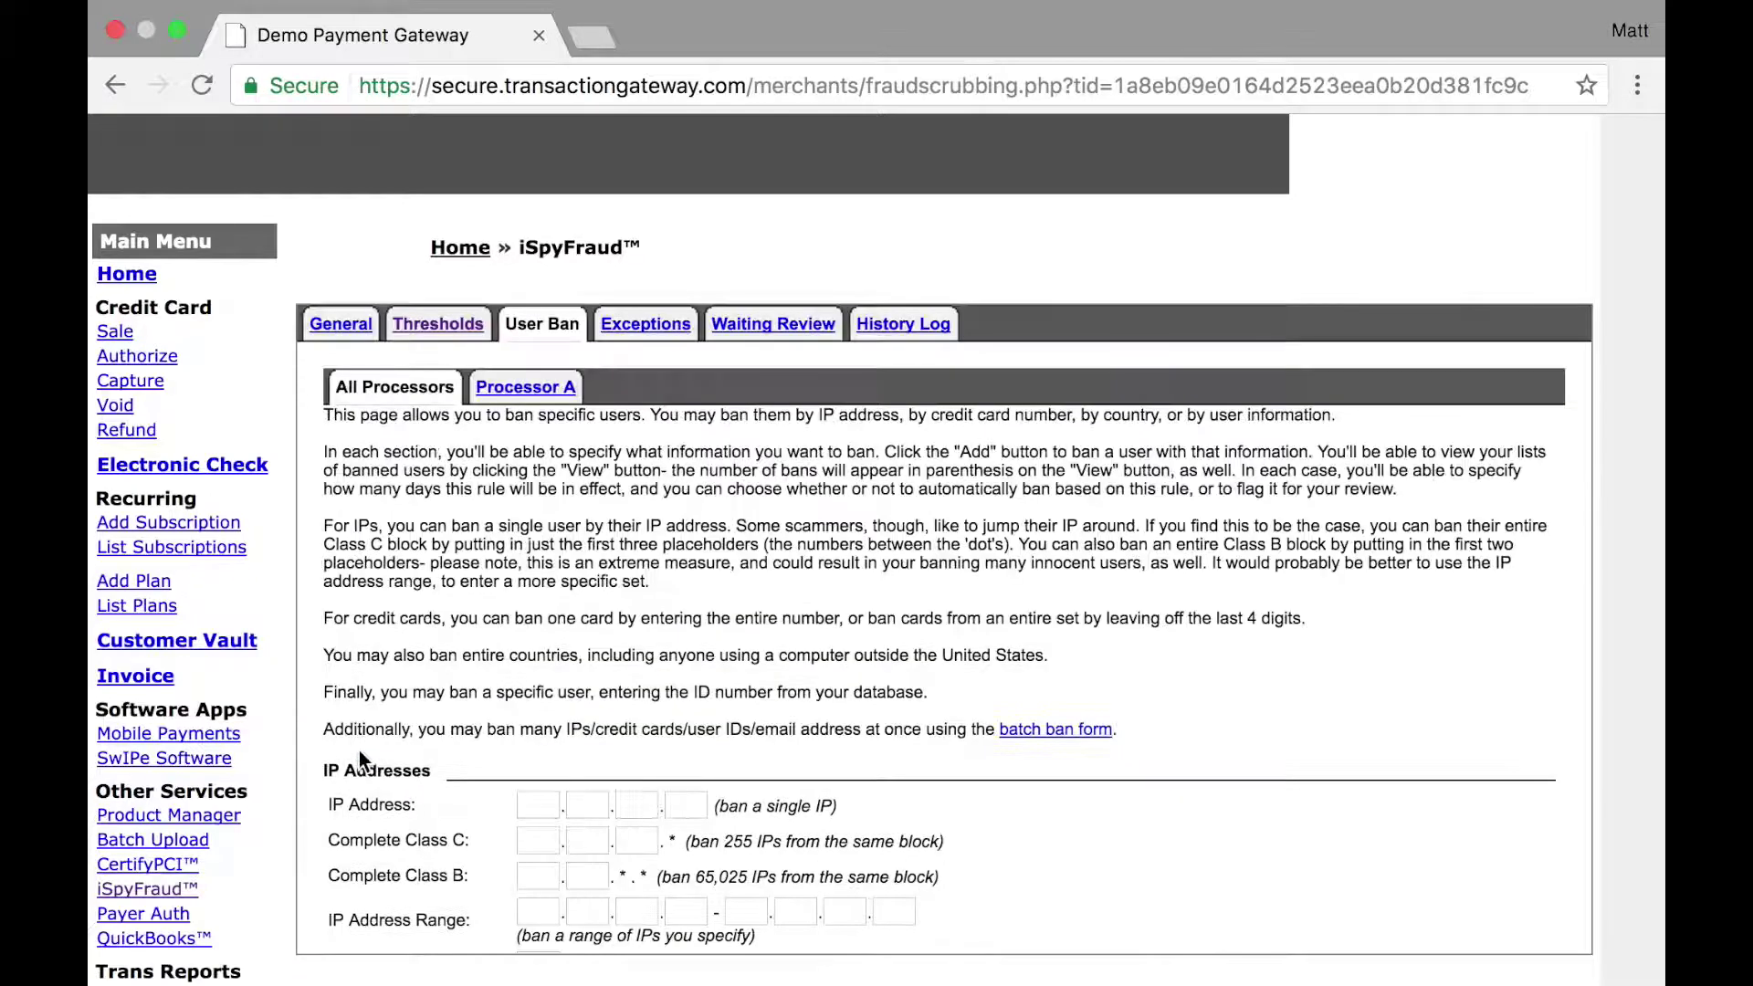
Step: View the IP ban list and delete the test ban
{"action": "scroll", "coordinate": [359, 750], "scroll_direction": "down", "scroll_amount": 3}
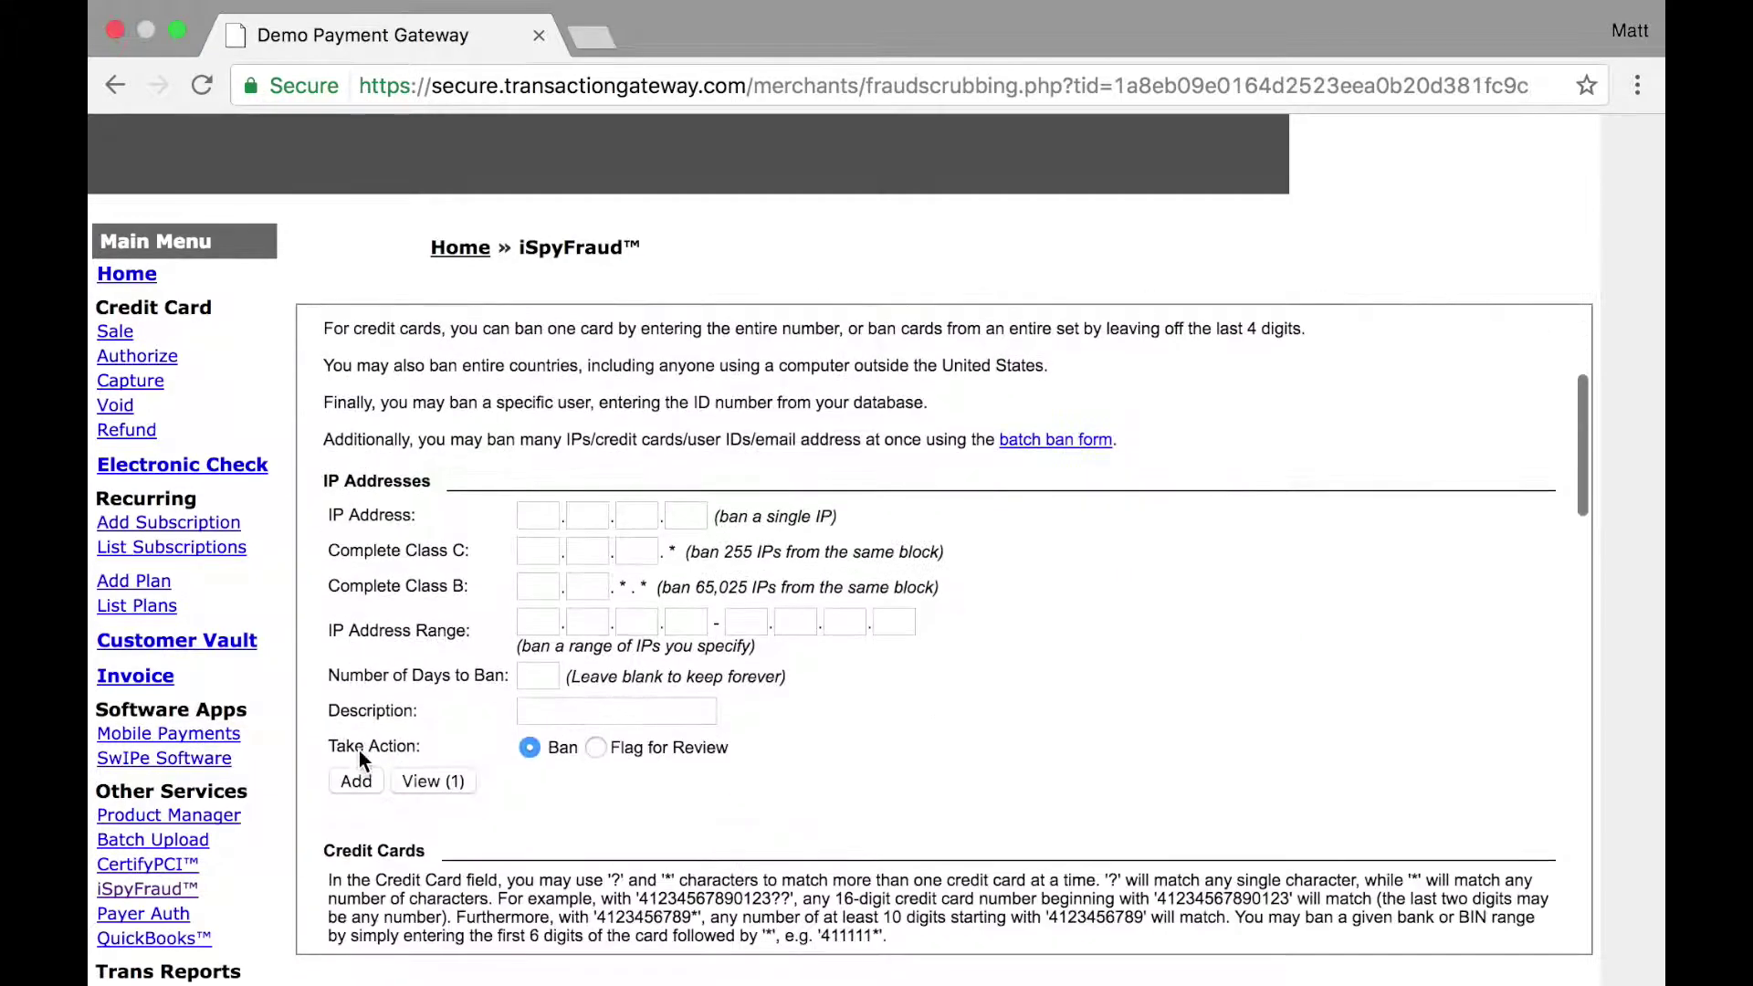
{"action": "left_click", "coordinate": [426, 783]}
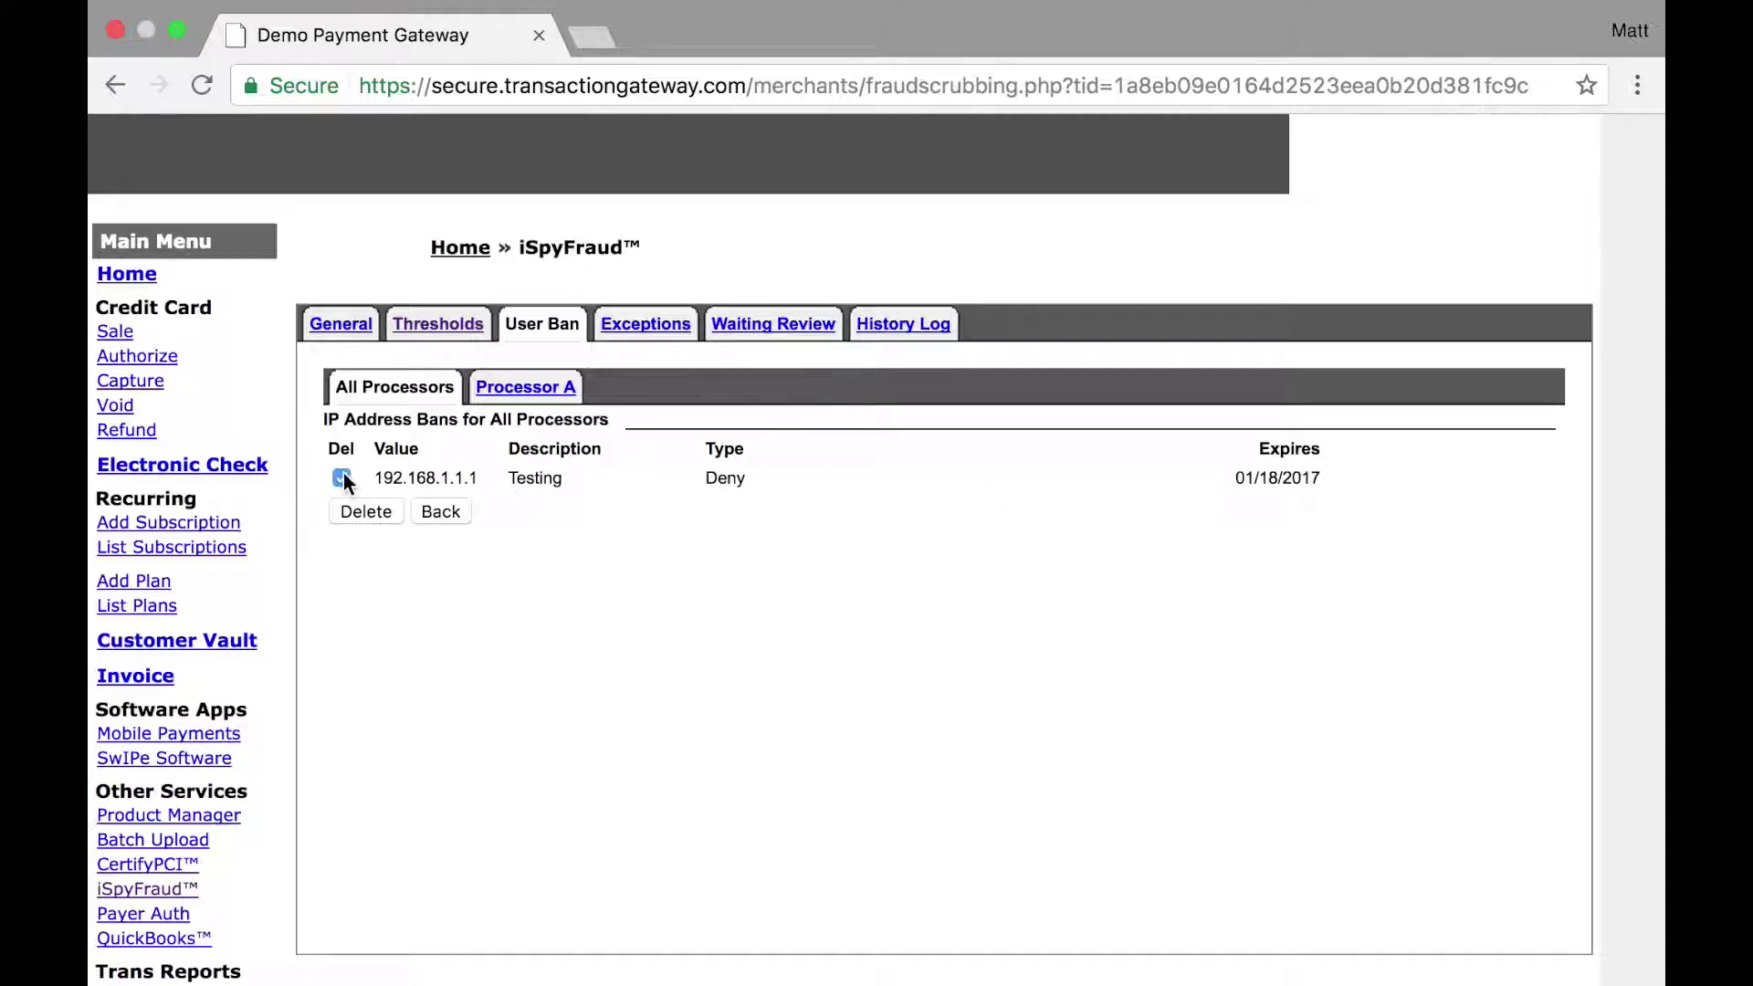
{"action": "left_click", "coordinate": [356, 512]}
{"action": "scroll", "coordinate": [354, 502], "scroll_direction": "down", "scroll_amount": 4}
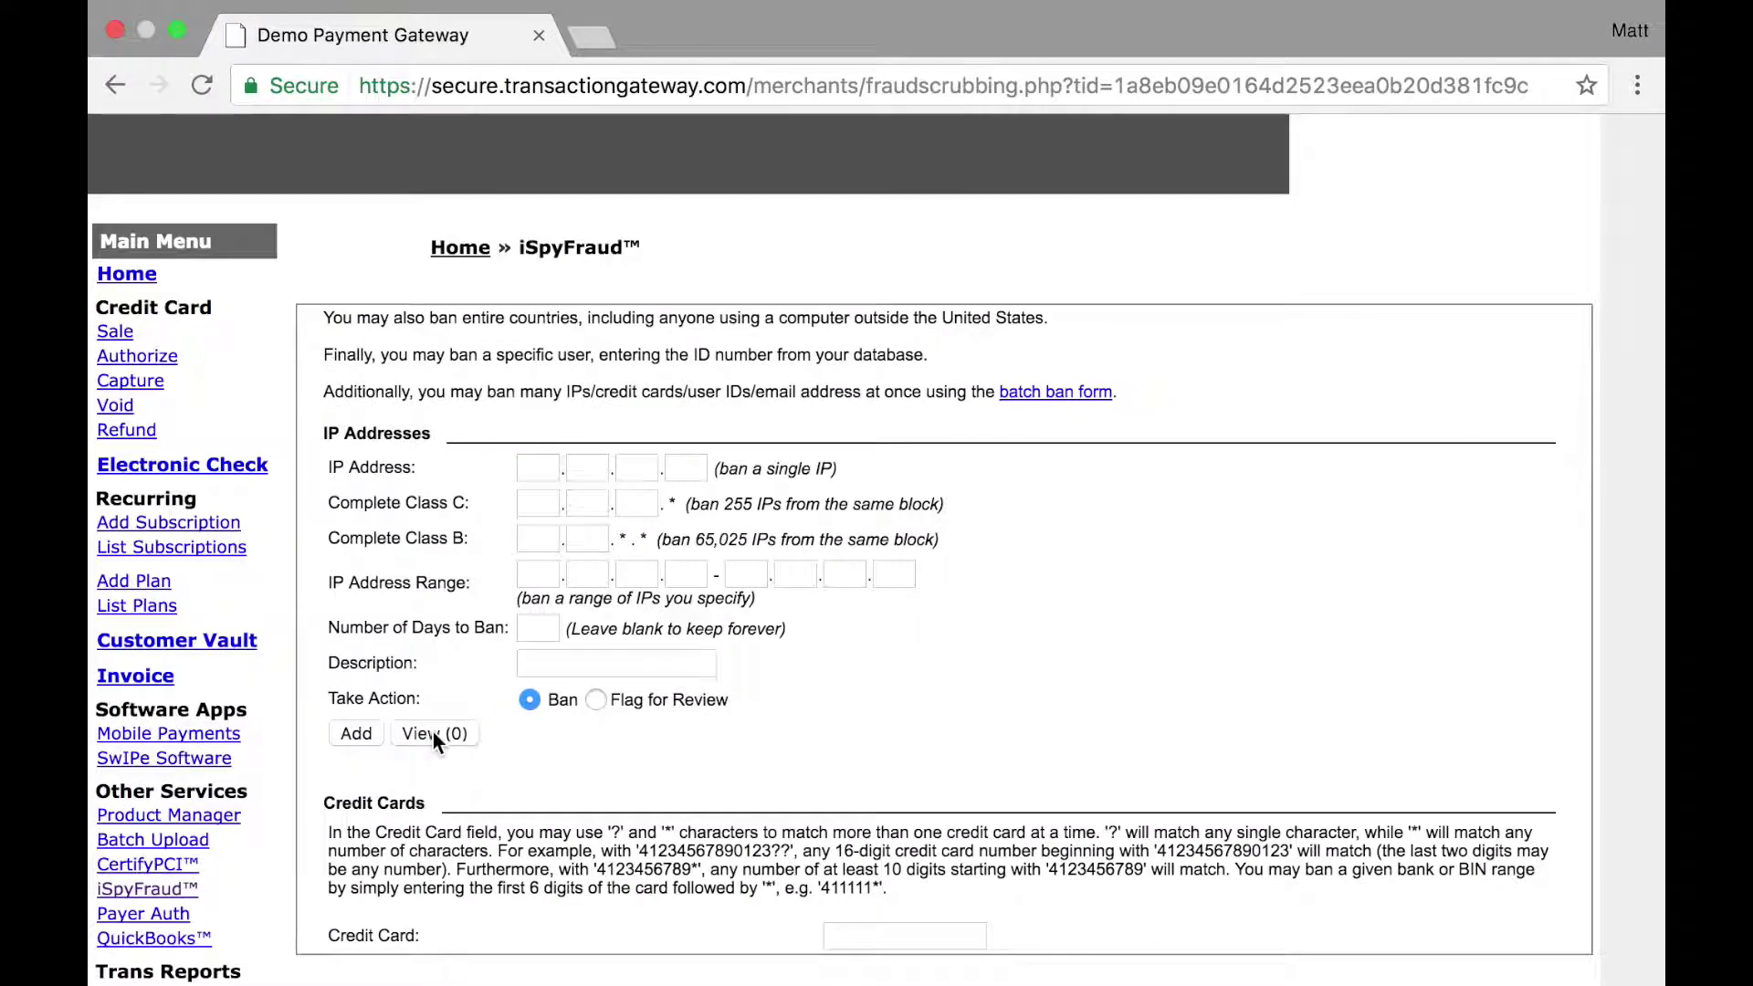
{"action": "scroll", "coordinate": [653, 721], "scroll_direction": "down", "scroll_amount": 5}
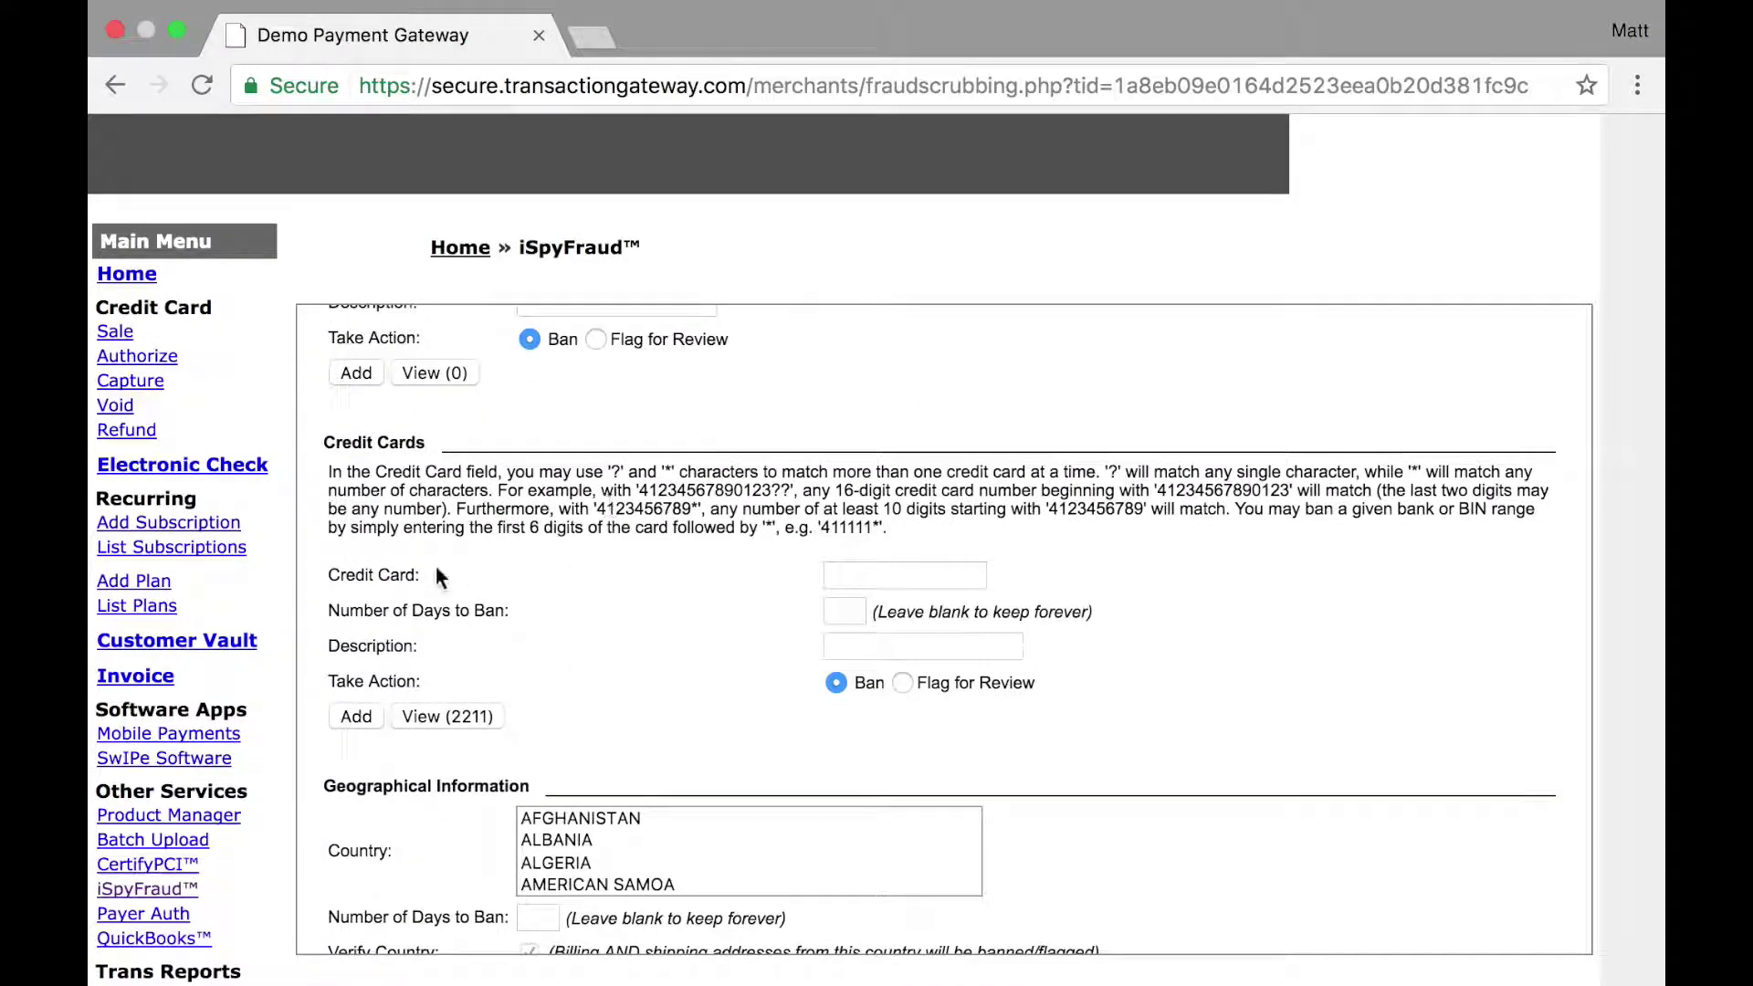
Step: Try card patterns 411111*, *1234 and *, then open the list of 2211 banned cards
{"action": "left_click", "coordinate": [874, 572]}
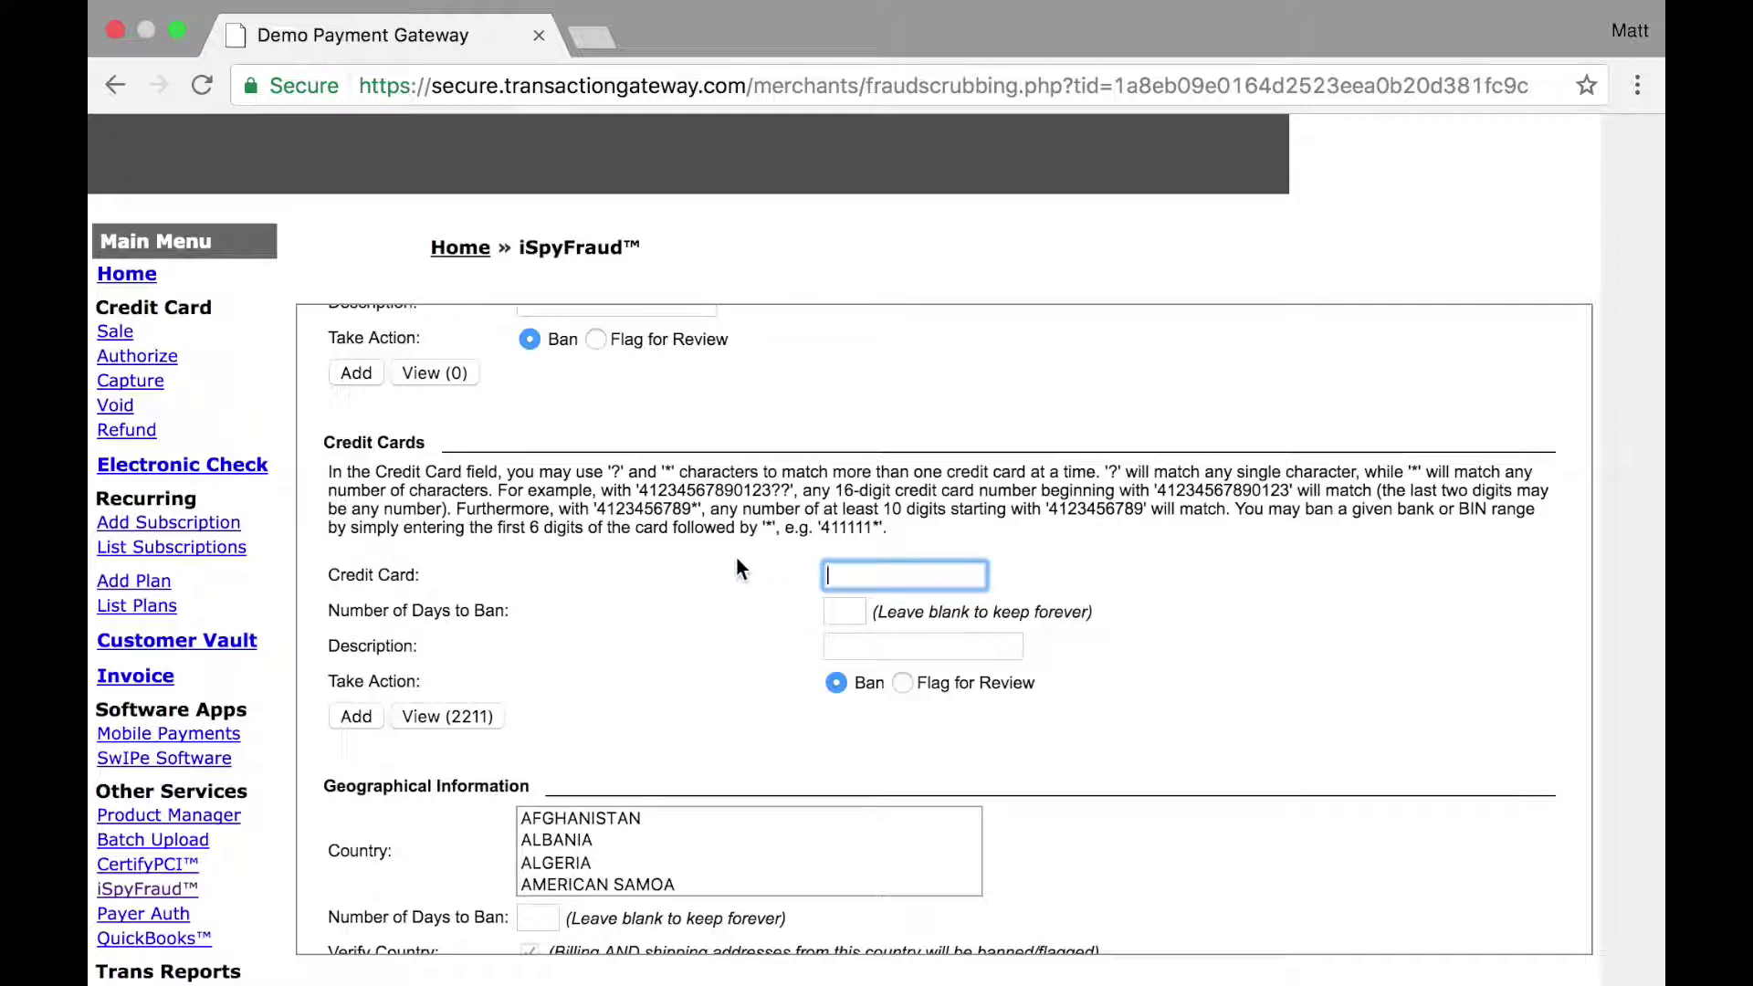
{"action": "key", "text": "super+v"}
{"action": "key", "text": "super+z"}
{"action": "type", "text": "411111*"}
{"action": "left_click_drag", "start_coordinate": [827, 576], "coordinate": [879, 577]}
{"action": "key", "text": "BackSpace"}
{"action": "type", "text": "*1234"}
{"action": "type", "text": "*"}
{"action": "left_click", "coordinate": [425, 717]}
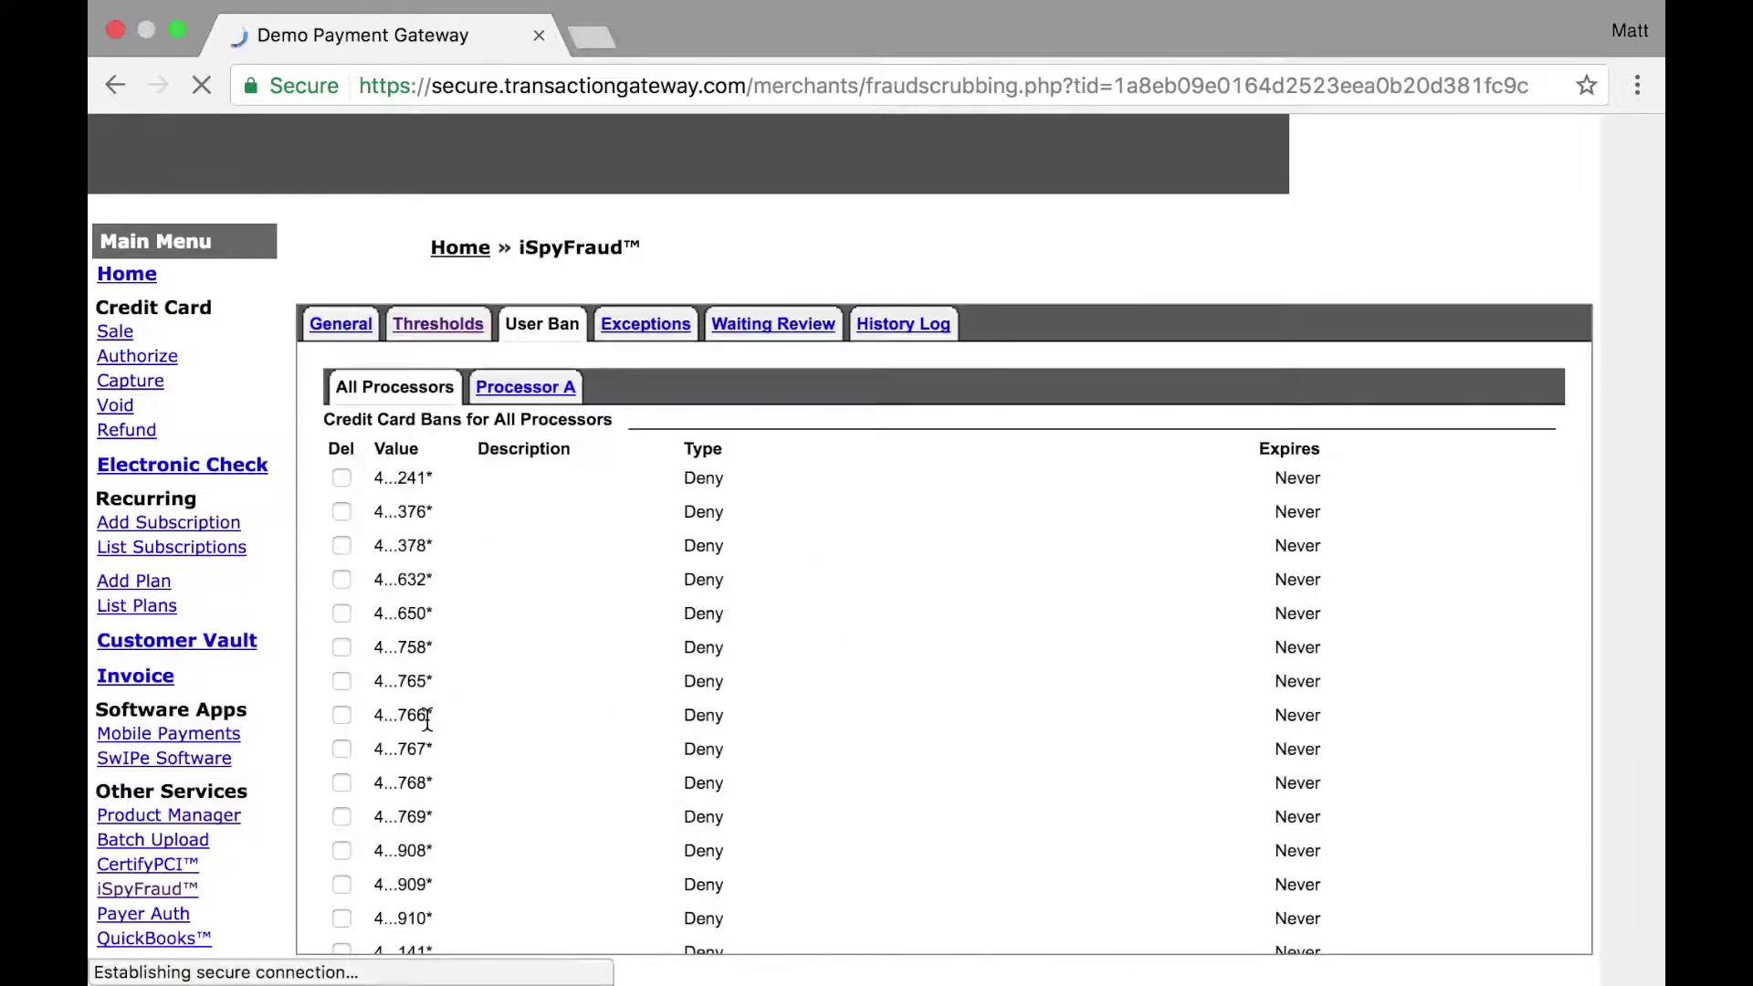
{"action": "scroll", "coordinate": [426, 720], "scroll_direction": "down", "scroll_amount": 10}
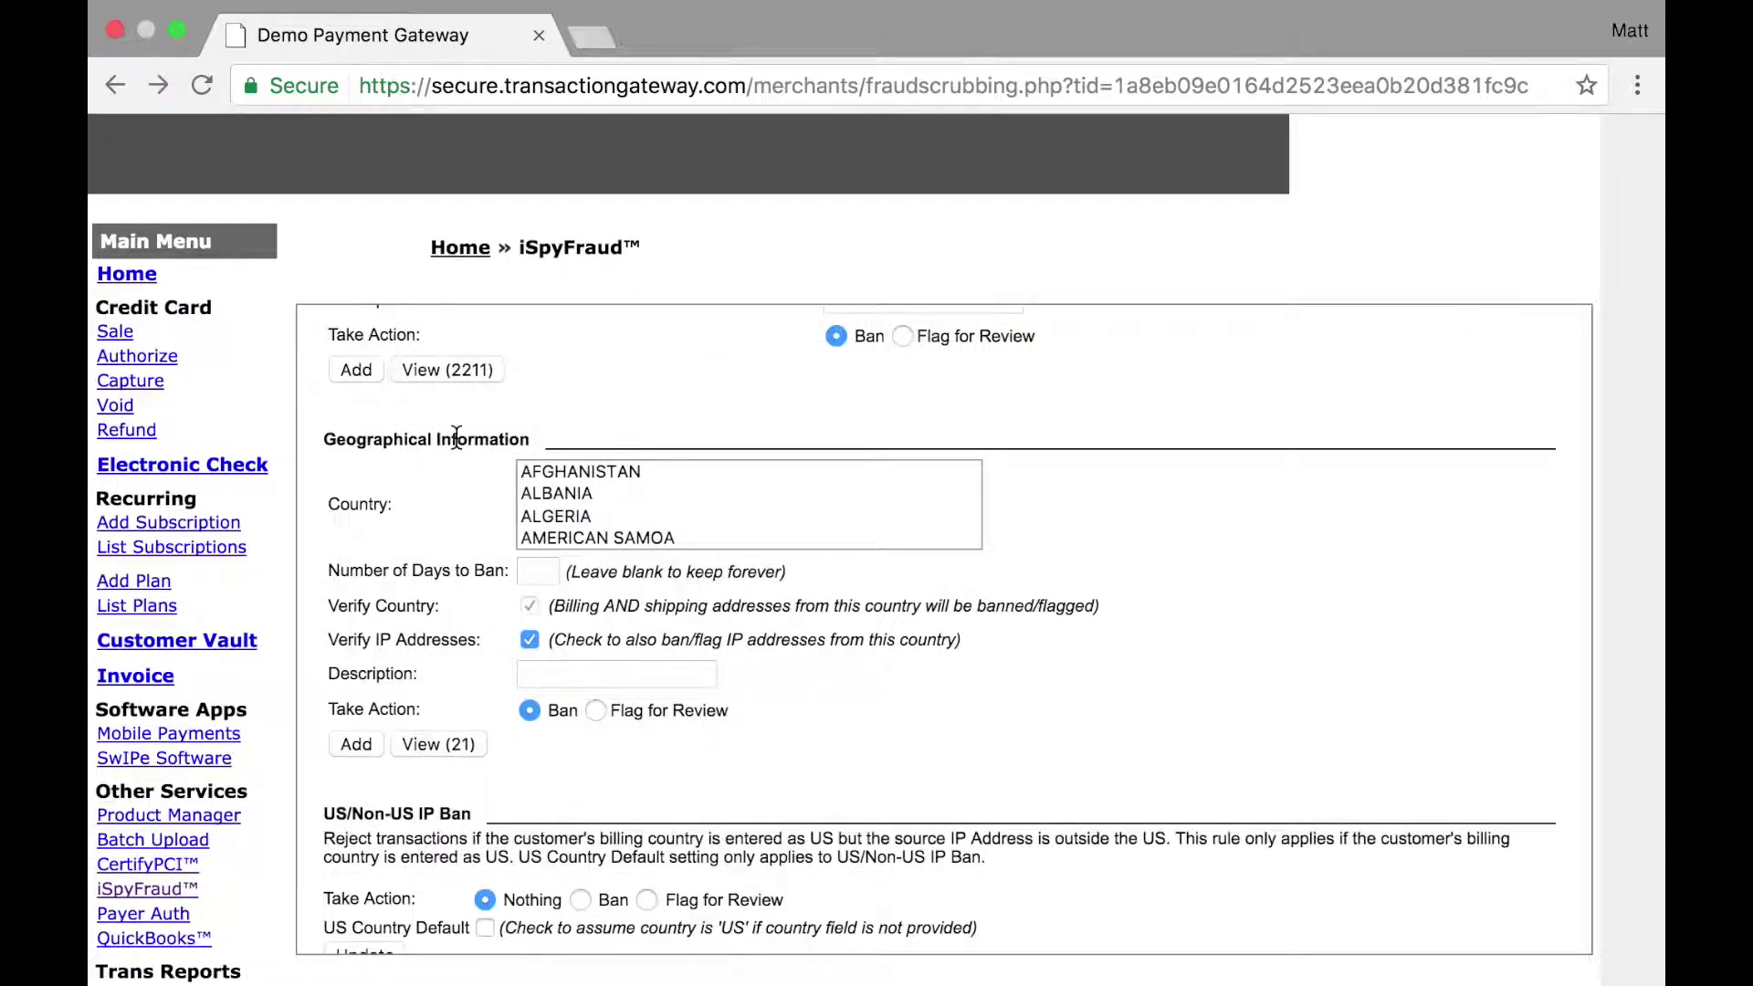
Step: Scroll the User Ban form down to the Geographical Information country and US/Non-US IP bans
{"action": "scroll", "coordinate": [617, 512], "scroll_direction": "down", "scroll_amount": 10}
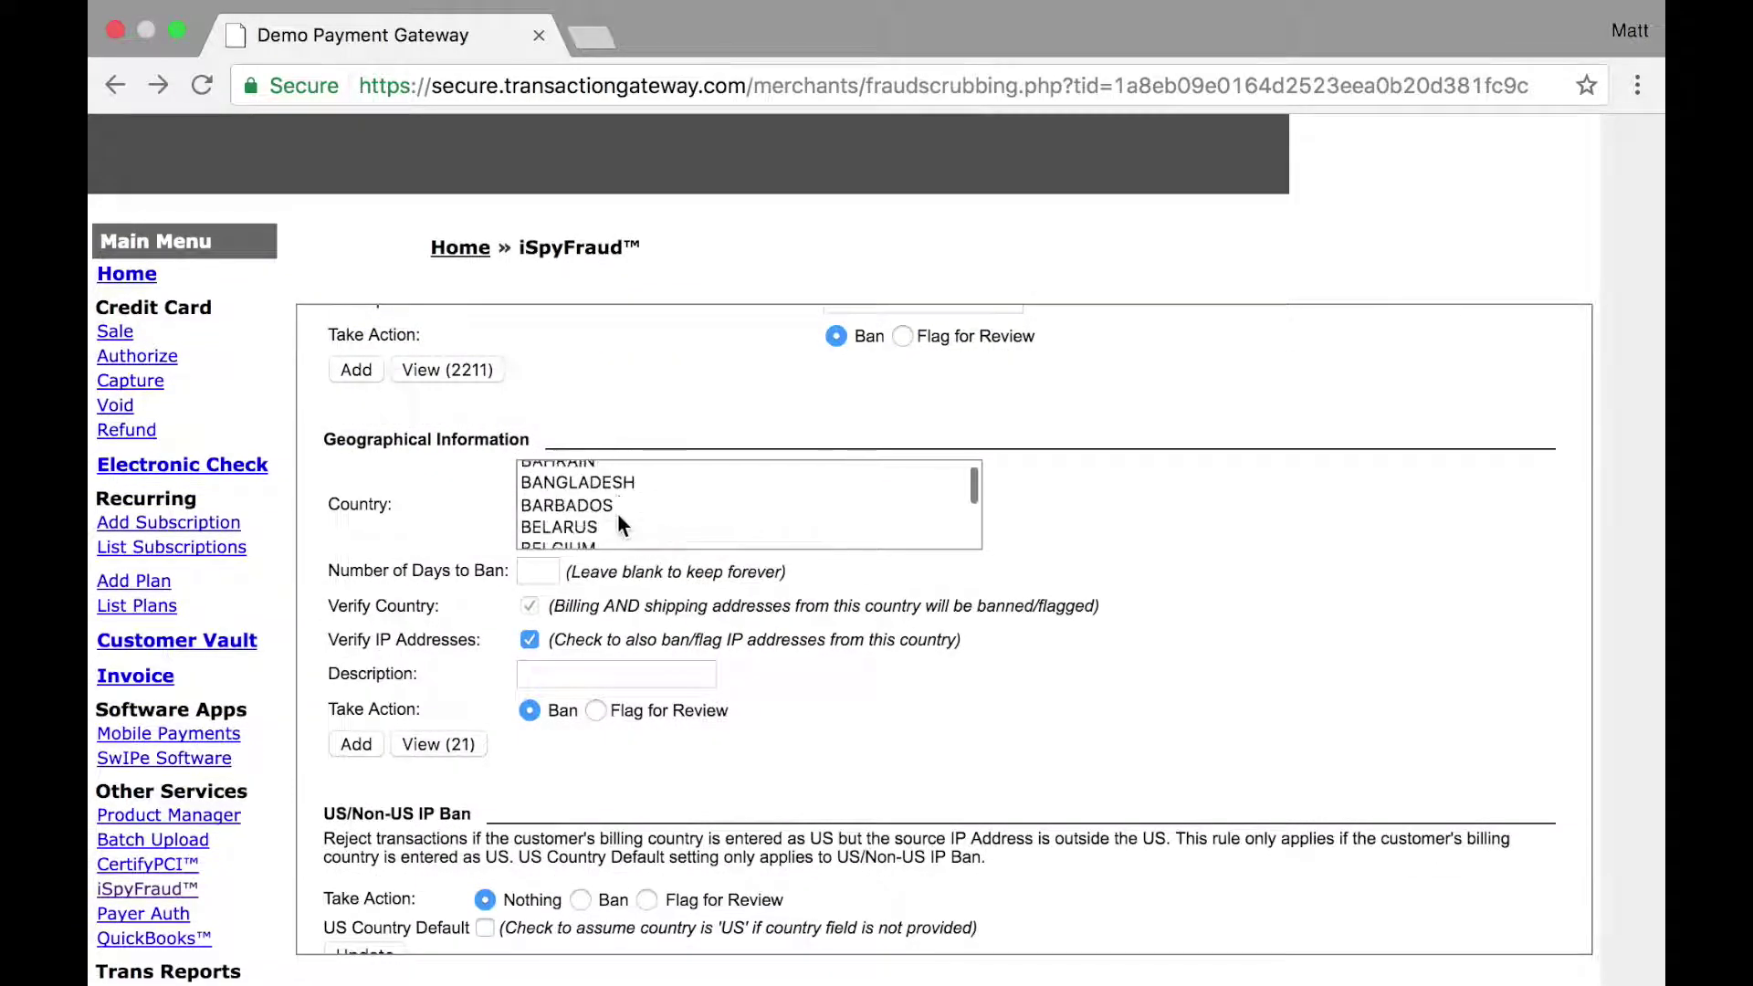
{"action": "scroll", "coordinate": [617, 512], "scroll_direction": "down", "scroll_amount": 5}
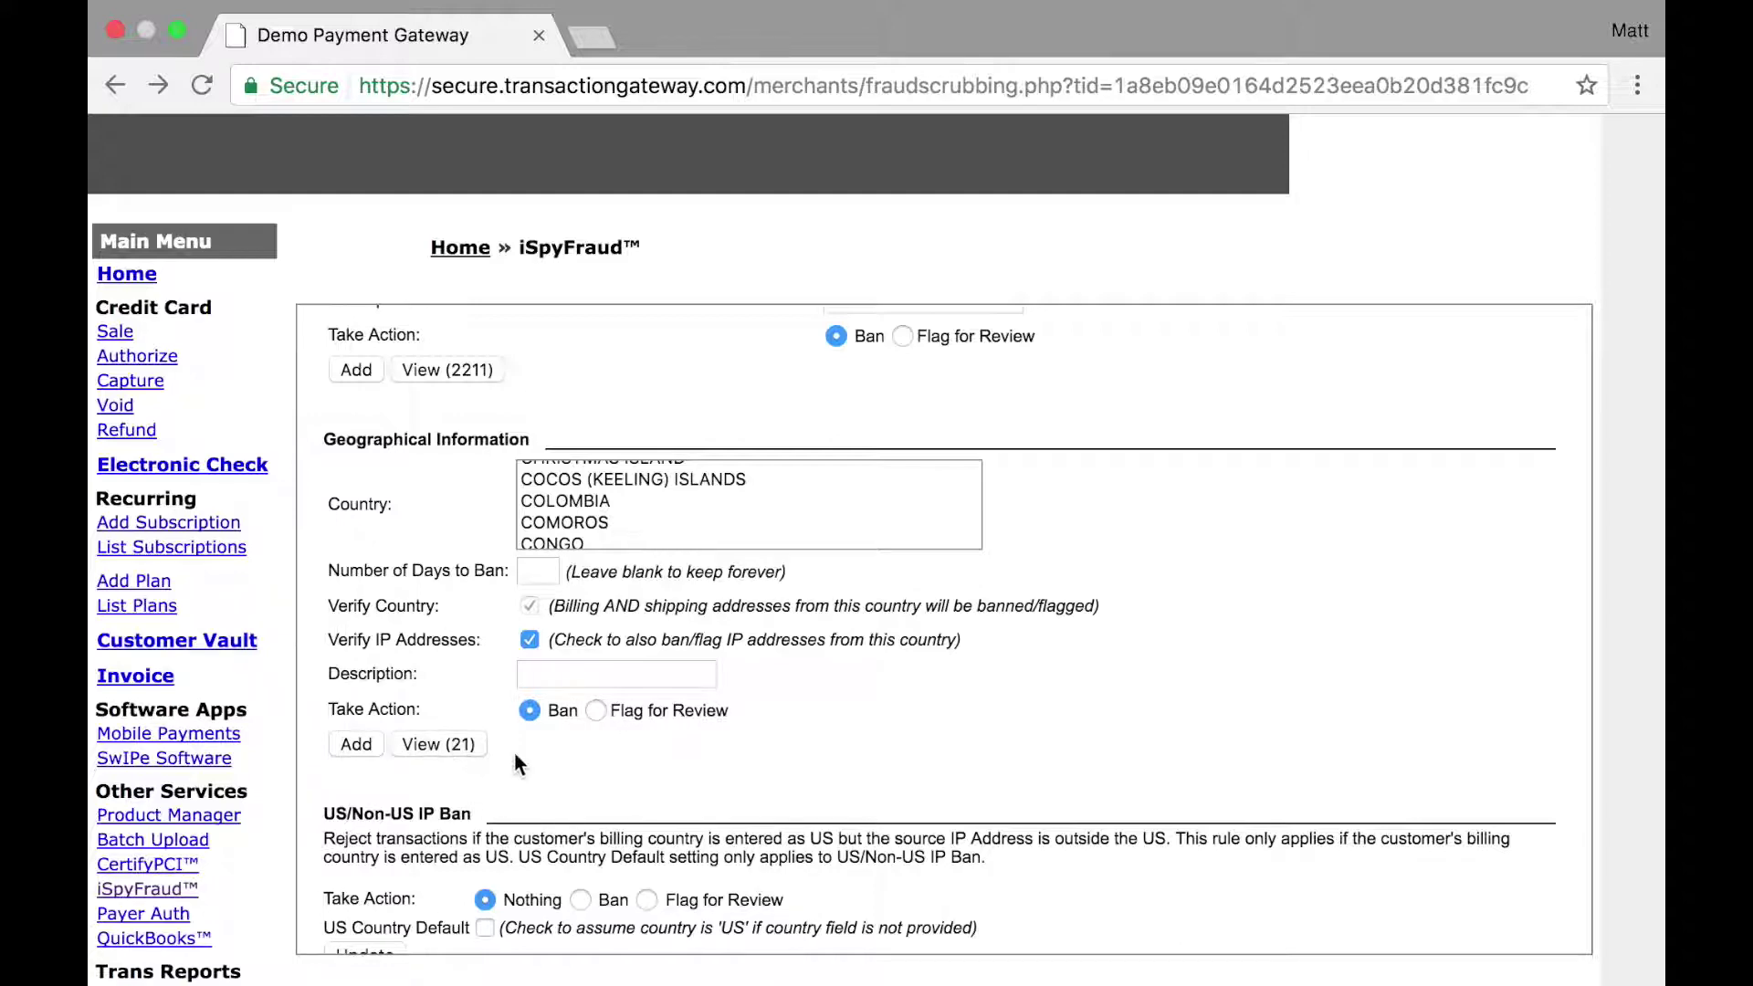
{"action": "scroll", "coordinate": [513, 752], "scroll_direction": "down", "scroll_amount": 5}
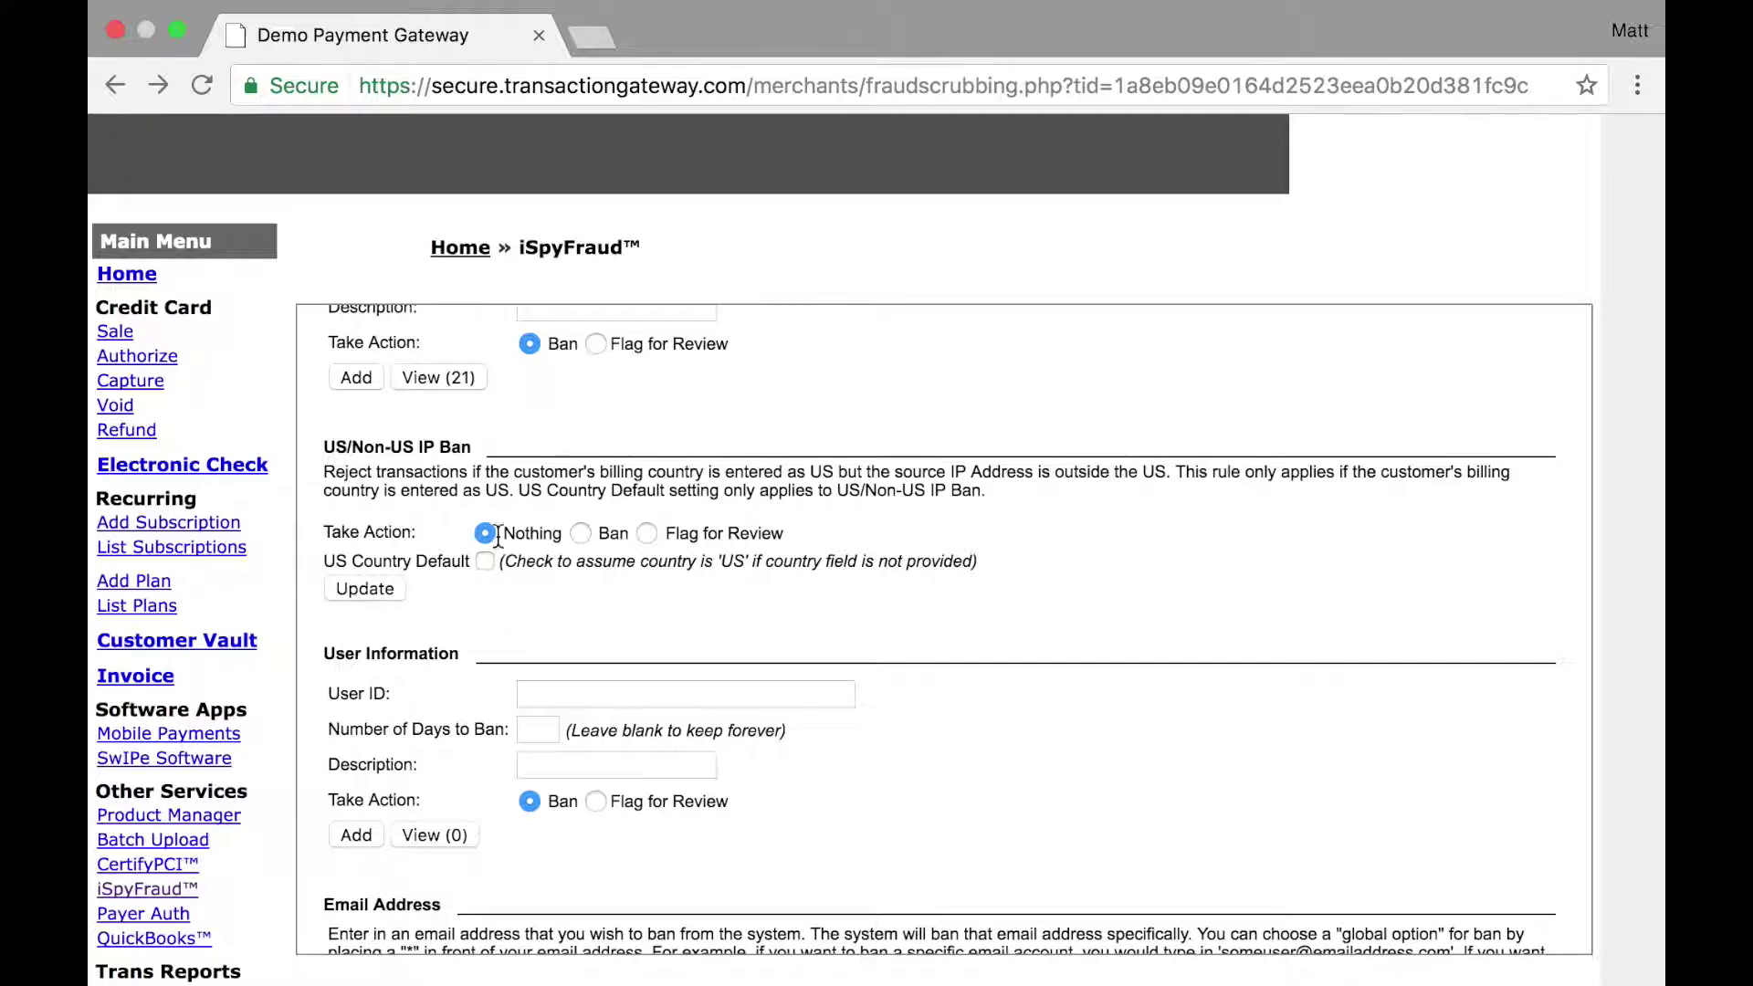
Step: Set the US/Non-US IP ban action to Ban and update the setting
{"action": "left_click", "coordinate": [580, 534]}
{"action": "left_click", "coordinate": [647, 533]}
{"action": "left_click", "coordinate": [580, 533]}
{"action": "left_click", "coordinate": [365, 588]}
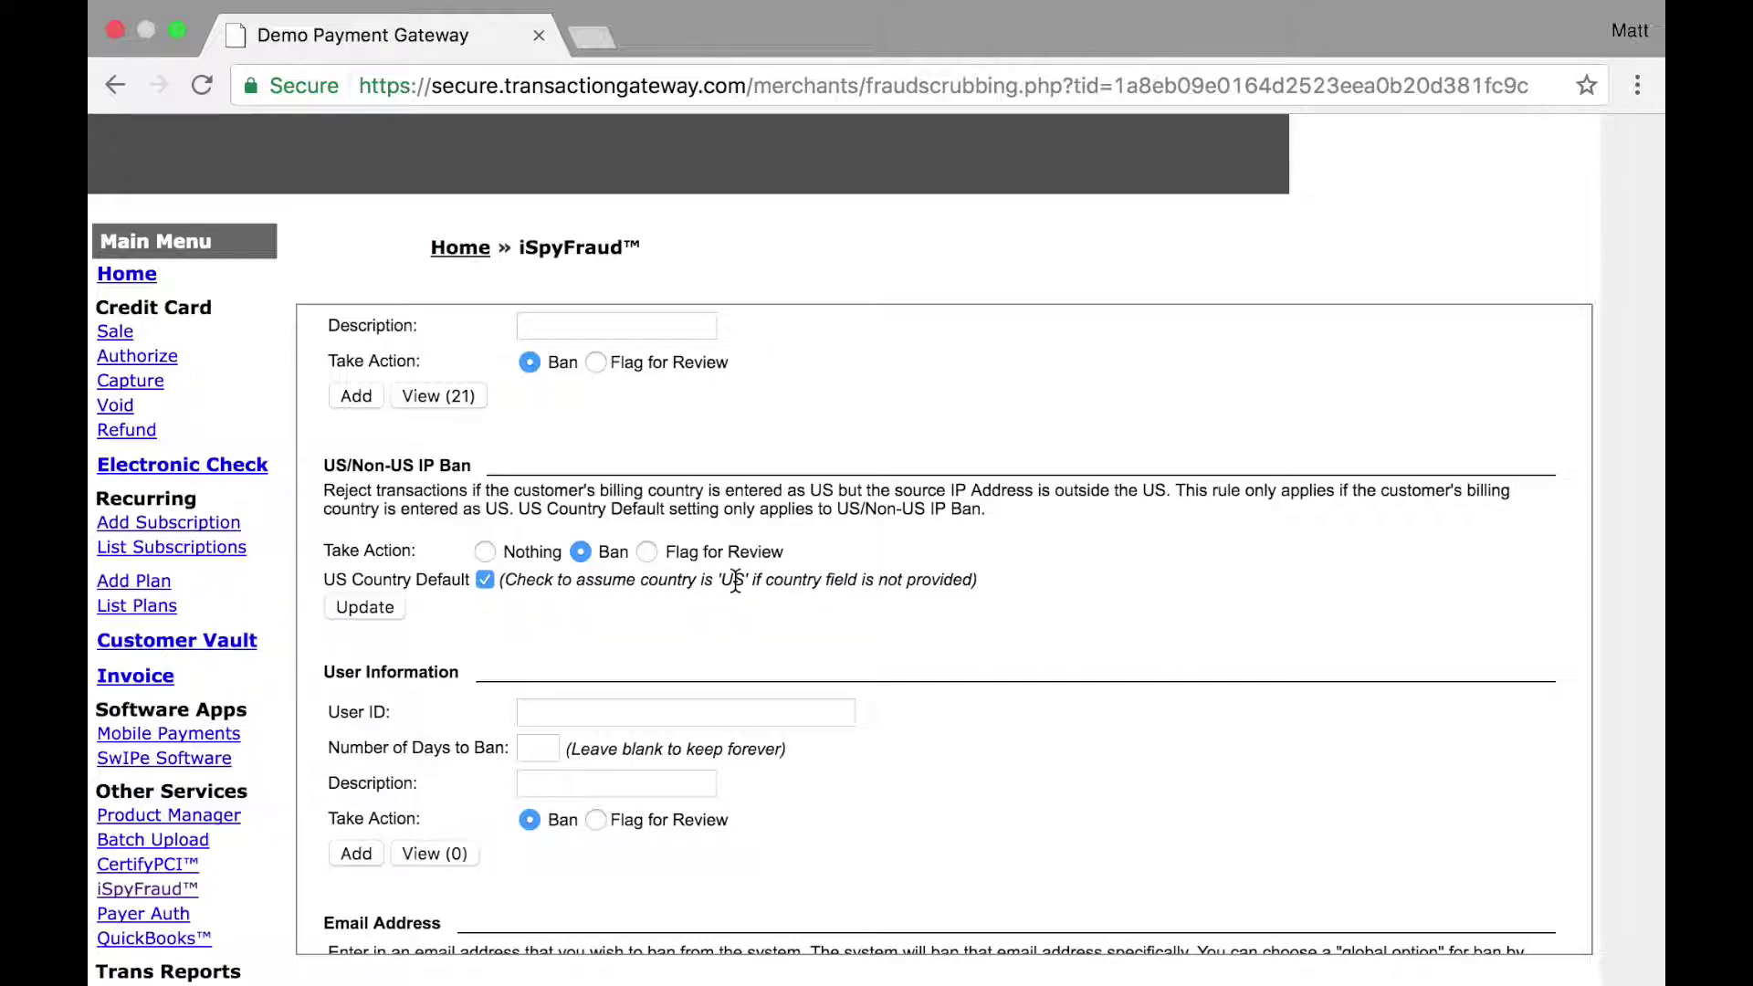
{"action": "scroll", "coordinate": [736, 580], "scroll_direction": "down", "scroll_amount": 5}
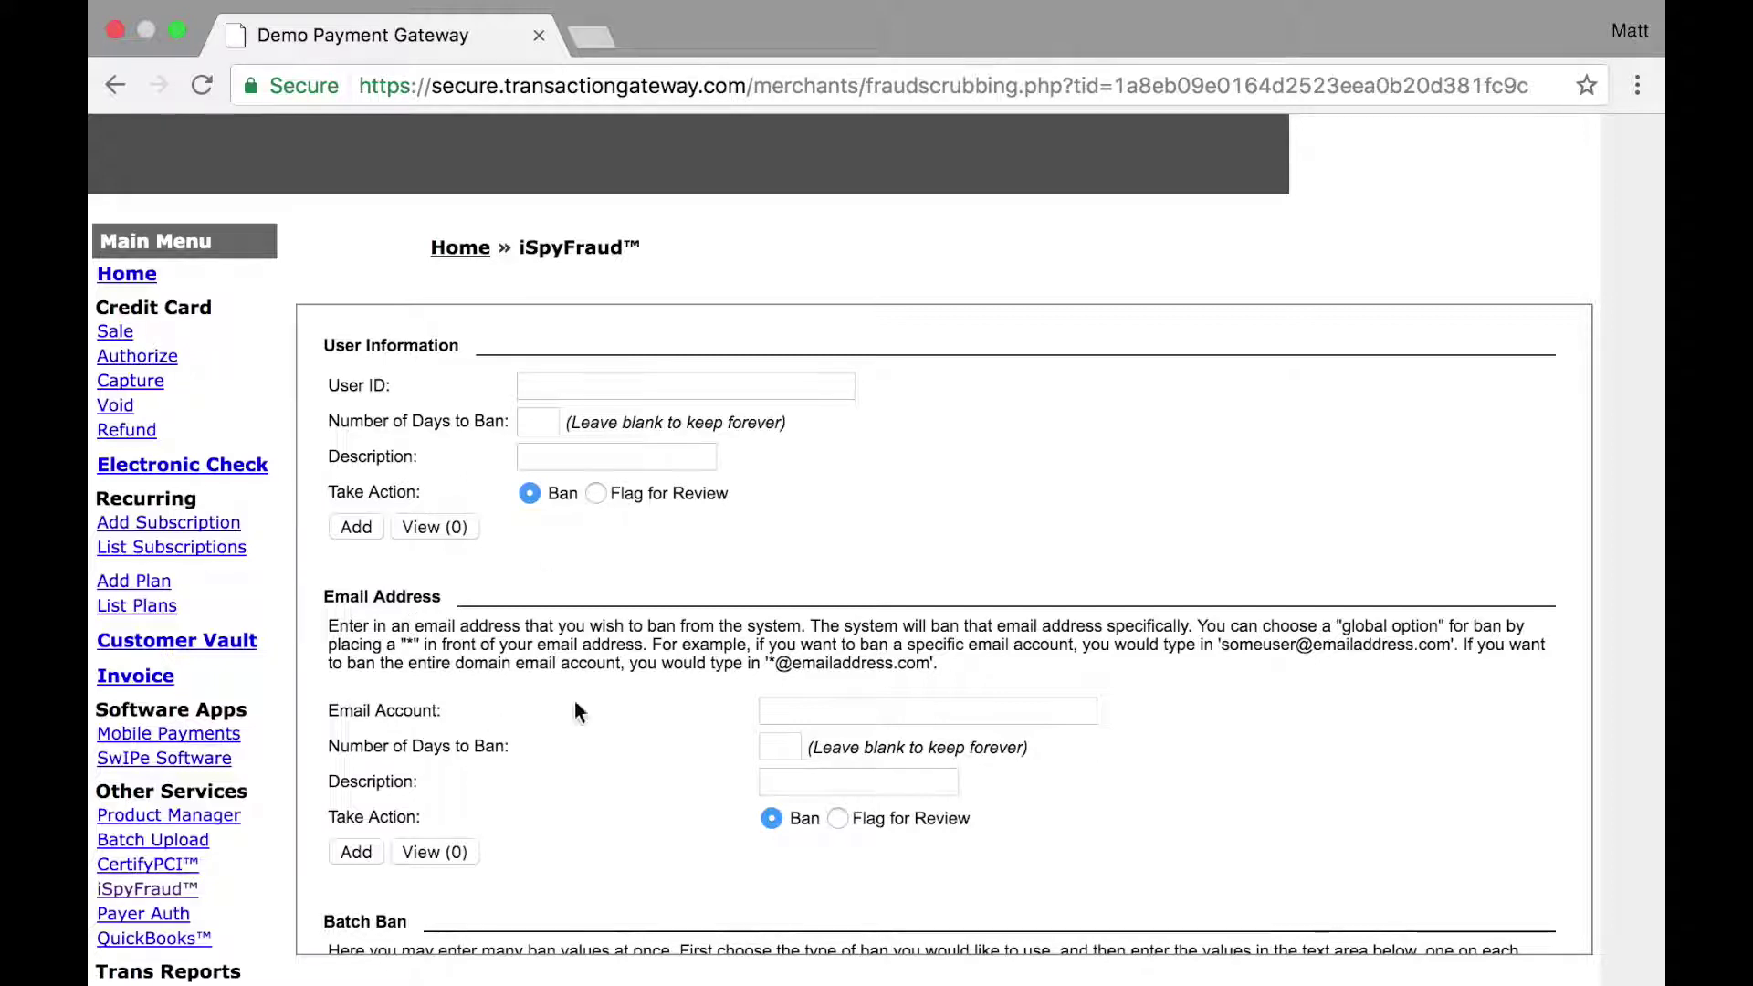
{"action": "left_click", "coordinate": [831, 704]}
{"action": "type", "text": "test@example.com"}
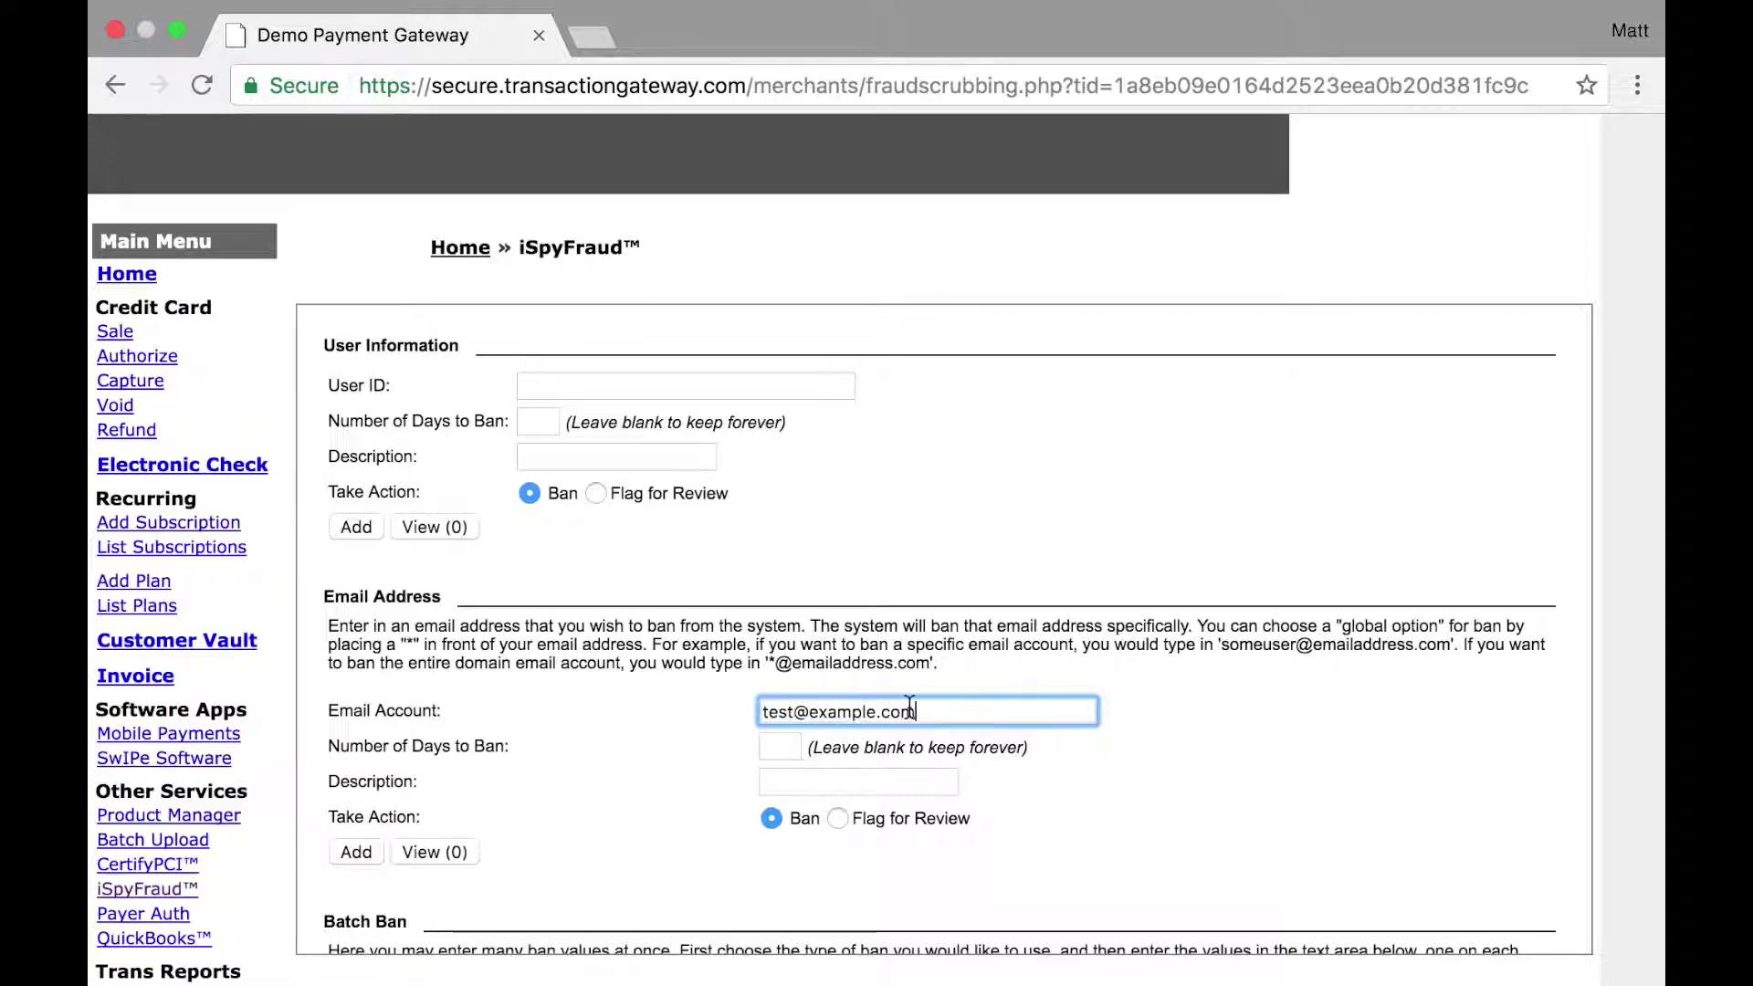
{"action": "left_click_drag", "start_coordinate": [796, 712], "coordinate": [751, 713]}
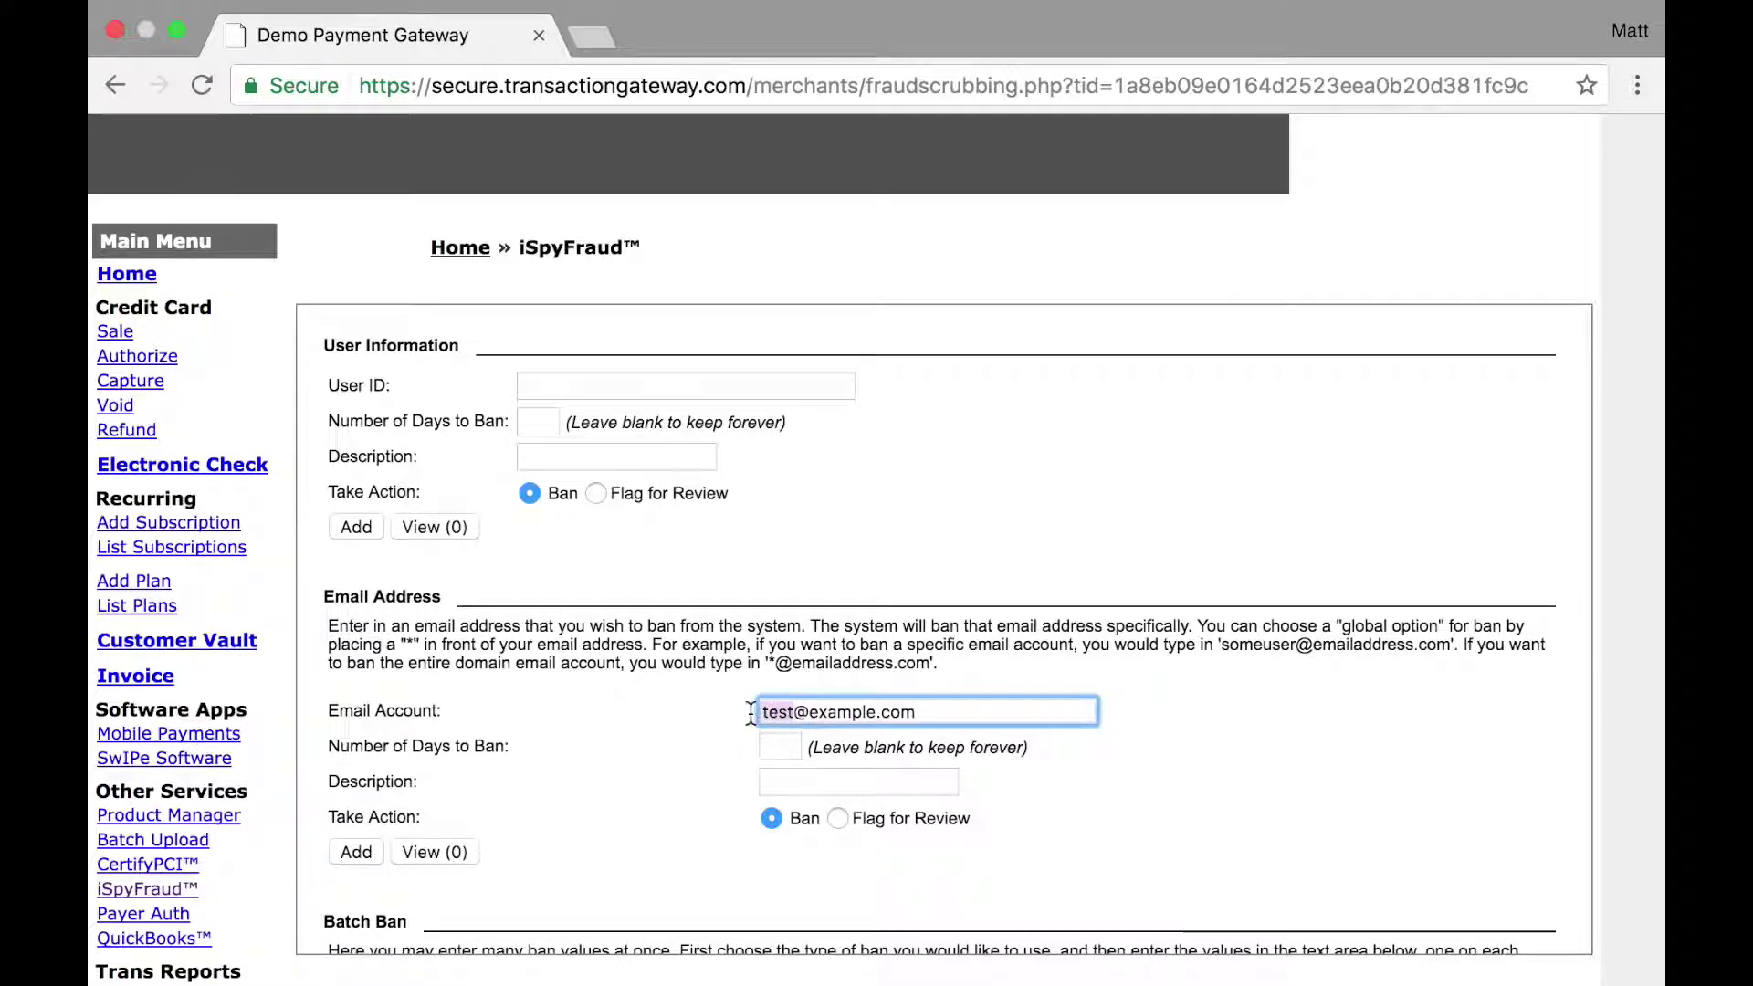
{"action": "type", "text": "*"}
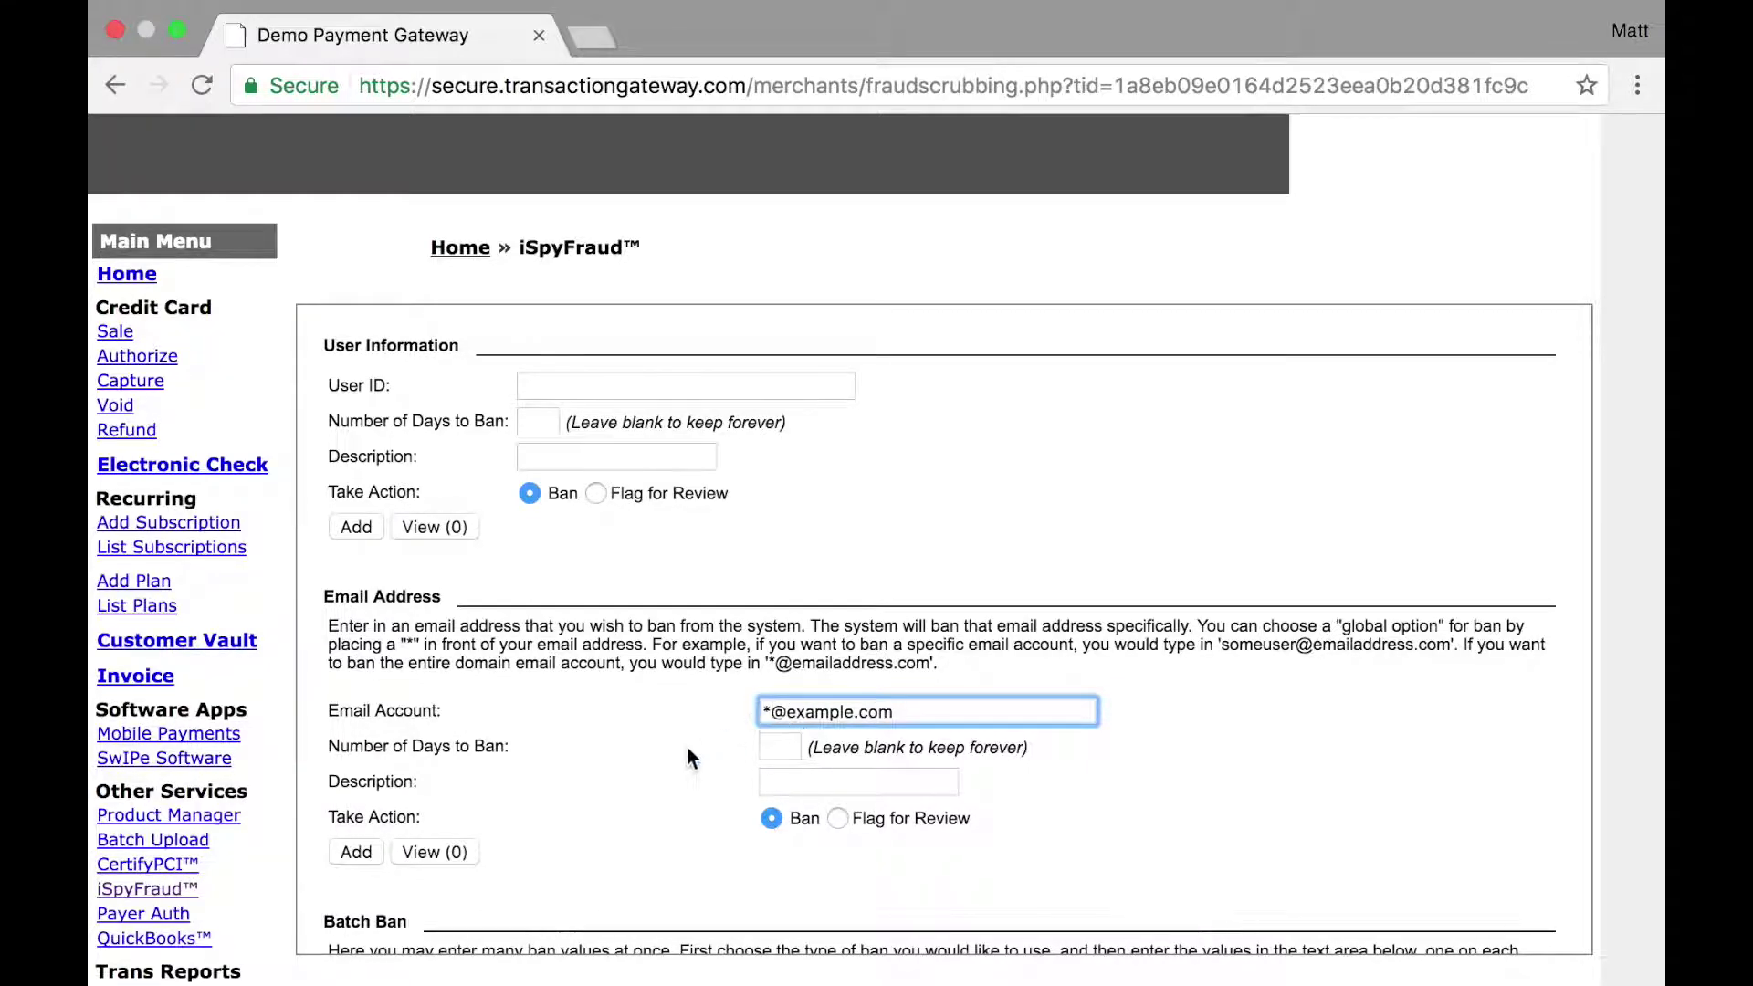
{"action": "scroll", "coordinate": [689, 755], "scroll_direction": "down", "scroll_amount": 6}
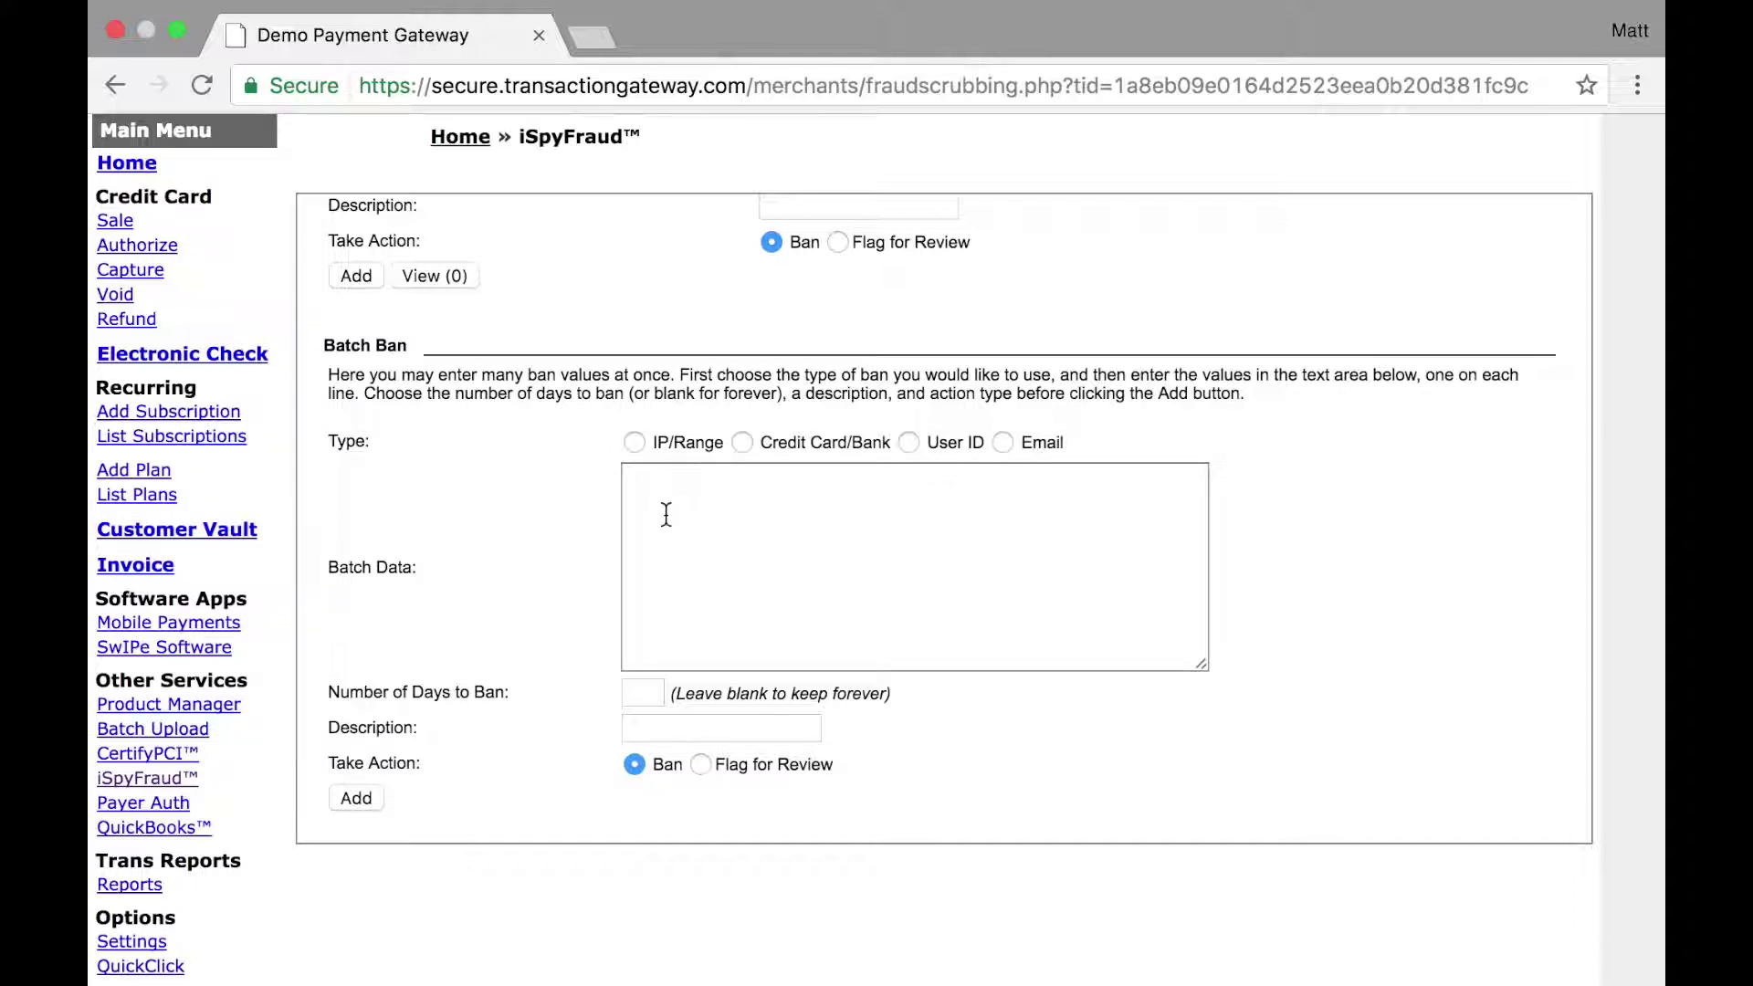
Step: Add a Credit Card/Bank batch ban of the four pasted card numbers with description 'test'
{"action": "left_click", "coordinate": [739, 443]}
{"action": "left_click", "coordinate": [690, 499]}
{"action": "key", "text": "super+v"}
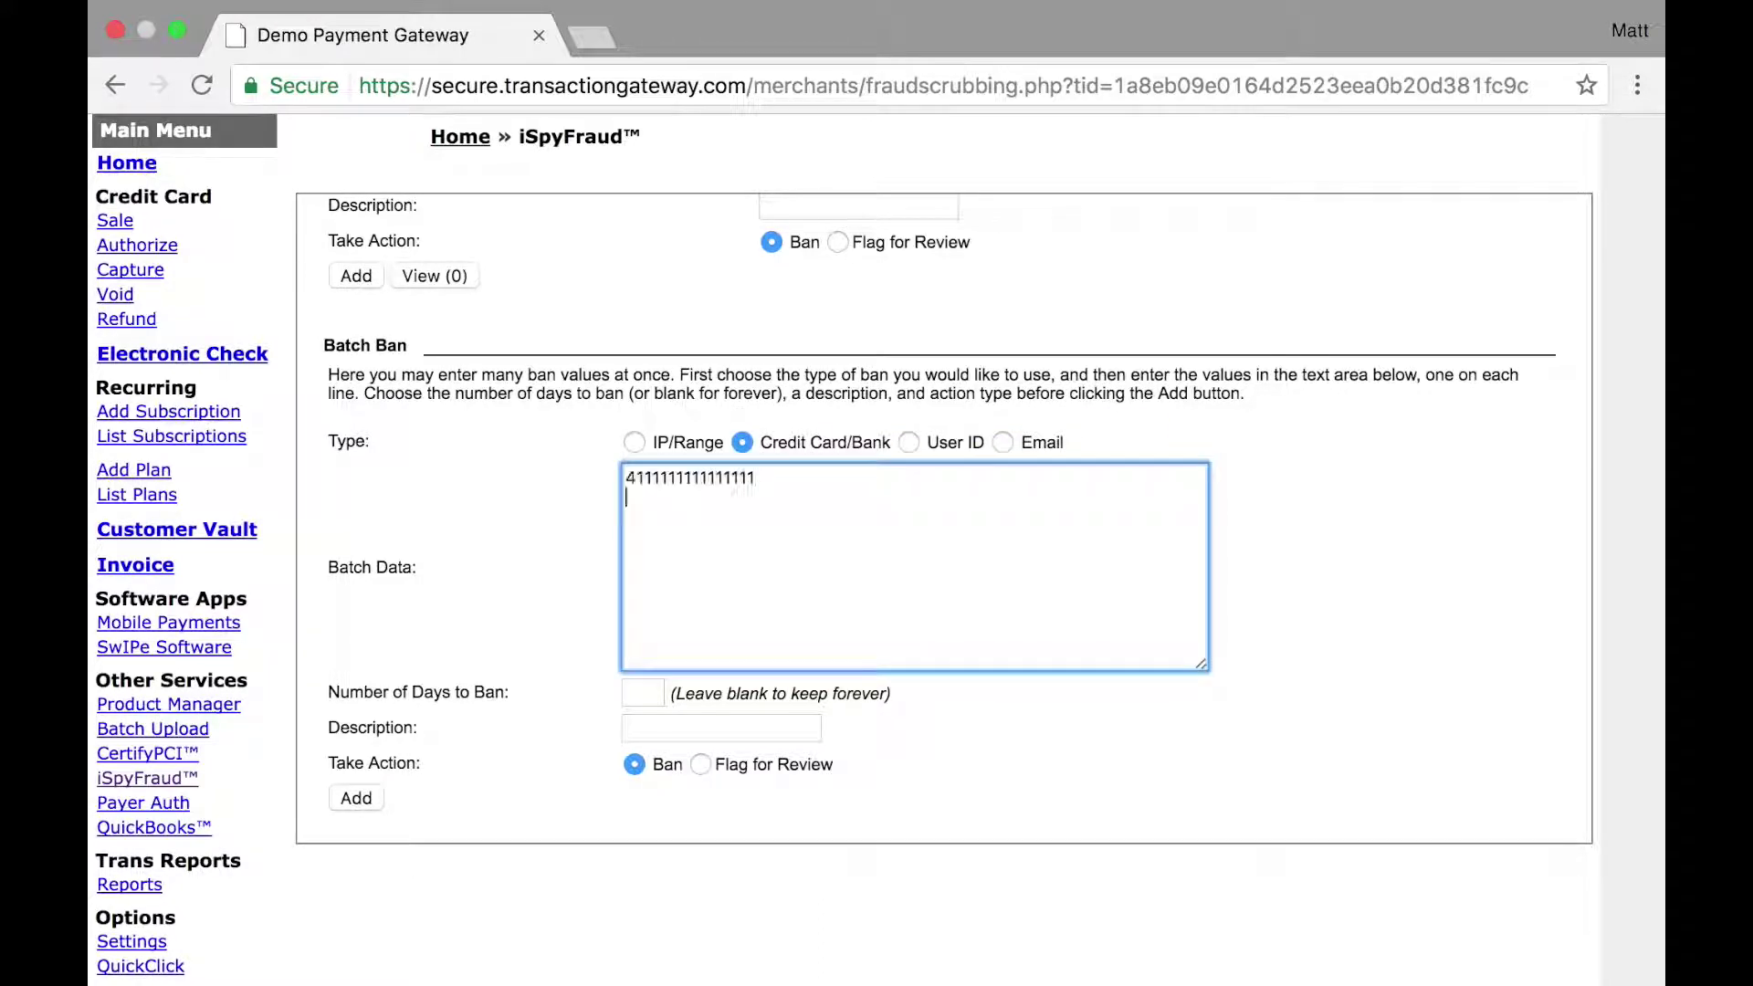
{"action": "left_click", "coordinate": [654, 696]}
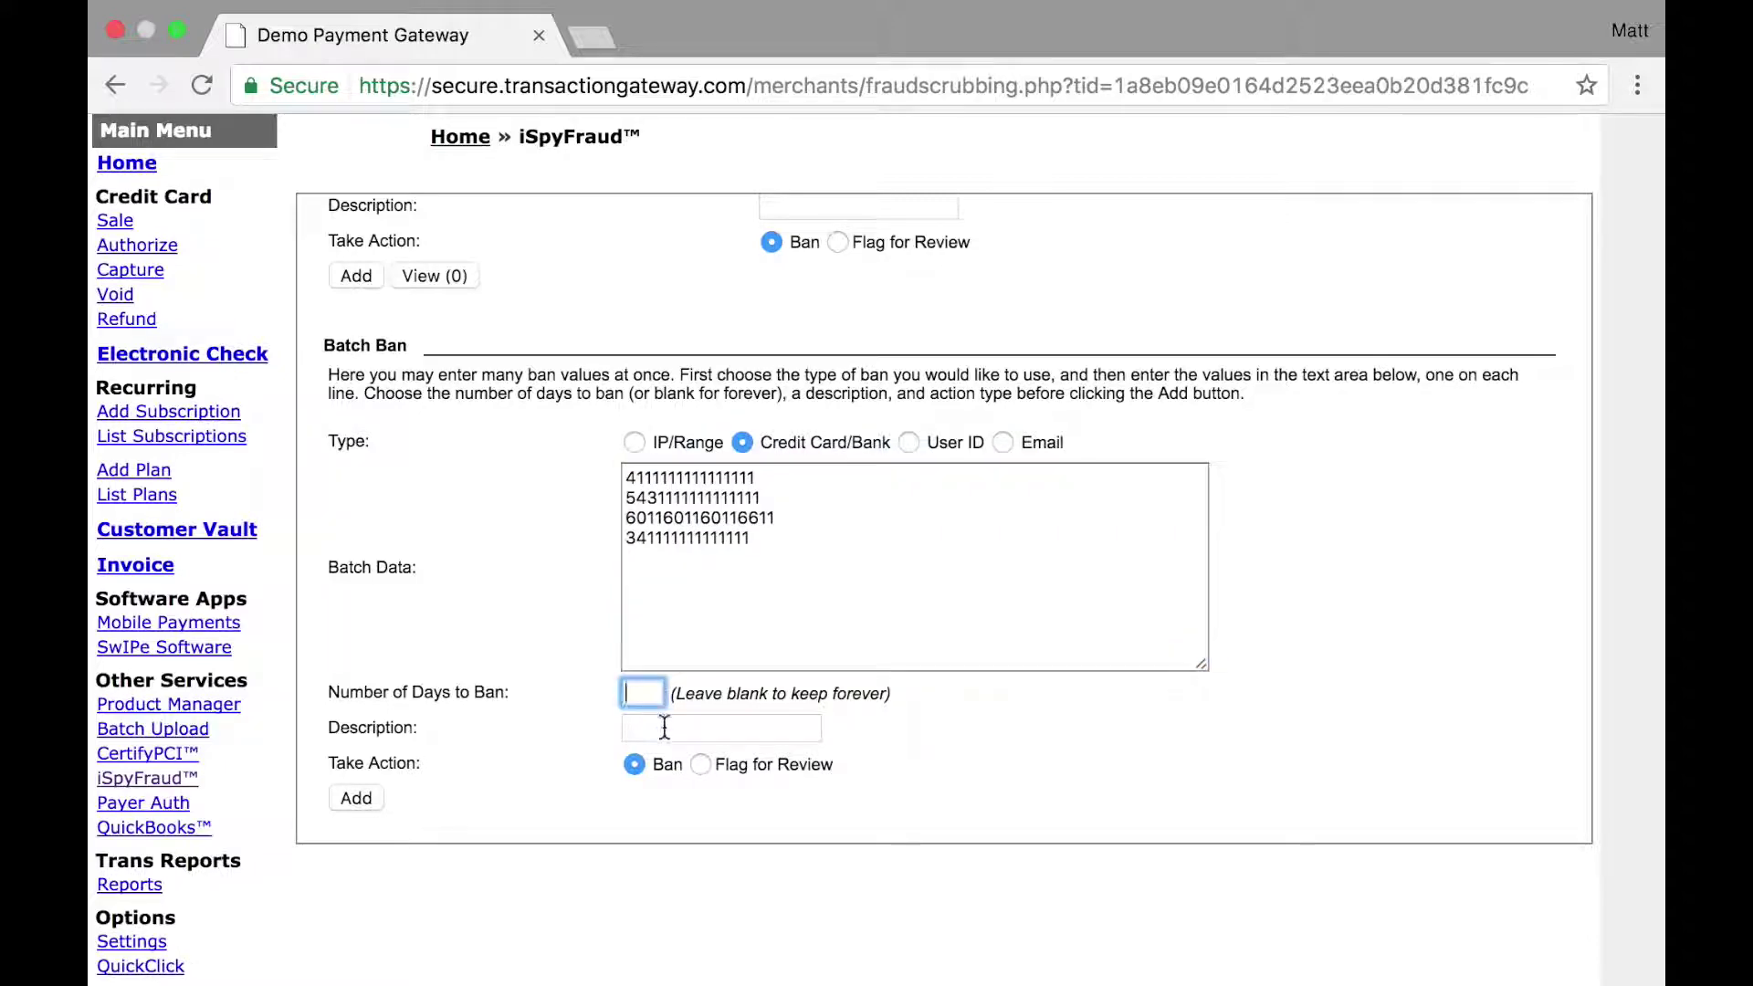
{"action": "left_click", "coordinate": [661, 727]}
{"action": "type", "text": "test"}
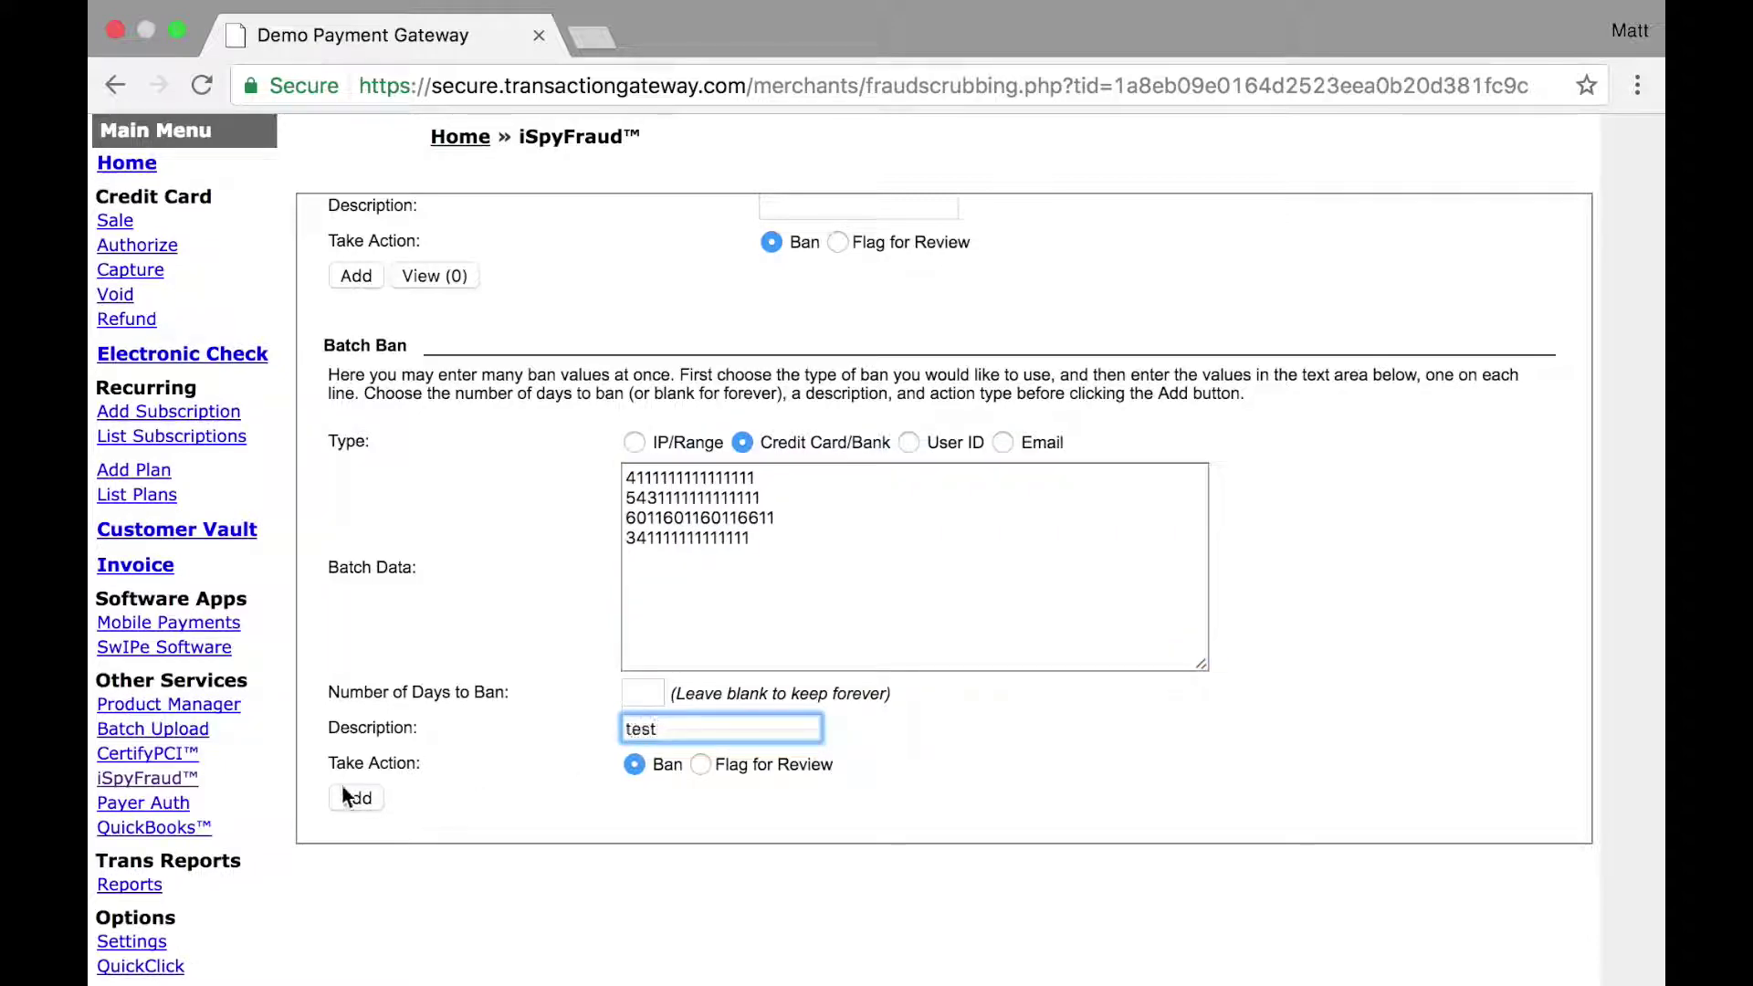
{"action": "left_click", "coordinate": [355, 798]}
Step: Go to the White List exceptions page
{"action": "scroll", "coordinate": [453, 710], "scroll_direction": "down", "scroll_amount": 10}
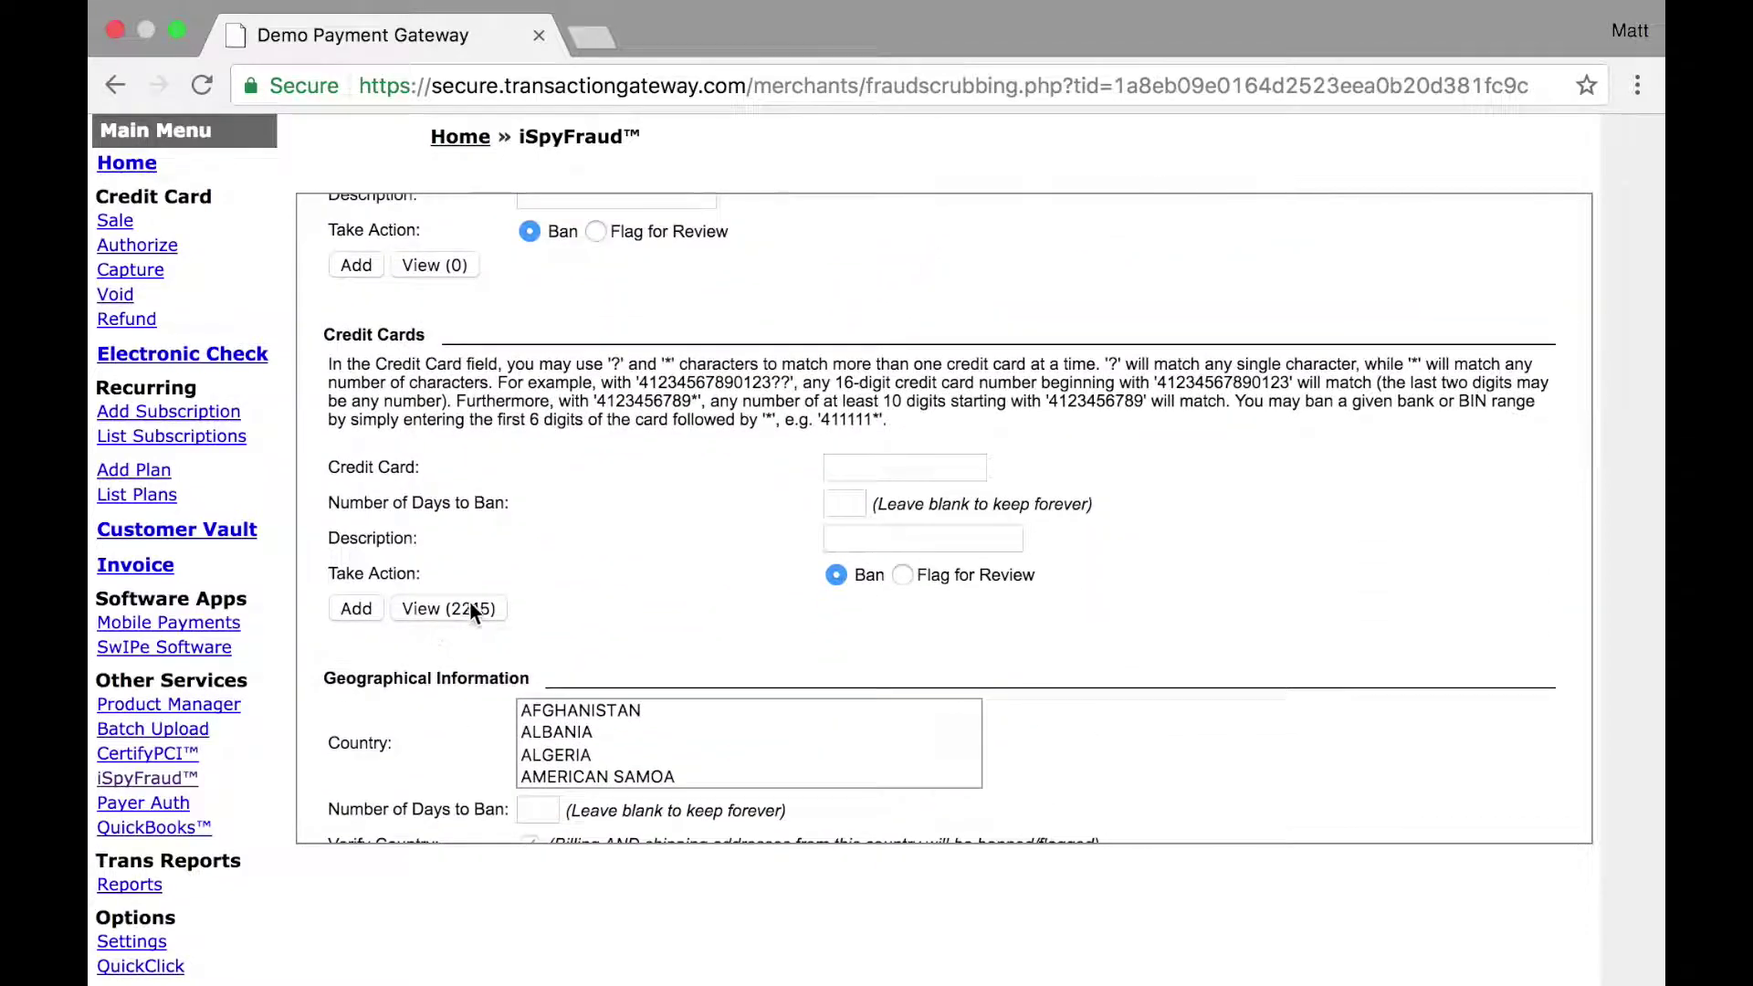
{"action": "scroll", "coordinate": [470, 601], "scroll_direction": "up", "scroll_amount": 10}
{"action": "left_click", "coordinate": [647, 213]}
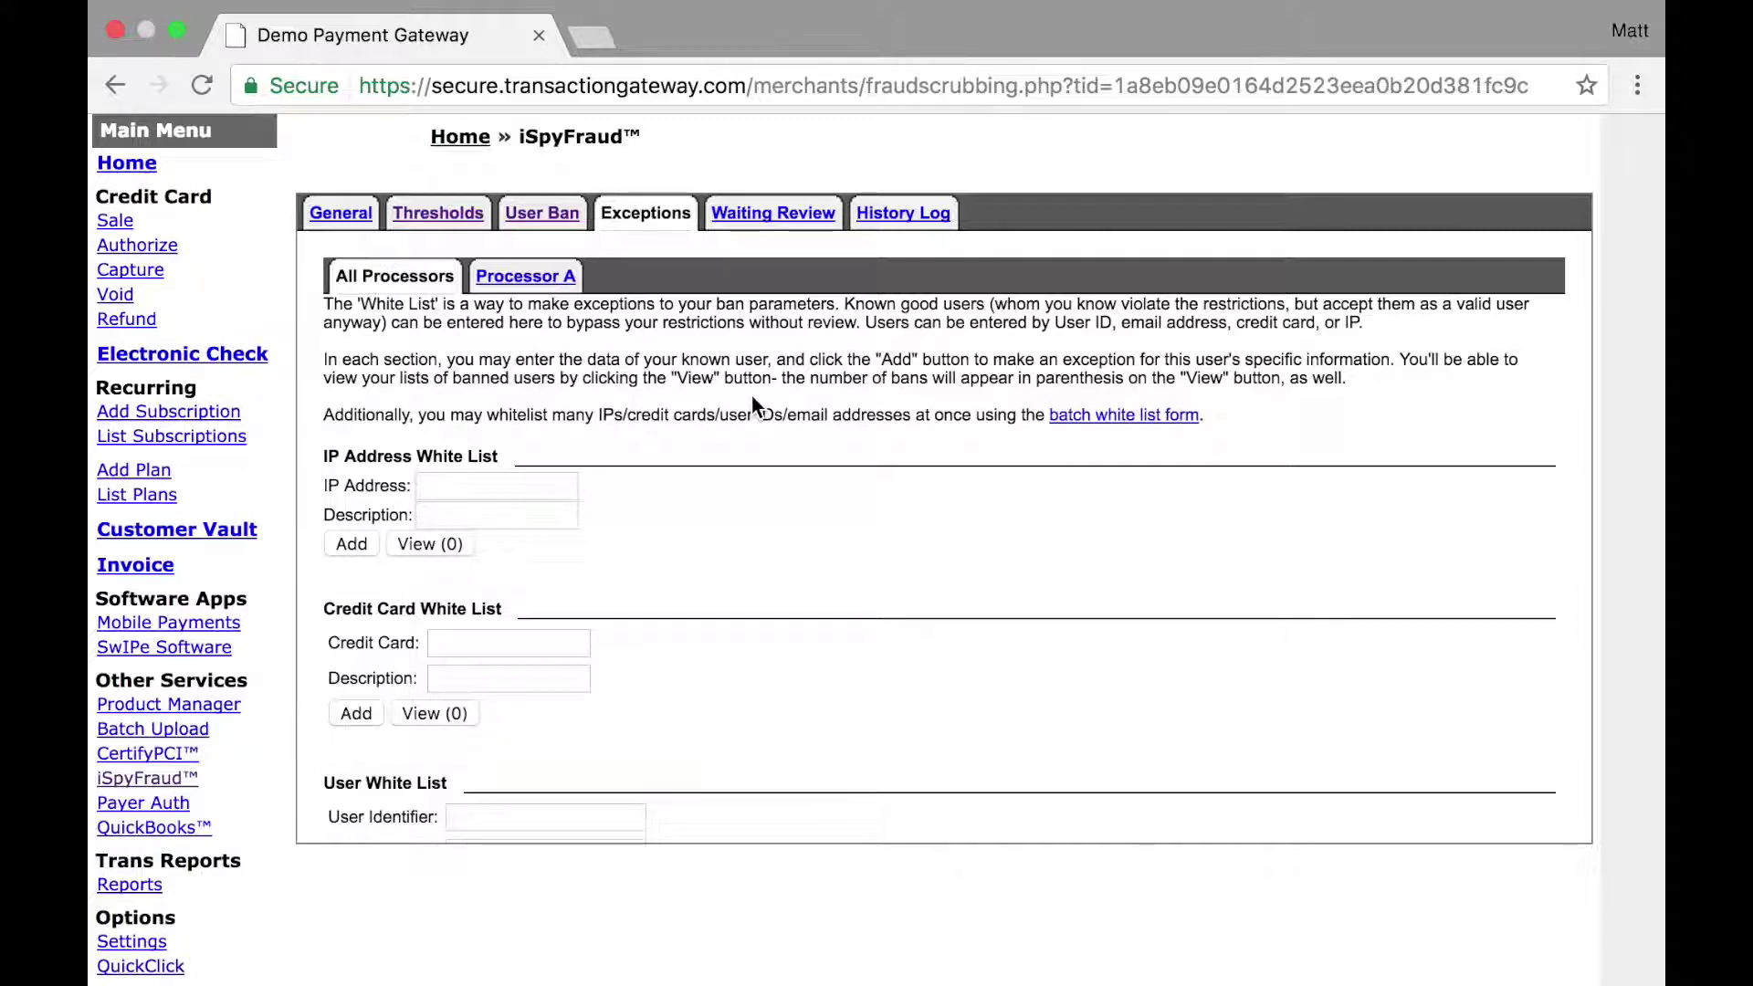
{"action": "scroll", "coordinate": [752, 403], "scroll_direction": "down", "scroll_amount": 5}
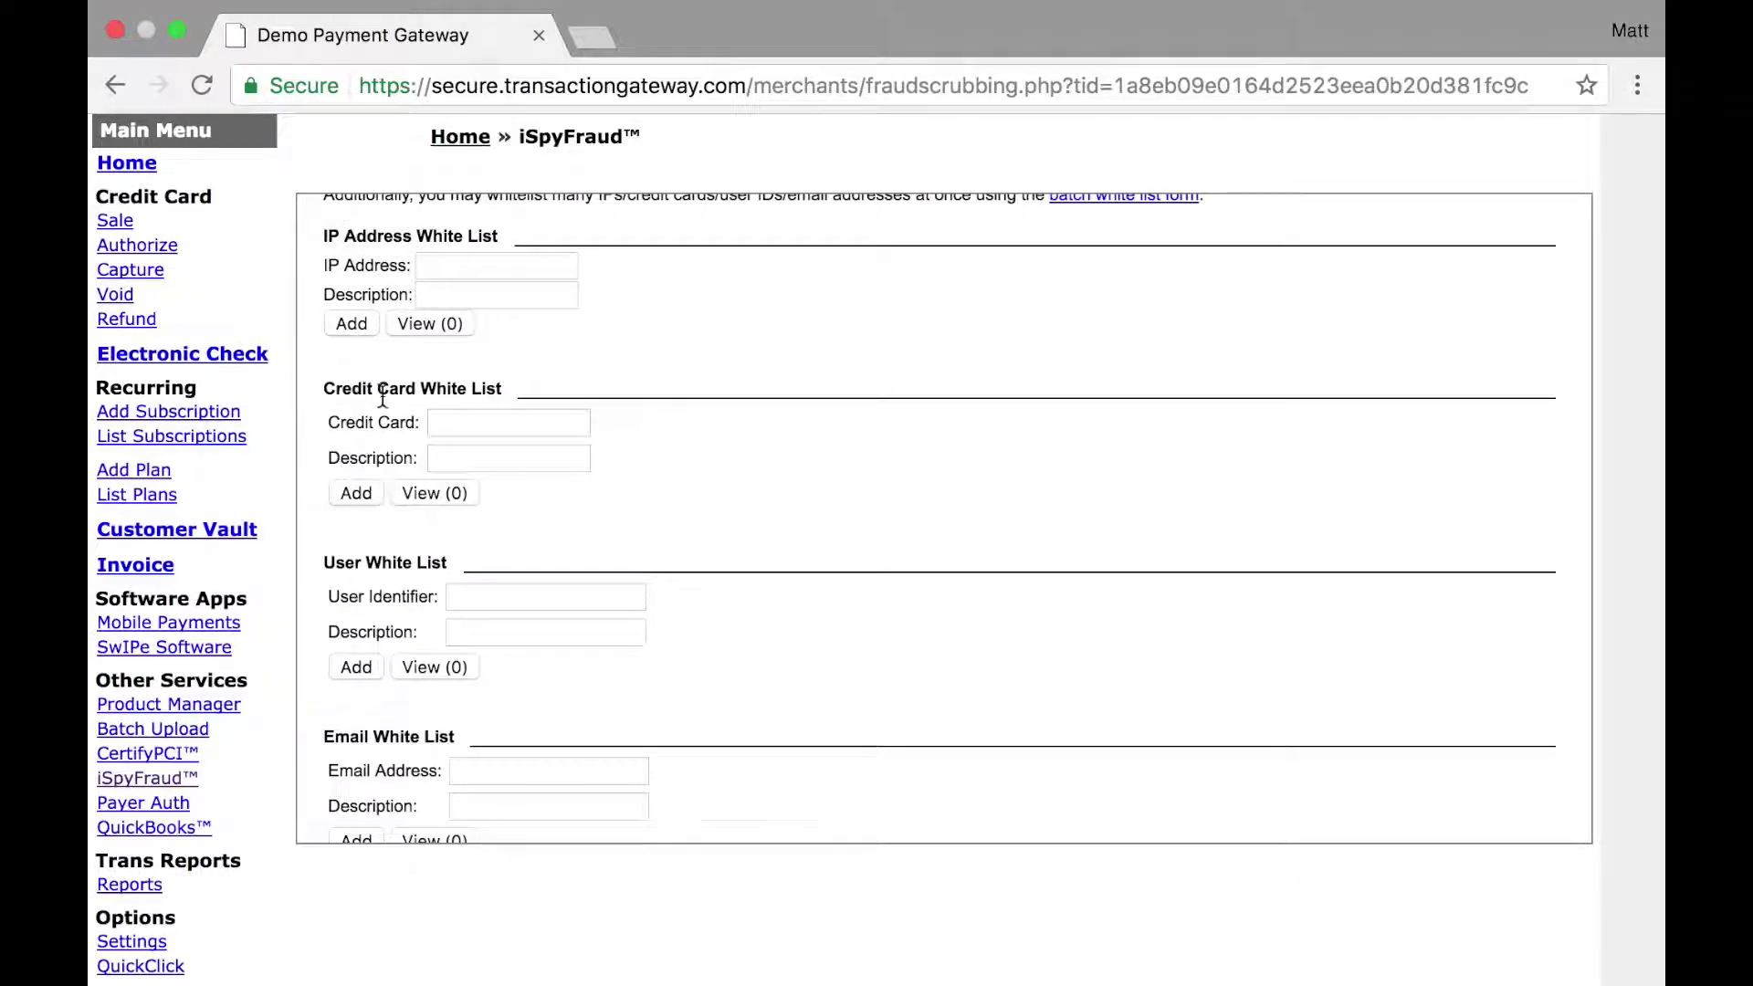
{"action": "scroll", "coordinate": [385, 749], "scroll_direction": "down", "scroll_amount": 8}
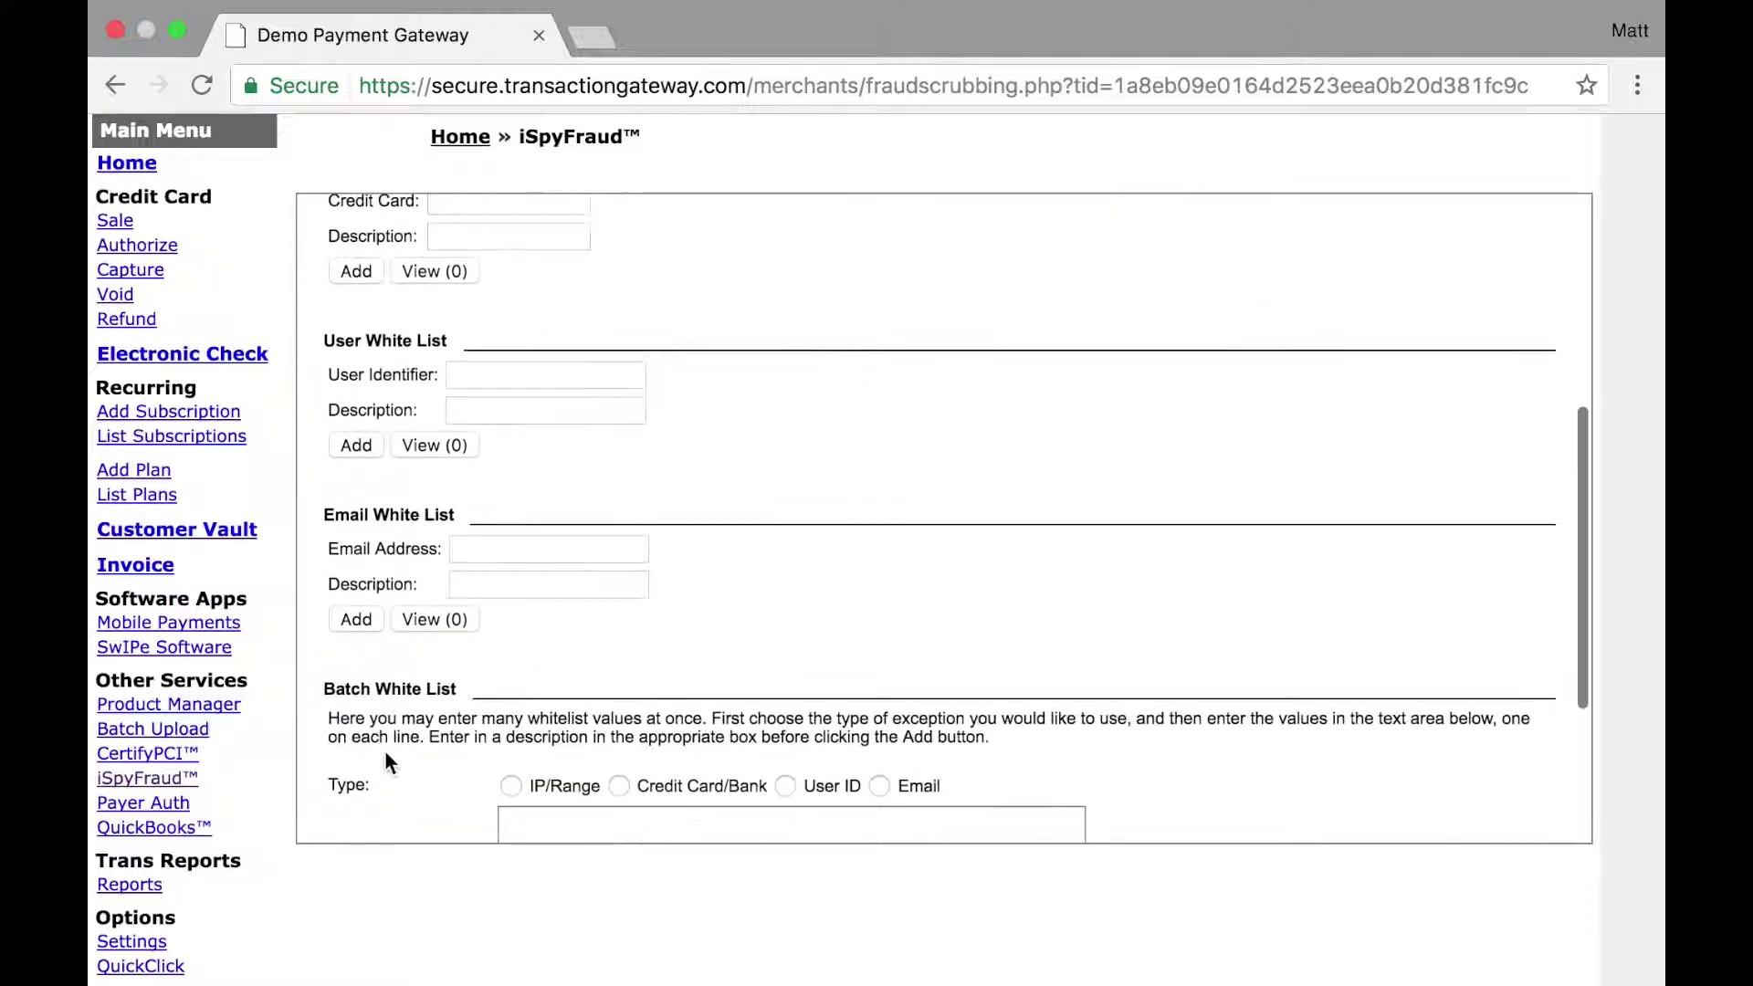
{"action": "scroll", "coordinate": [439, 569], "scroll_direction": "up", "scroll_amount": 10}
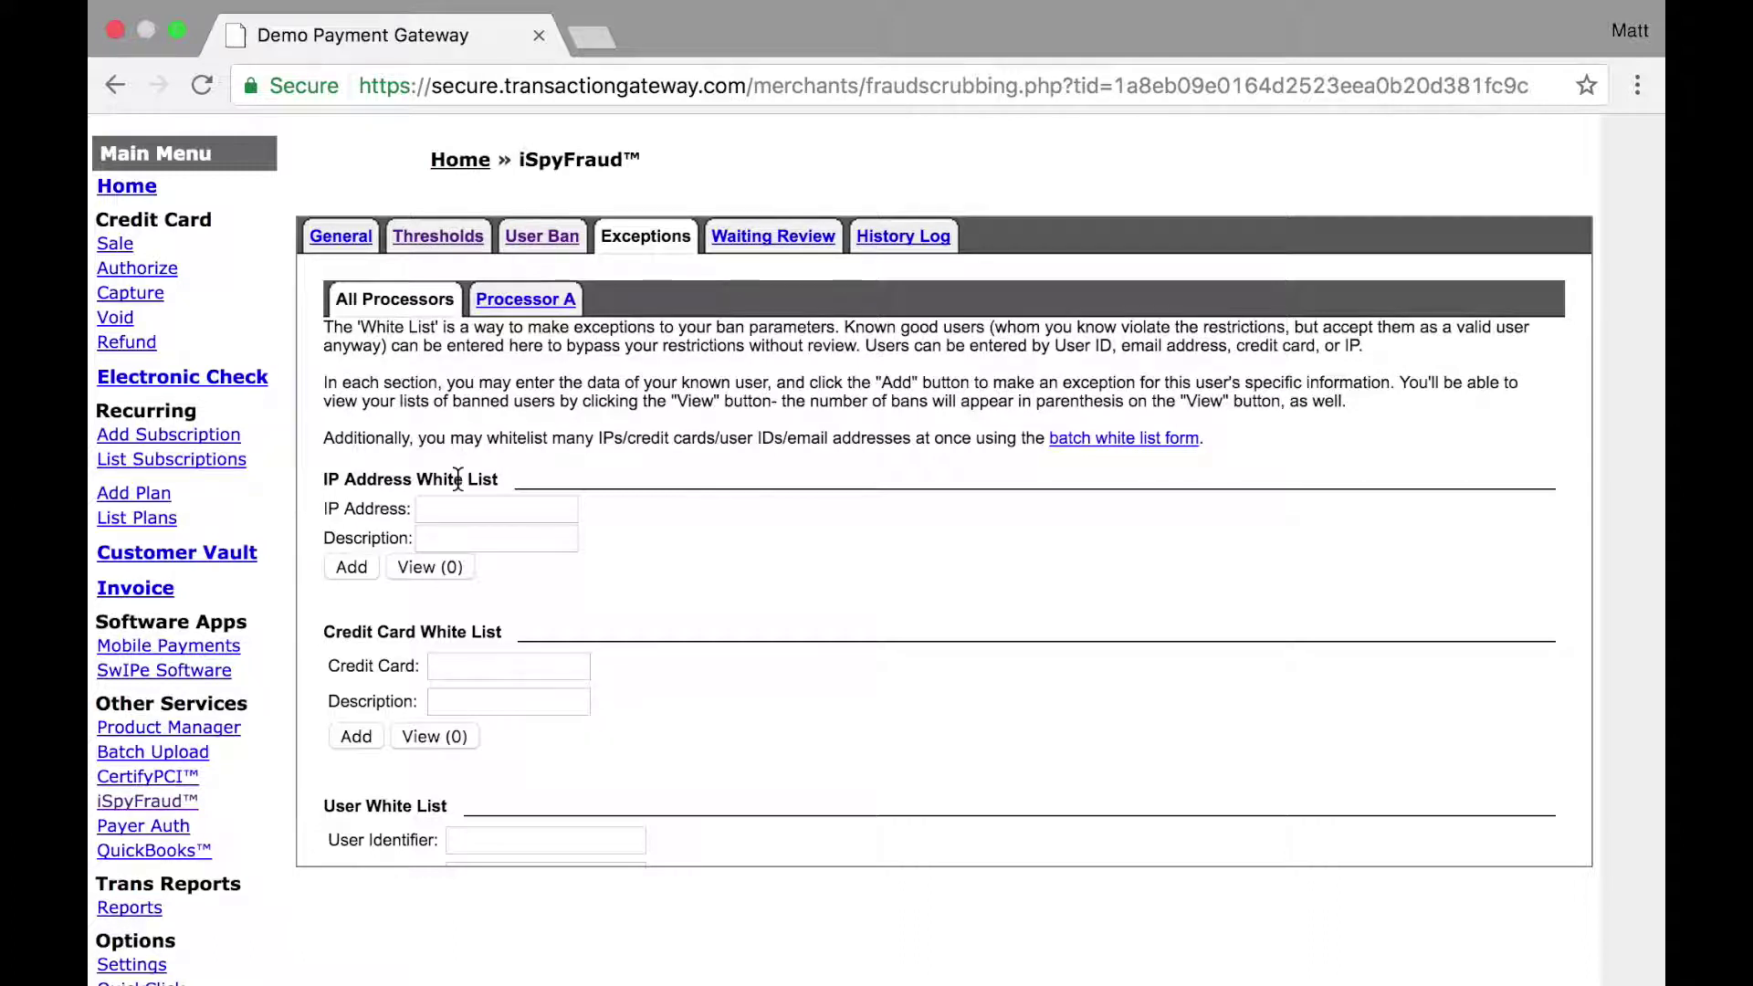
Step: Add 324.542.7776.8 to the IP Address White List
{"action": "left_click", "coordinate": [431, 509]}
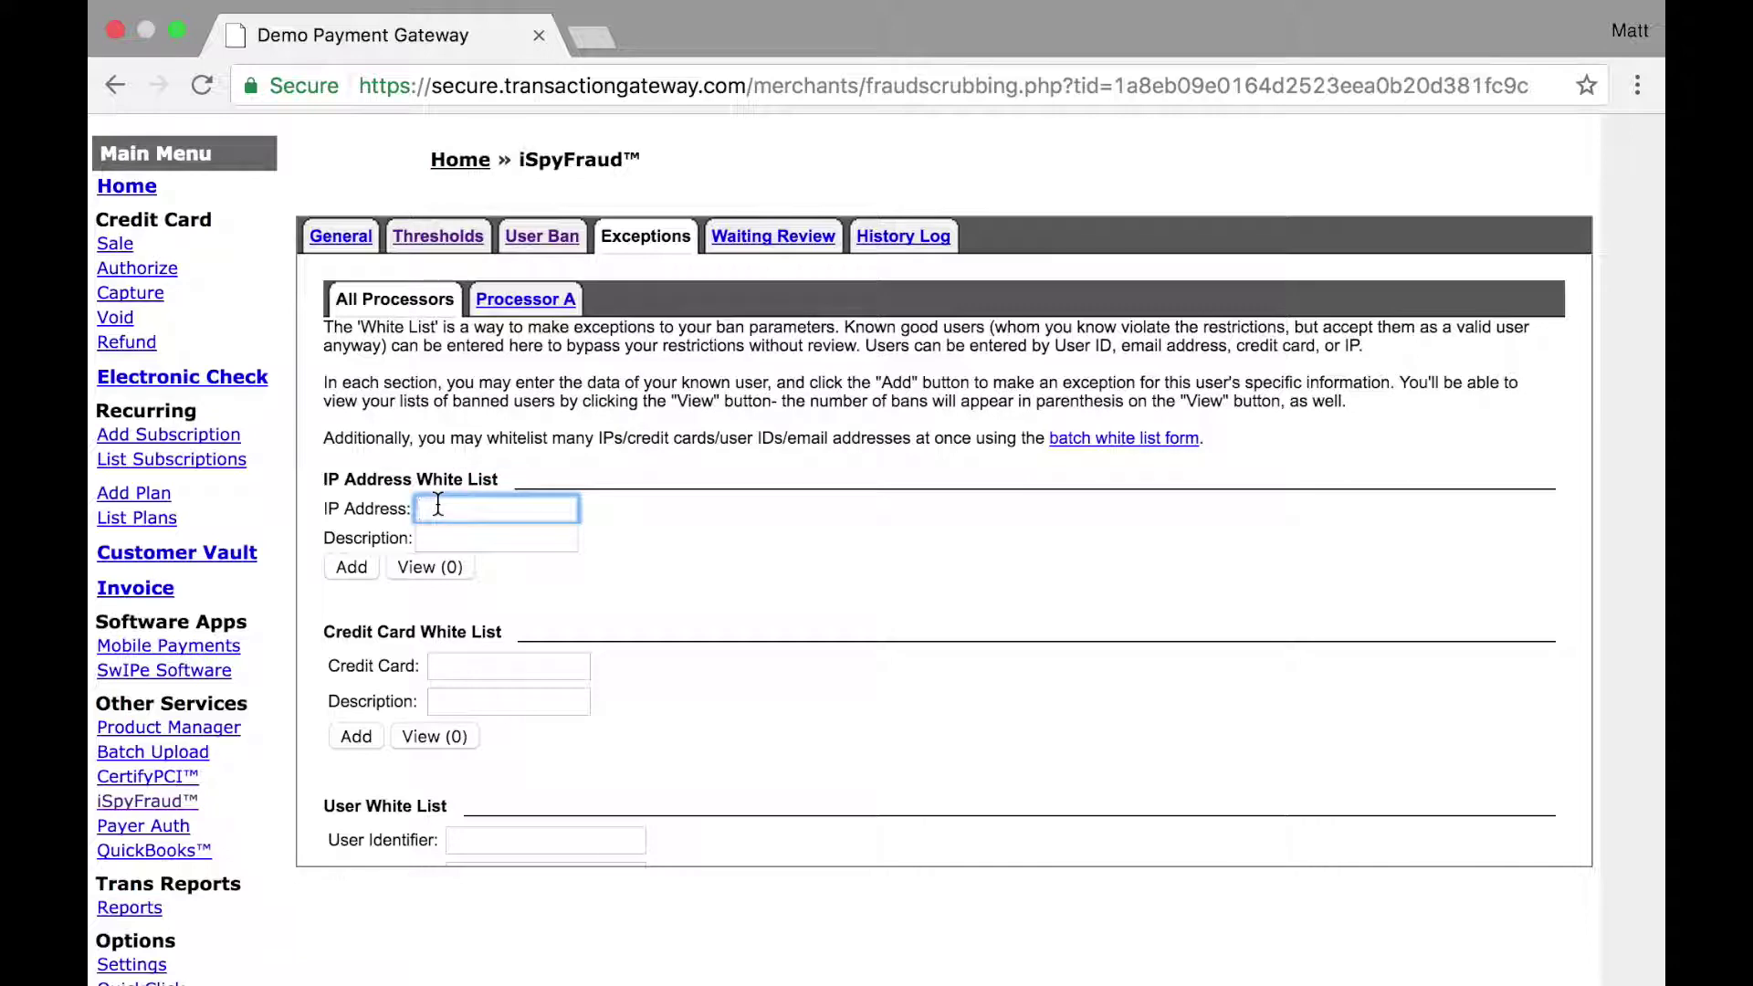
{"action": "type", "text": "324.542.7776"}
{"action": "type", "text": ".8"}
{"action": "left_click", "coordinate": [350, 567]}
Step: Delete the 324.542.7776.8 exception from the IP address white list
{"action": "left_click", "coordinate": [431, 567]}
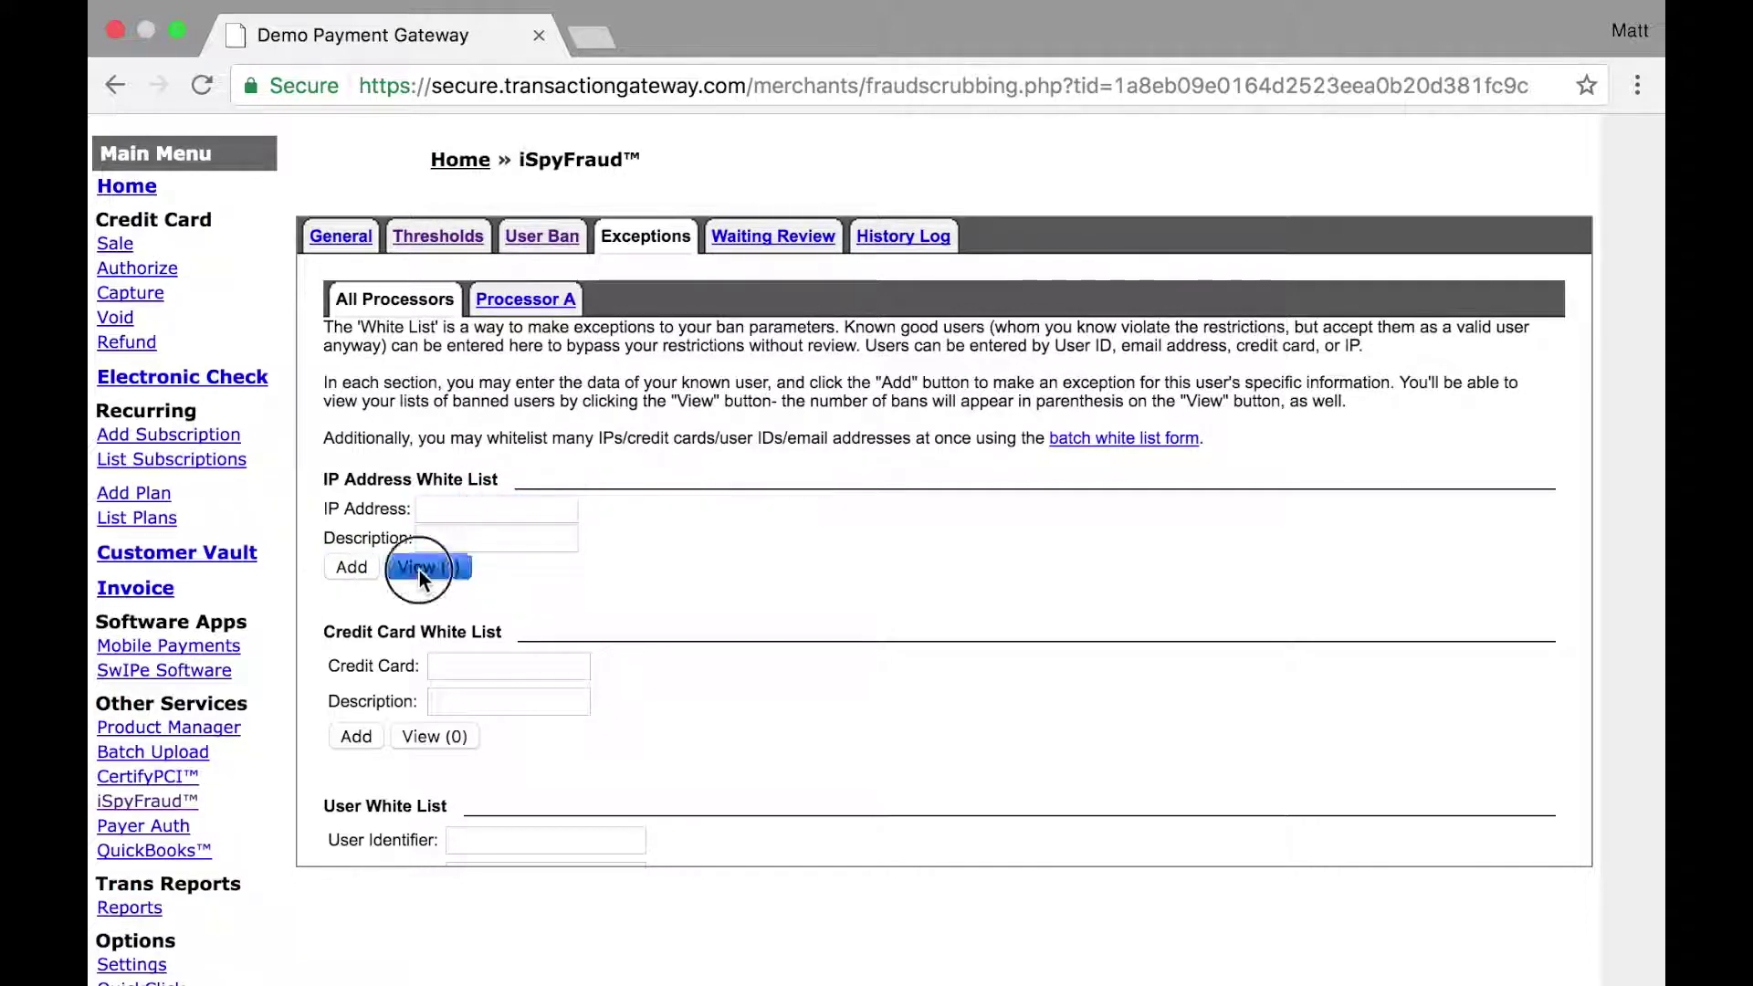
{"action": "left_click_drag", "start_coordinate": [410, 389], "coordinate": [526, 390]}
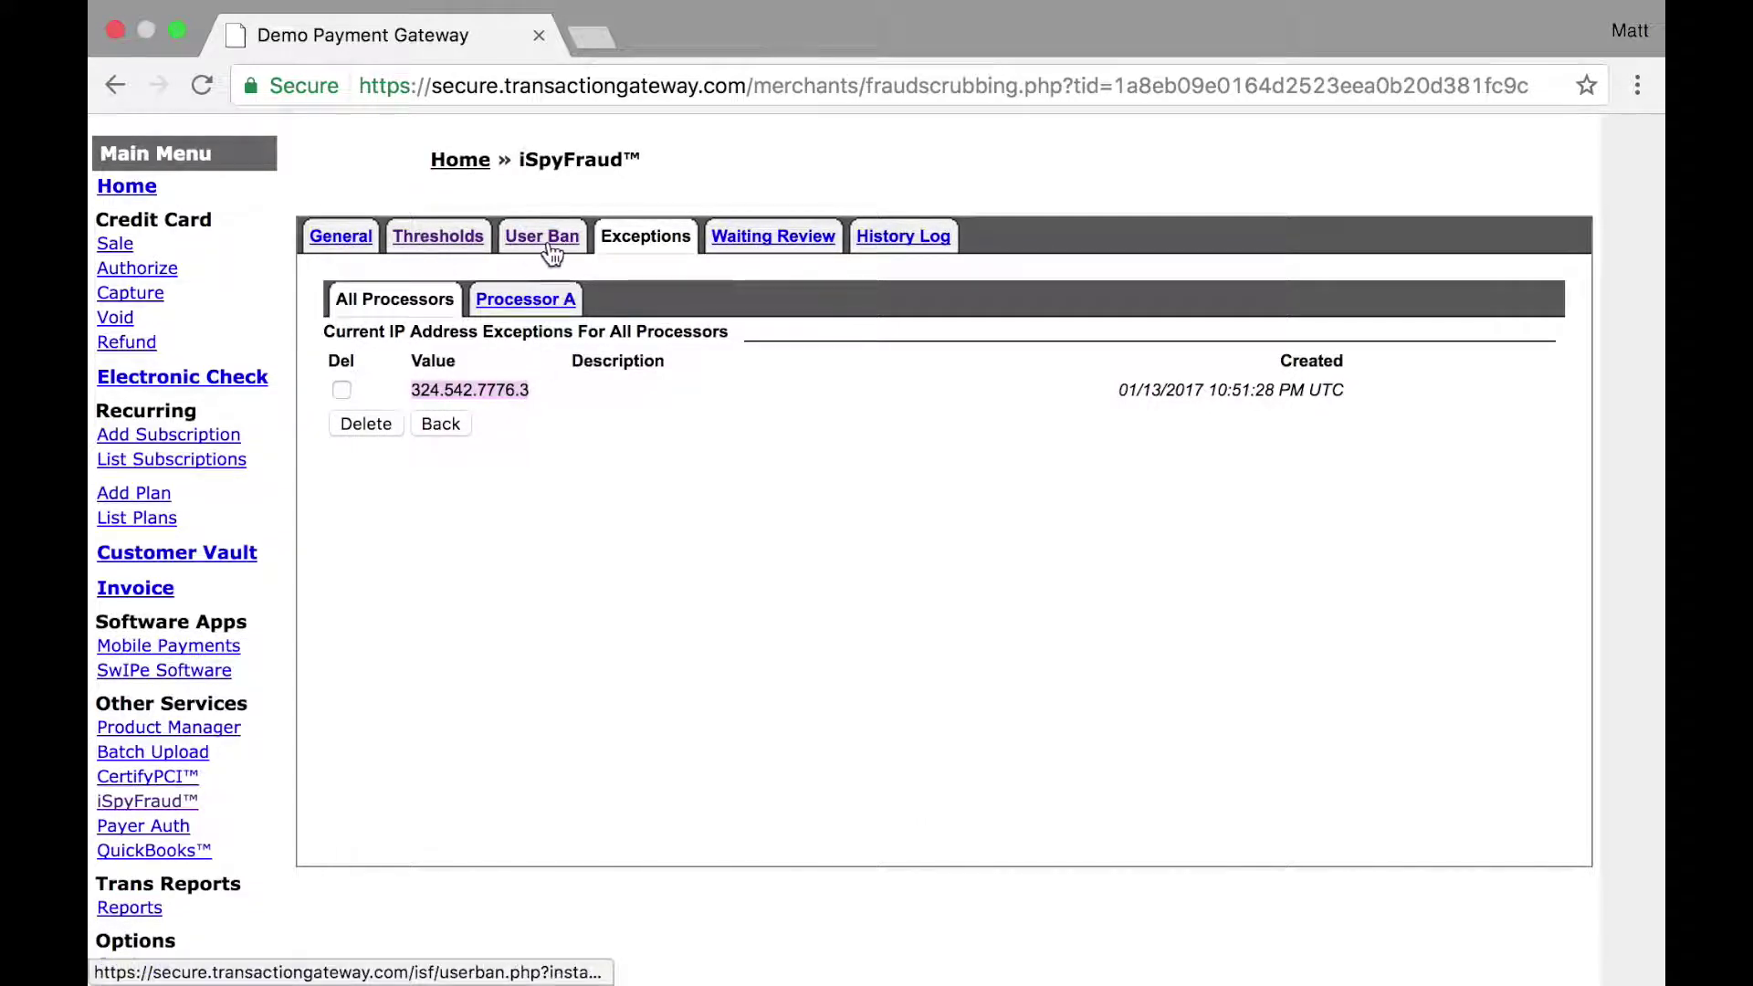
{"action": "left_click", "coordinate": [342, 391]}
{"action": "left_click", "coordinate": [362, 425]}
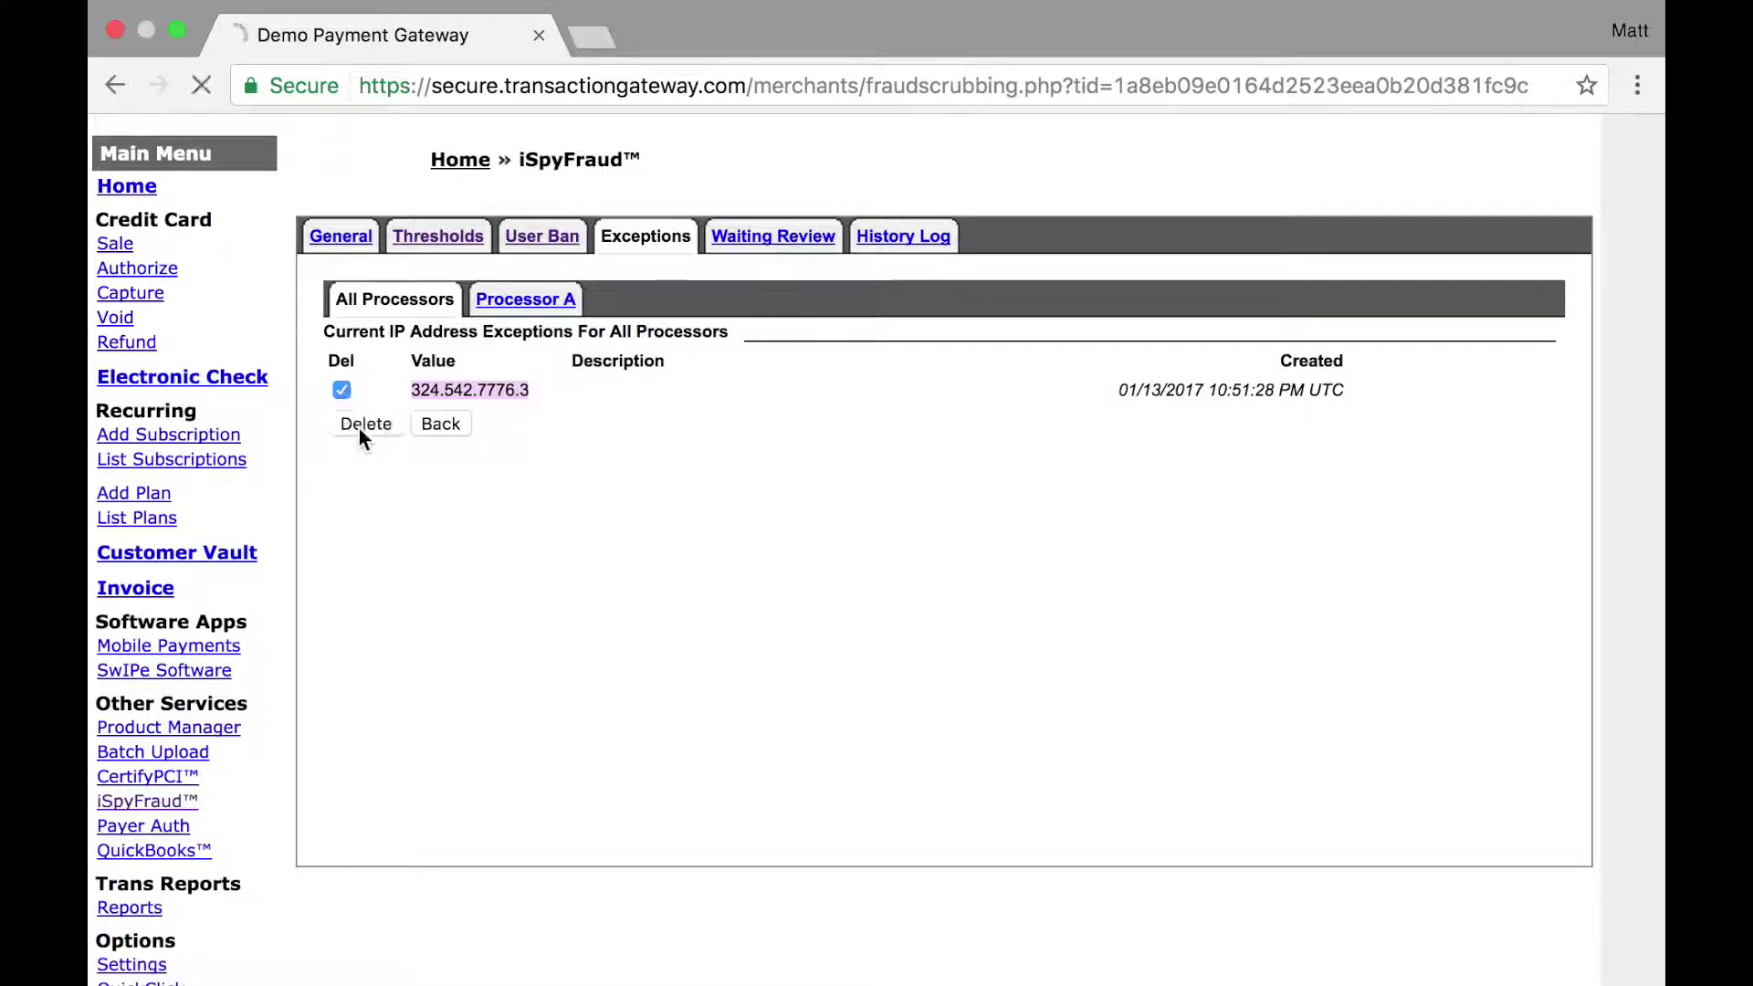
{"action": "scroll", "coordinate": [539, 666], "scroll_direction": "down", "scroll_amount": 10}
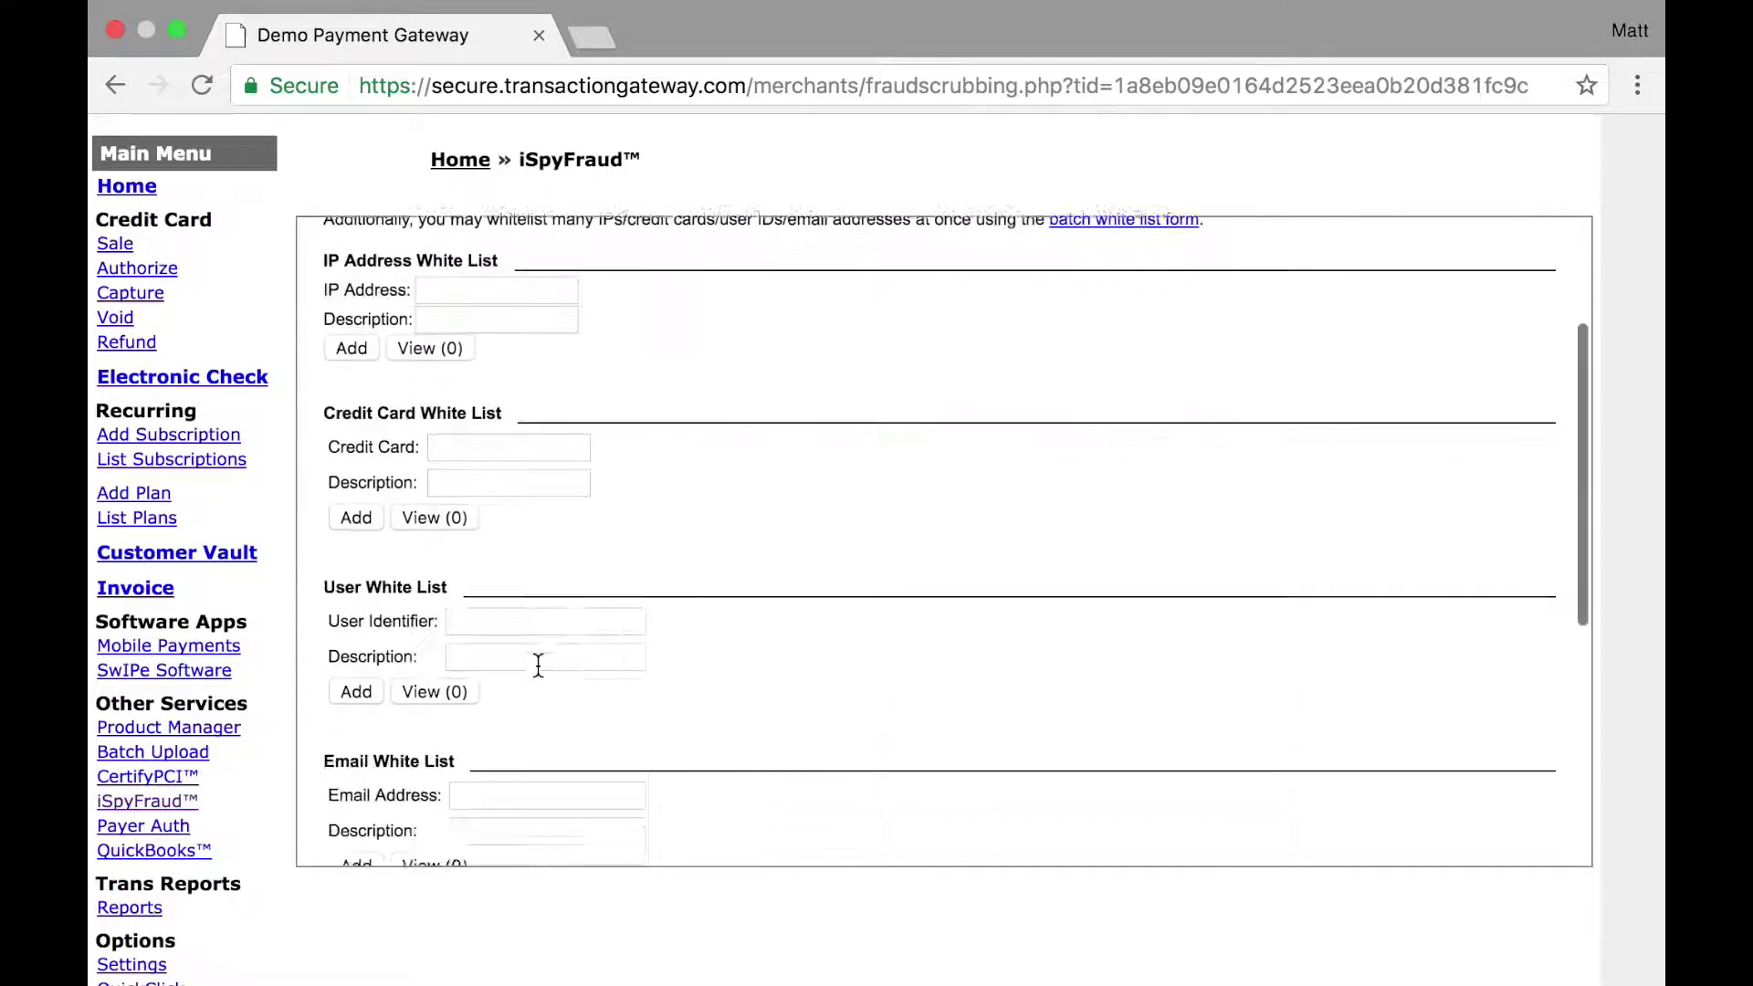
{"action": "scroll", "coordinate": [538, 665], "scroll_direction": "up", "scroll_amount": 10}
{"action": "scroll", "coordinate": [539, 666], "scroll_direction": "up", "scroll_amount": 3}
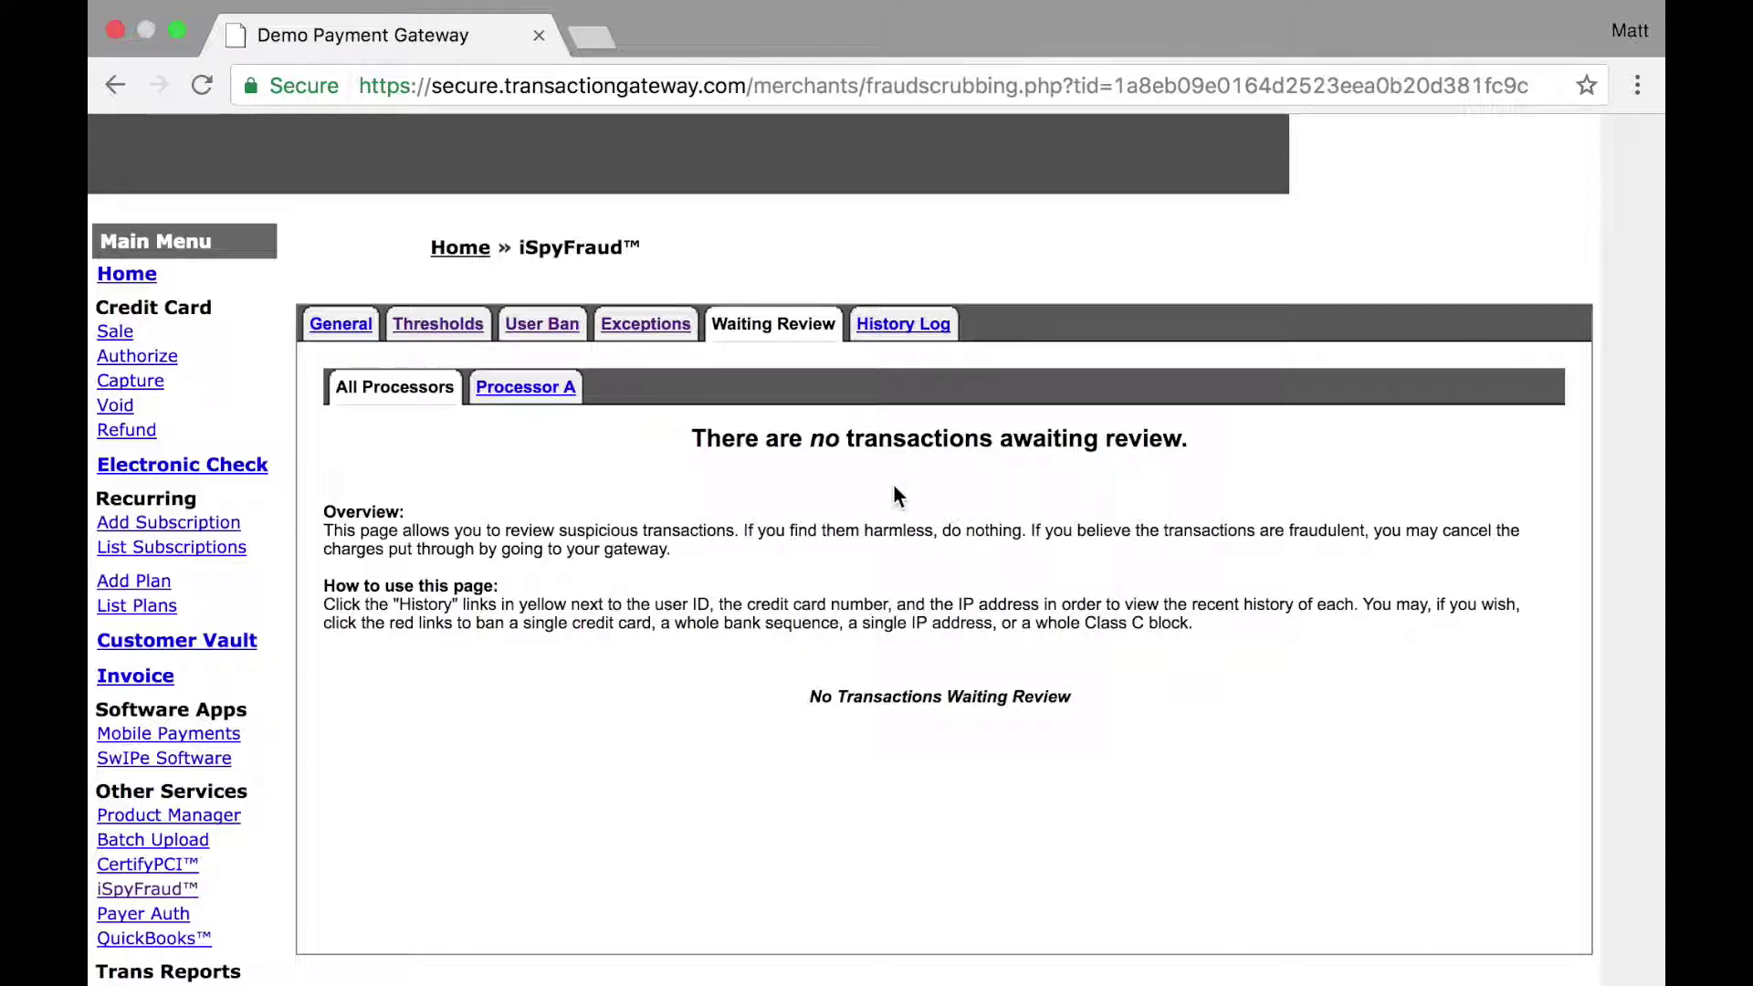
Step: From the History Log, ban the denied transaction's credit card and acknowledge the confirmation
{"action": "left_click", "coordinate": [904, 327]}
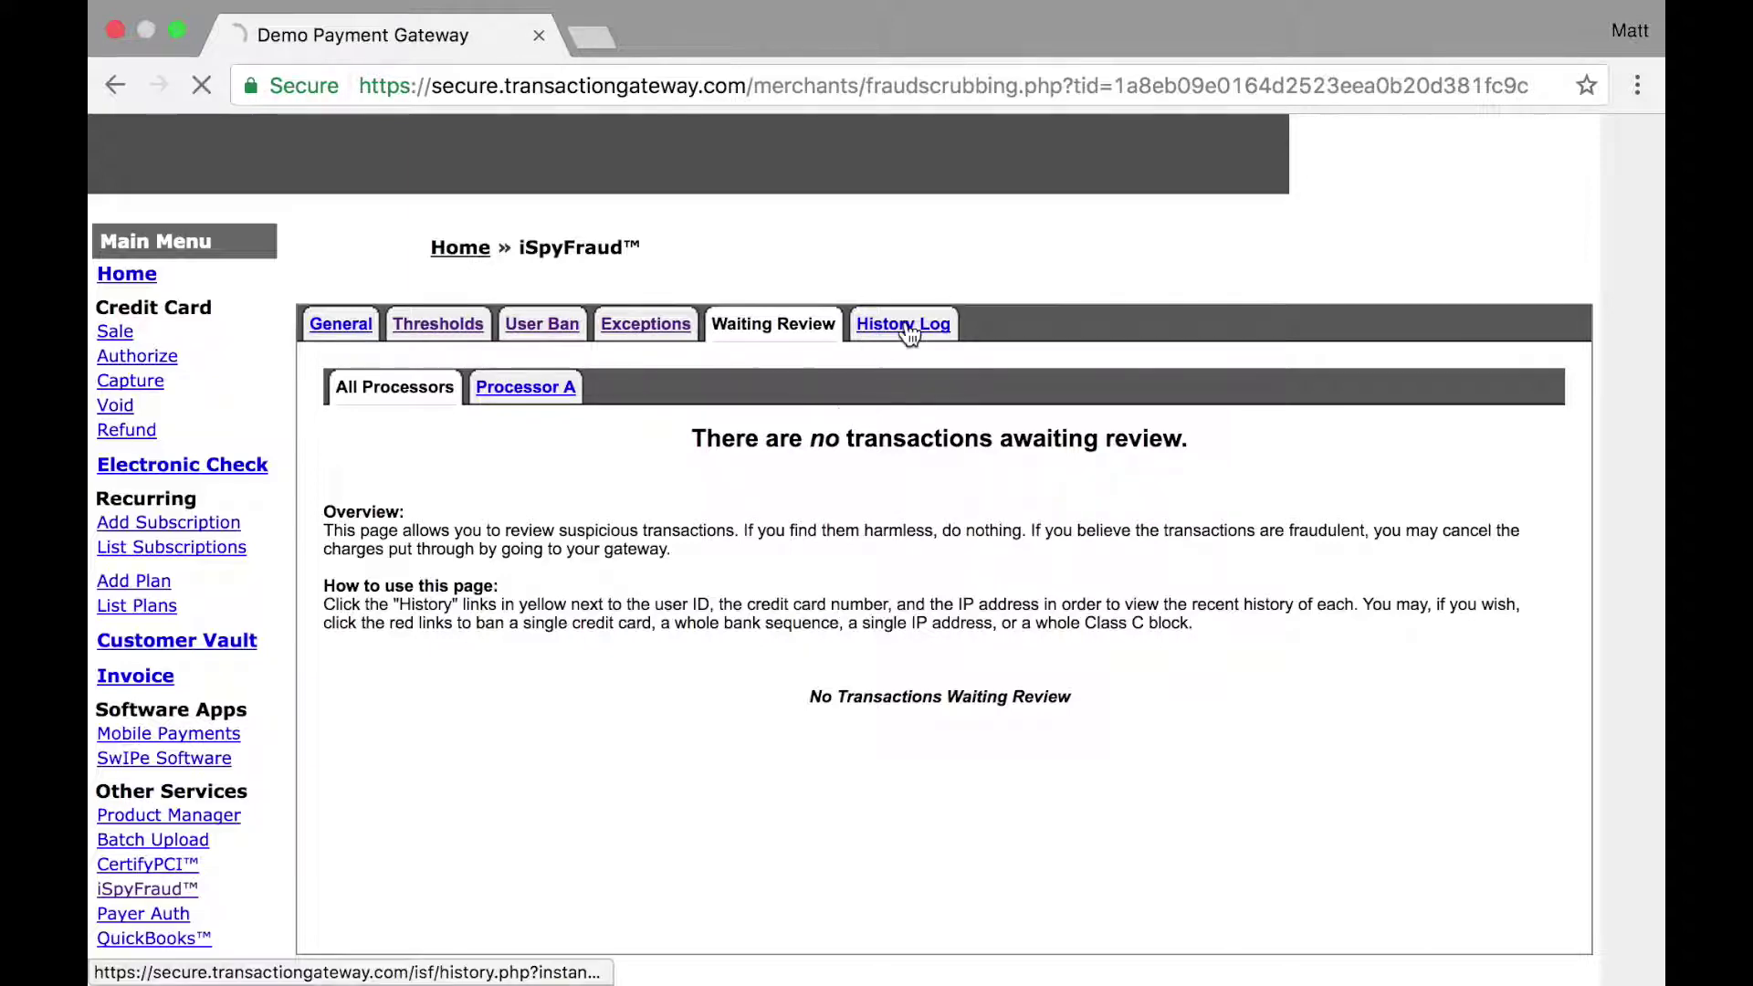
{"action": "scroll", "coordinate": [973, 533], "scroll_direction": "down", "scroll_amount": 4}
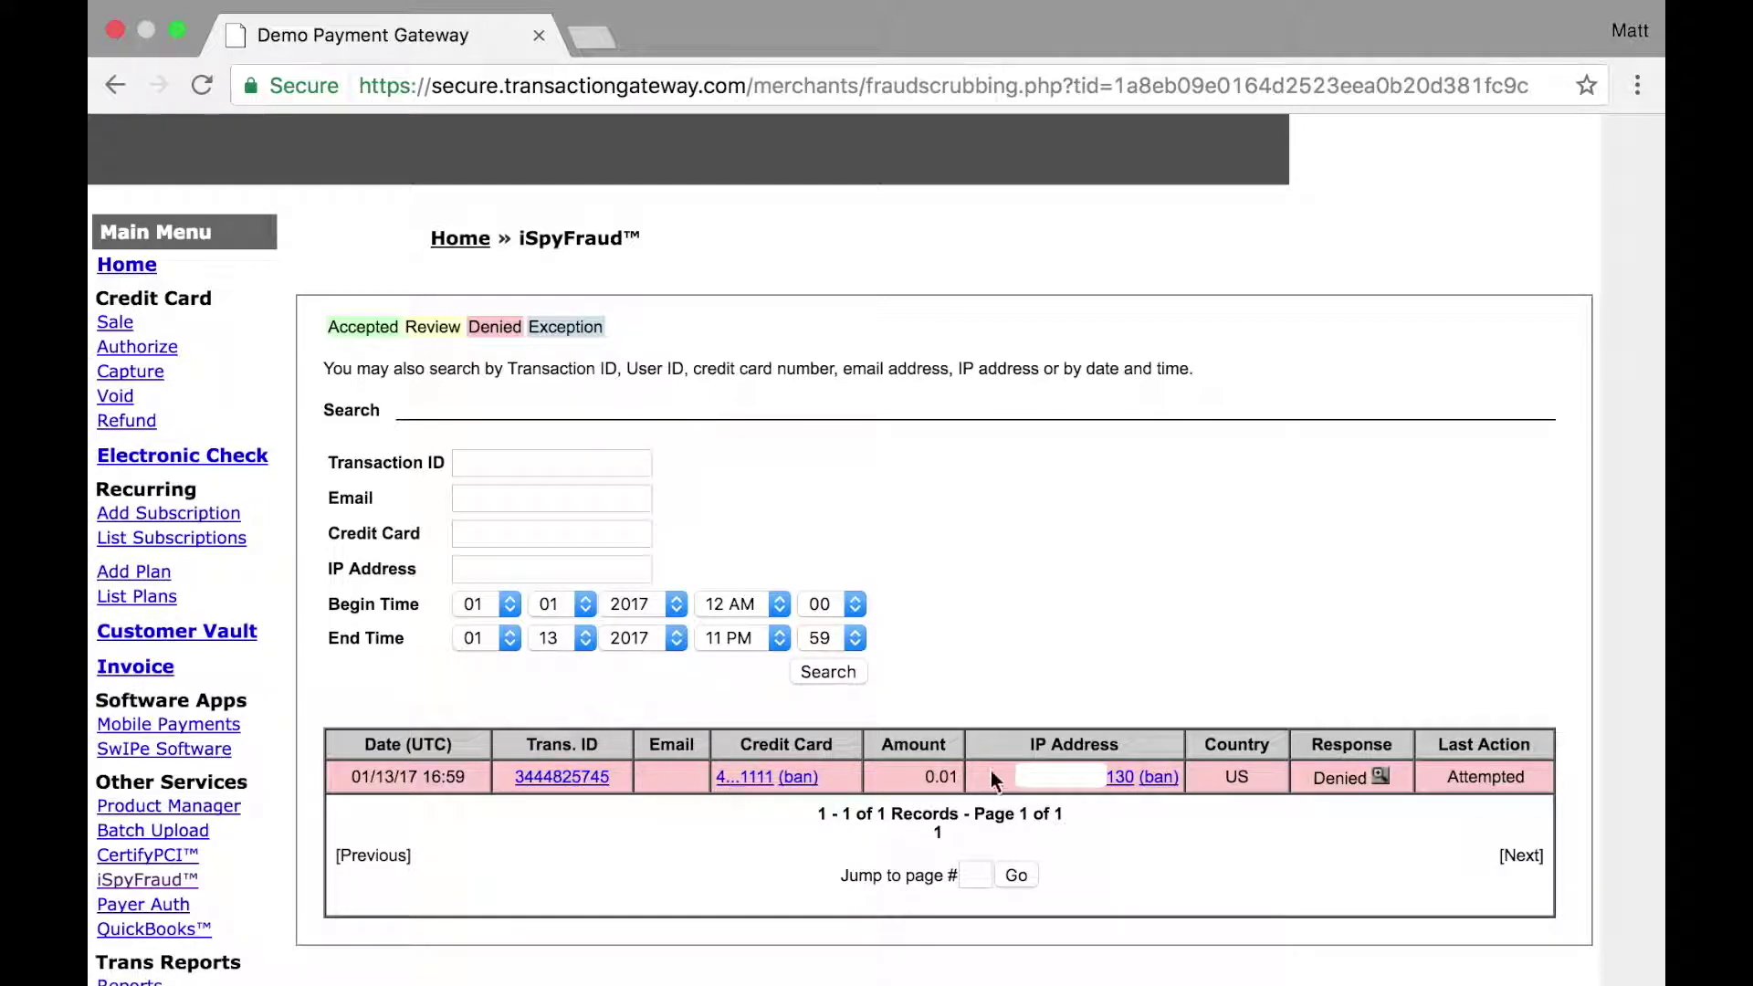
{"action": "left_click", "coordinate": [1379, 776]}
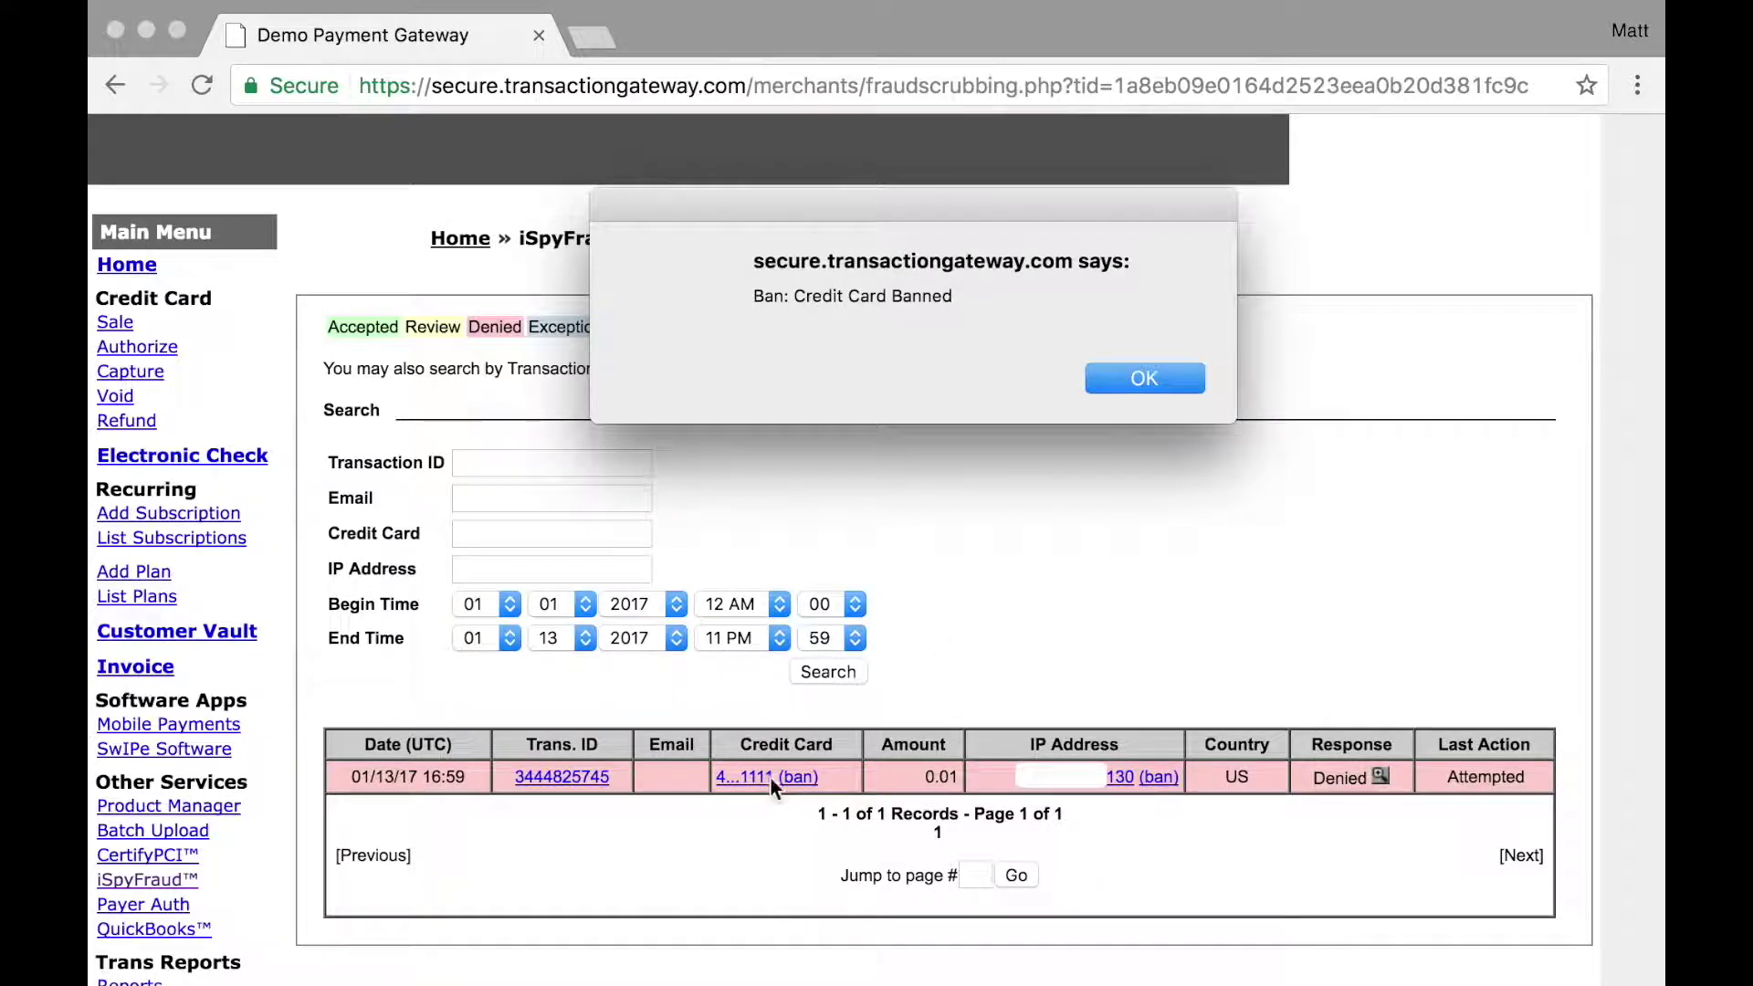
{"action": "left_click", "coordinate": [1144, 376]}
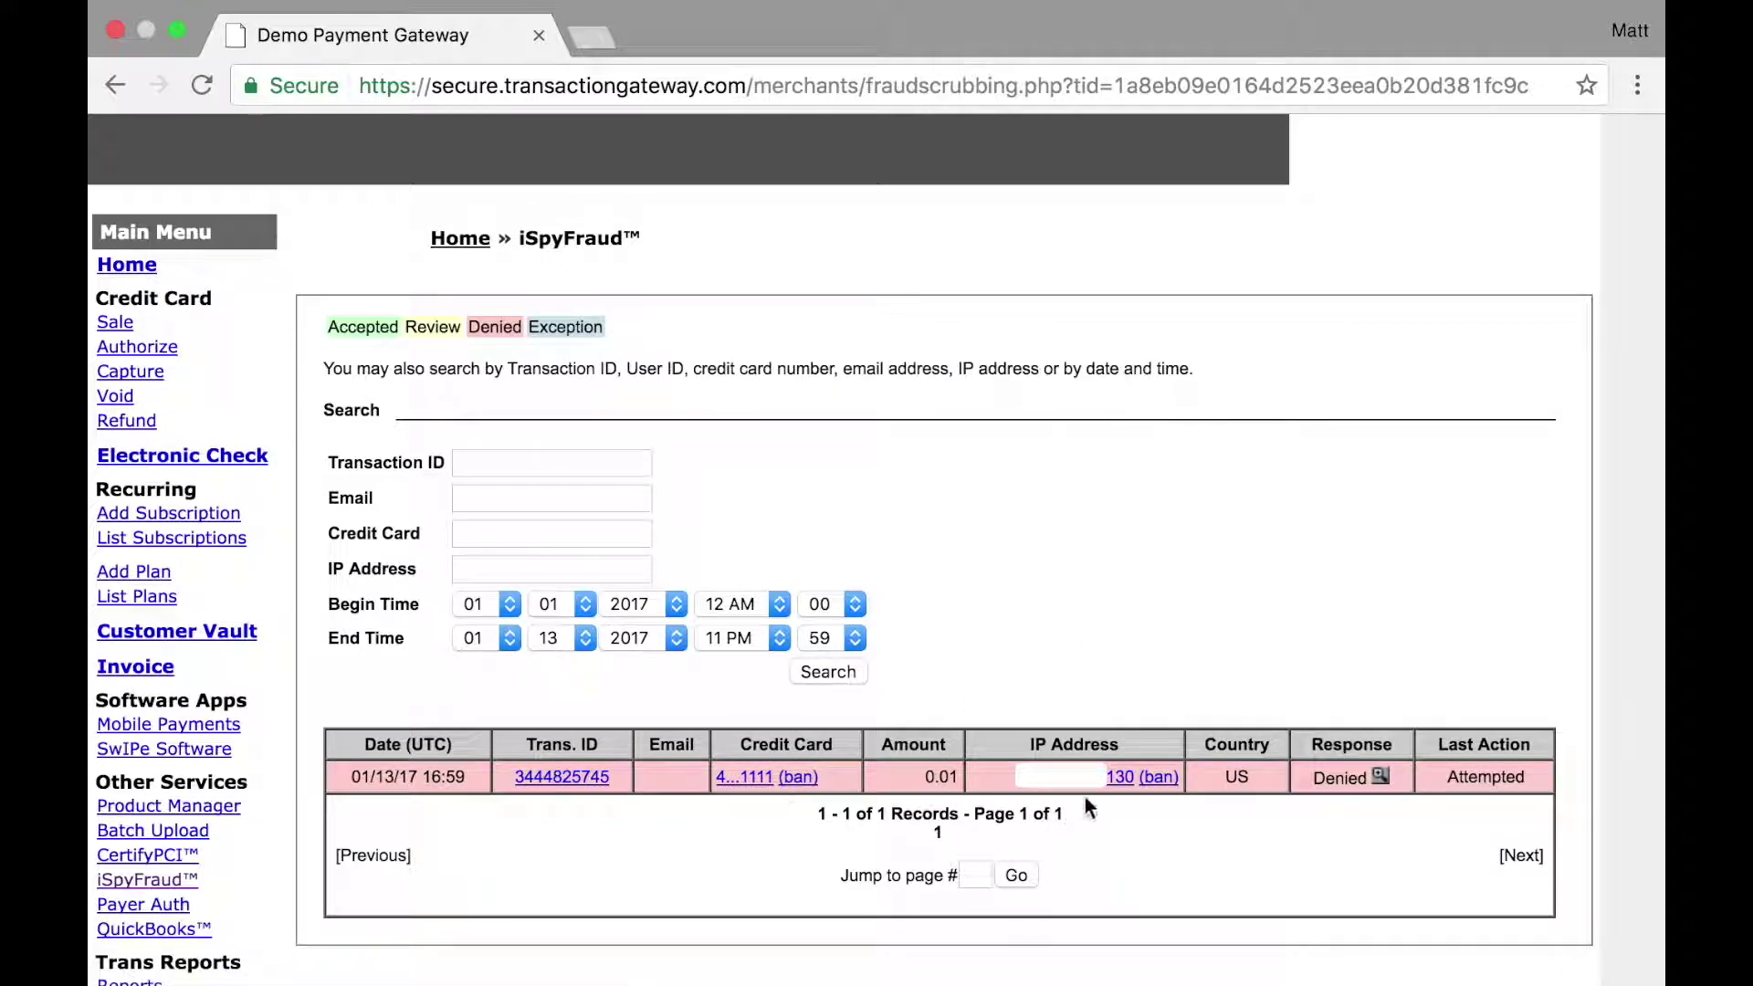
Step: Add a single-IP ban for the denied History Log transaction's IP address
{"action": "left_click", "coordinate": [1169, 778]}
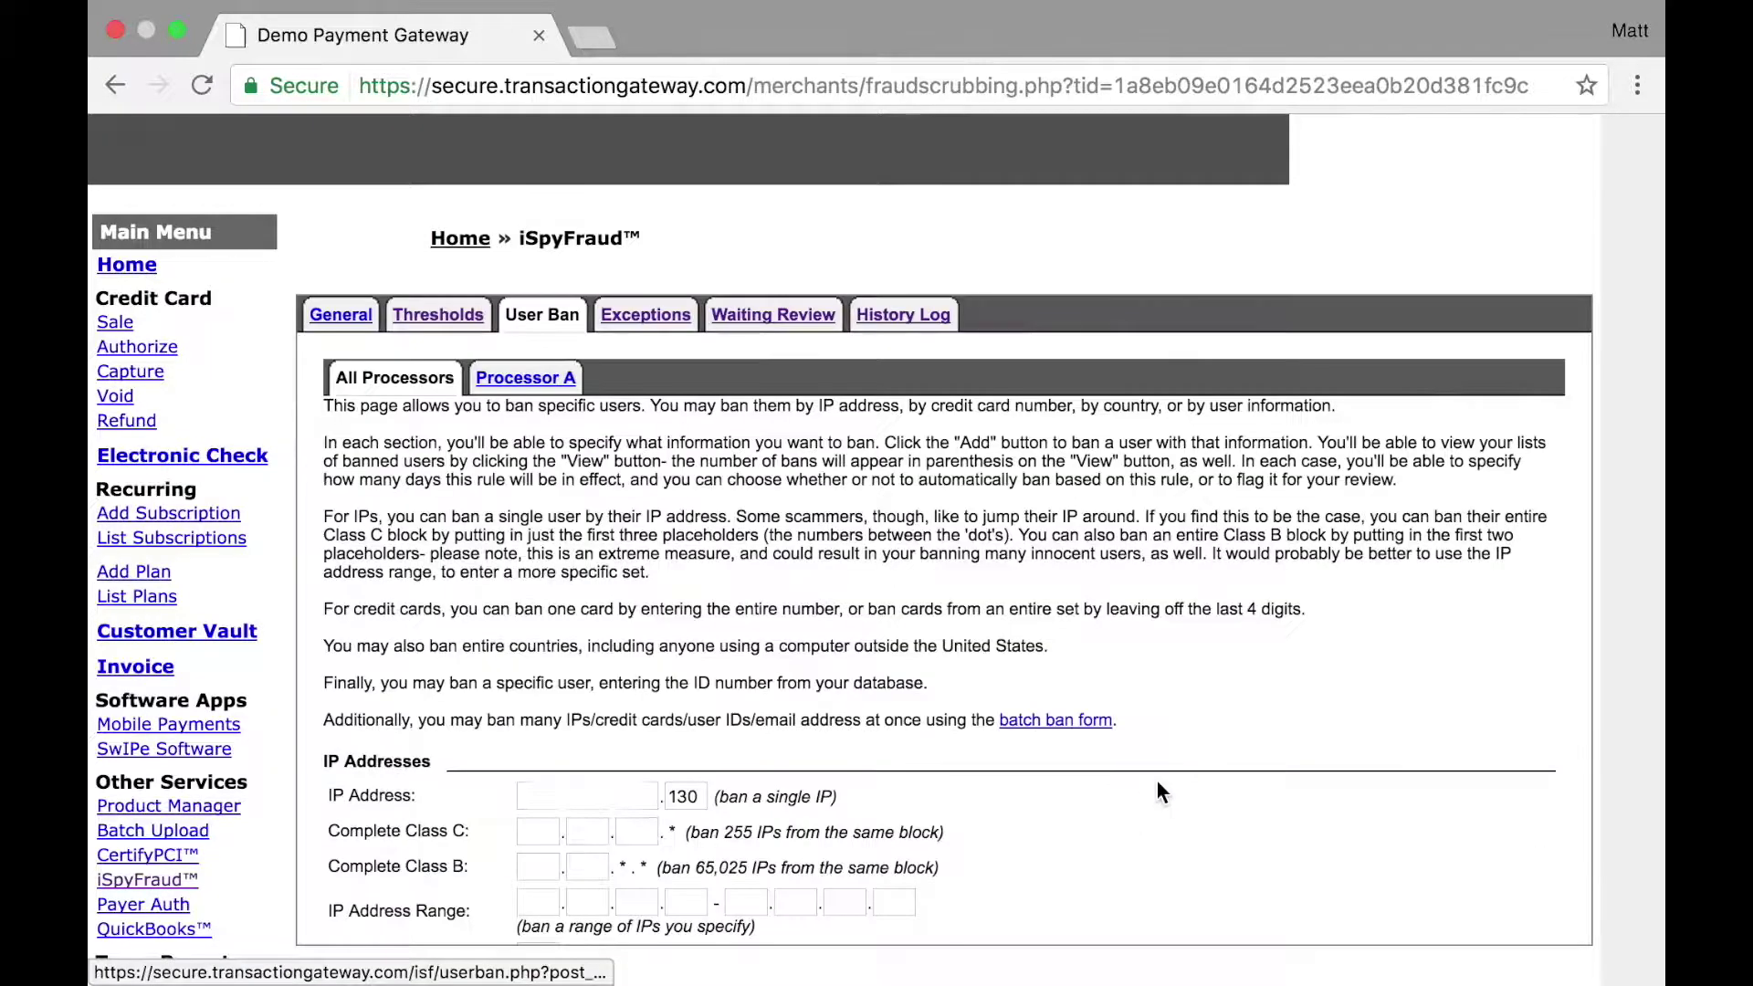
{"action": "scroll", "coordinate": [1157, 780], "scroll_direction": "down", "scroll_amount": 4}
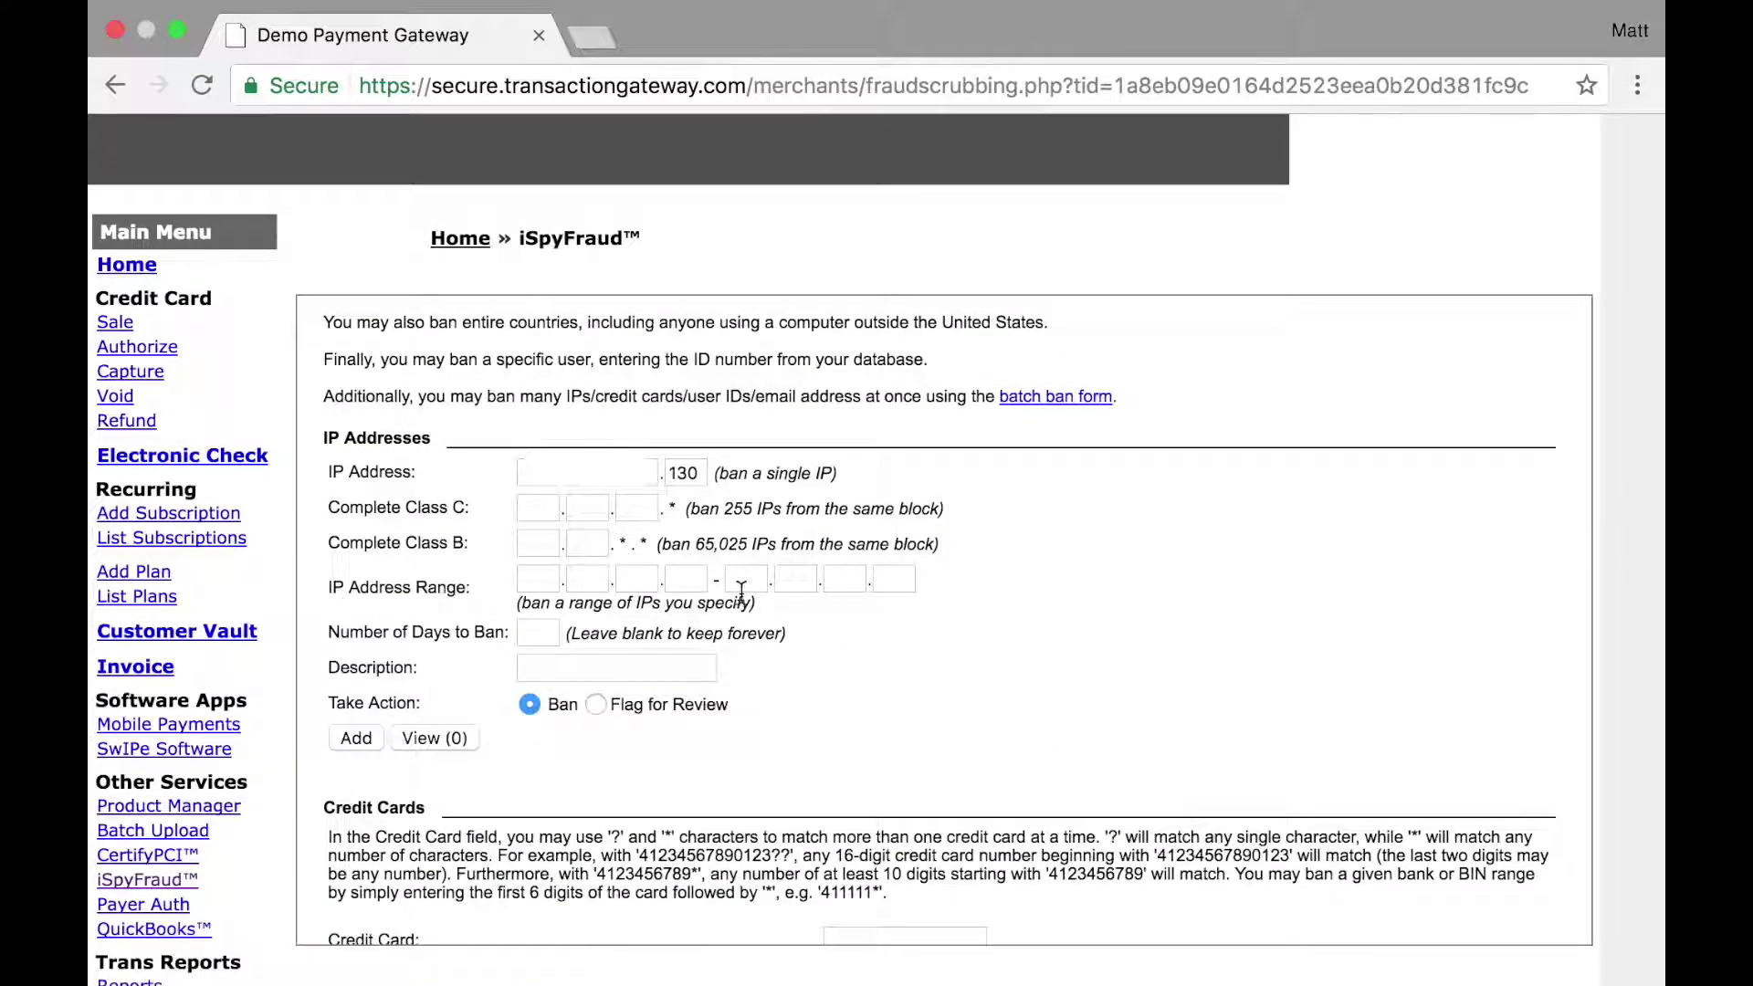
{"action": "left_click", "coordinate": [361, 737]}
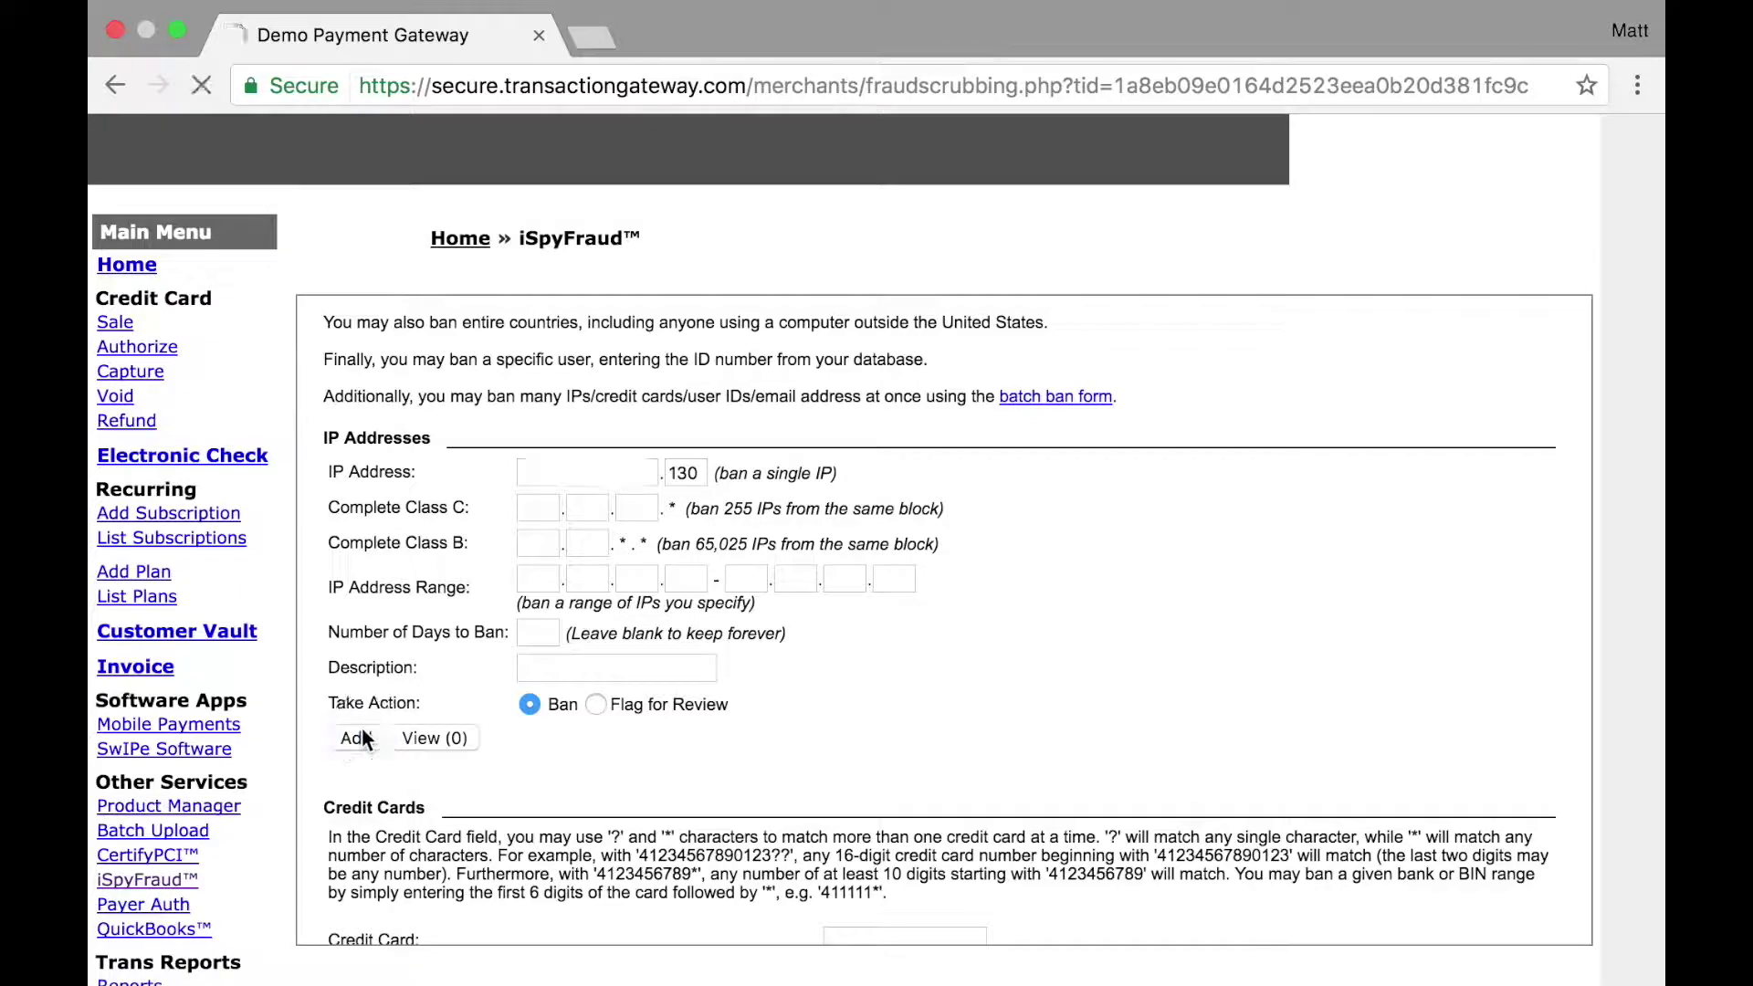